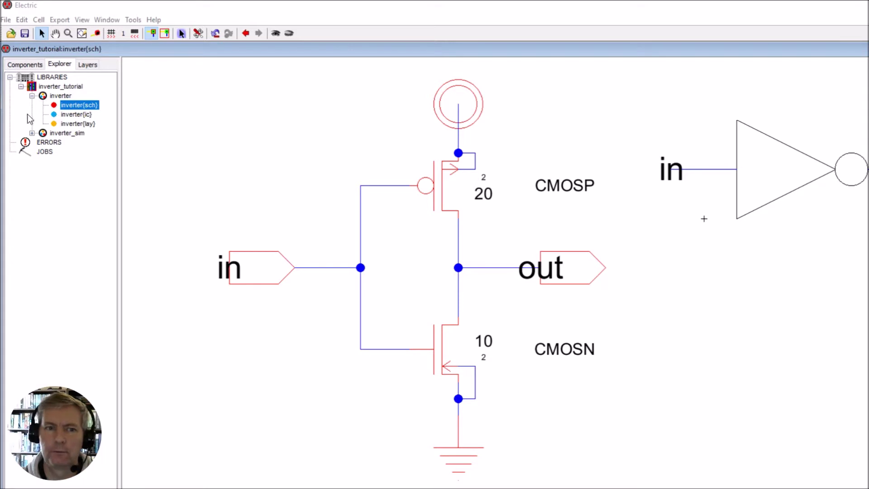
Rename the inverter_tutorial library to tutorial.
{"action": "left_click", "coordinate": [68, 89]}
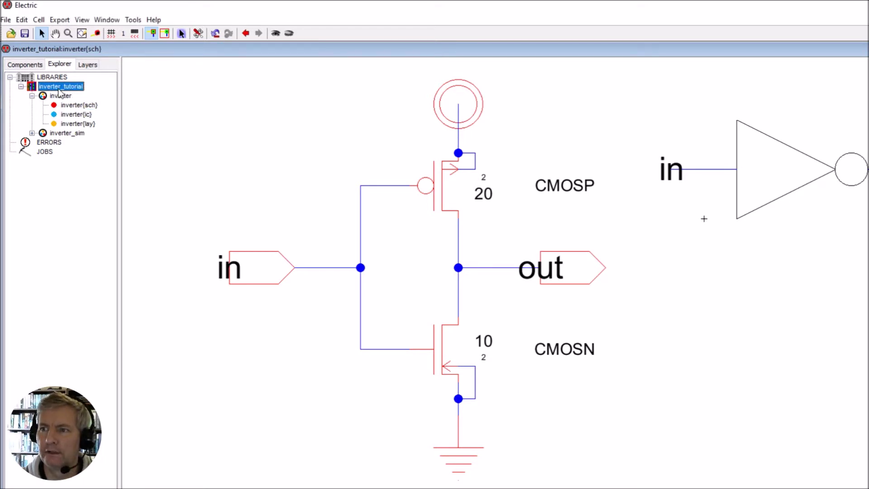
{"action": "right_click", "coordinate": [67, 90]}
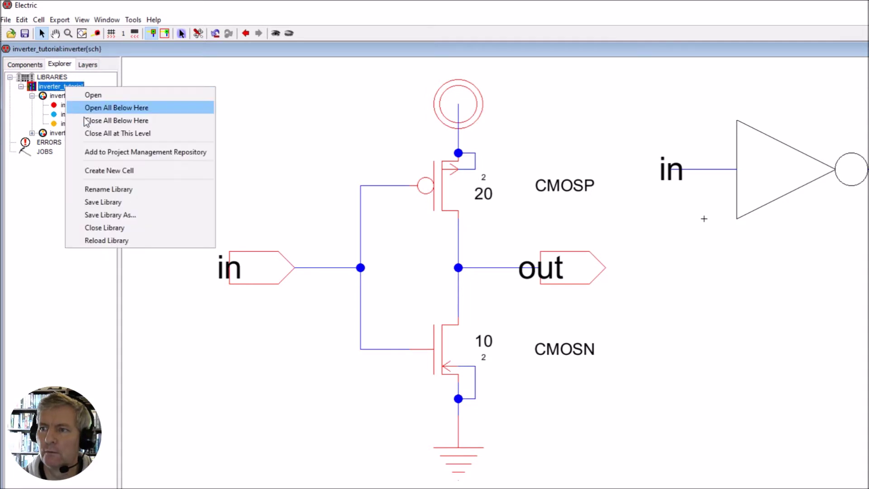
{"action": "left_click", "coordinate": [94, 192]}
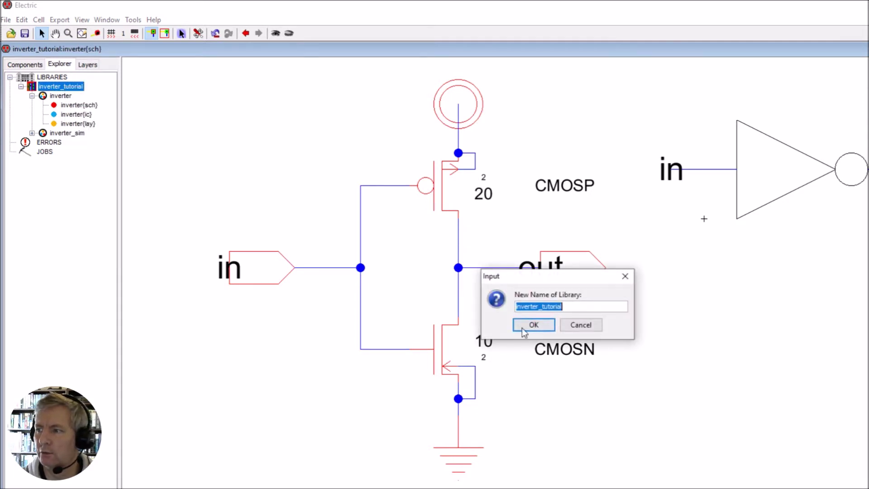
{"action": "left_click", "coordinate": [540, 310]}
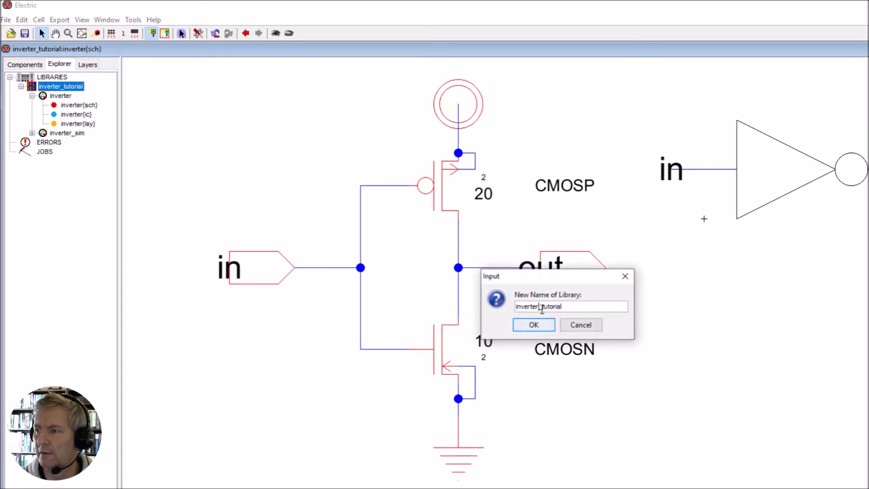
{"action": "key", "text": "BackSpace"}
{"action": "key", "text": "BackSpace"}
{"action": "key", "text": "BackSpace"}
{"action": "key", "text": "BackSpace"}
{"action": "key", "text": "BackSpace"}
{"action": "key", "text": "BackSpace"}
{"action": "key", "text": "BackSpace"}
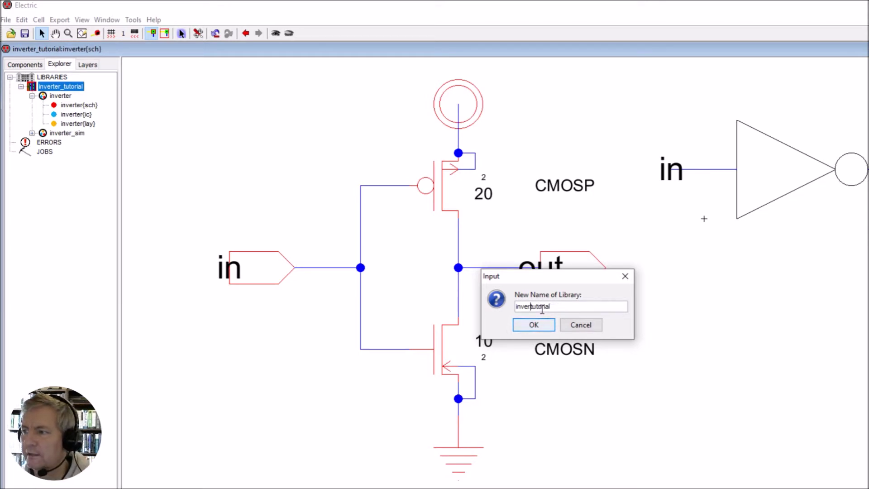
{"action": "key", "text": "BackSpace"}
{"action": "key", "text": "BackSpace"}
{"action": "left_click", "coordinate": [540, 325]}
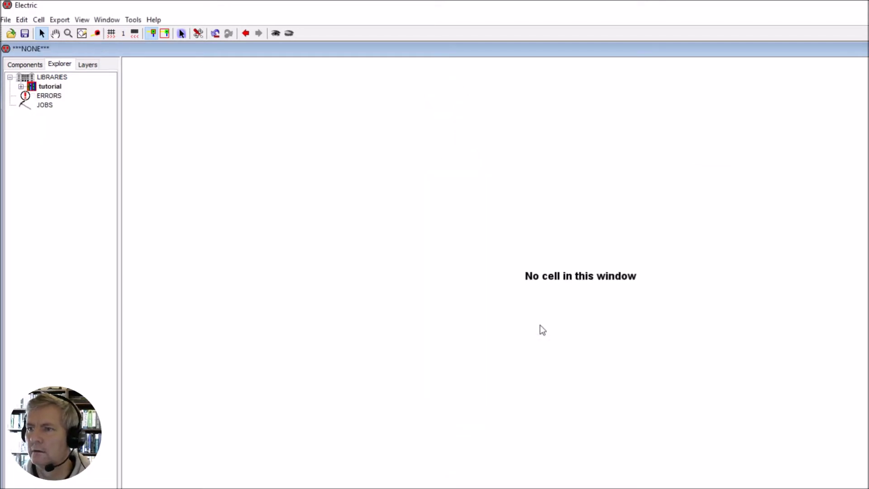
Create a new schematic cell named NOR in the tutorial library.
{"action": "left_click", "coordinate": [21, 87]}
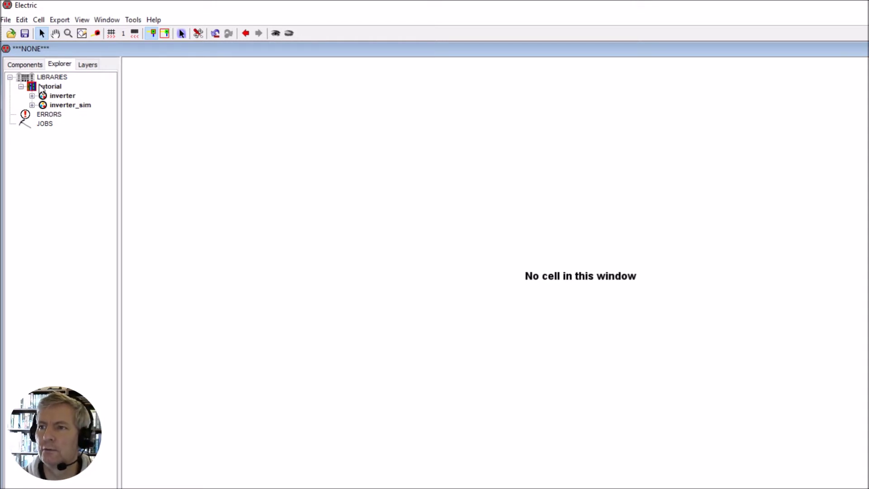
{"action": "left_click", "coordinate": [39, 21]}
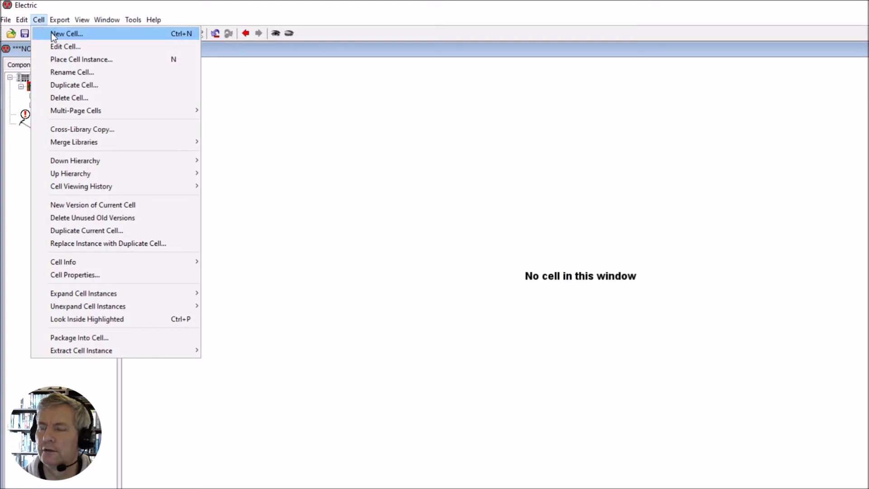
{"action": "left_click", "coordinate": [51, 32]}
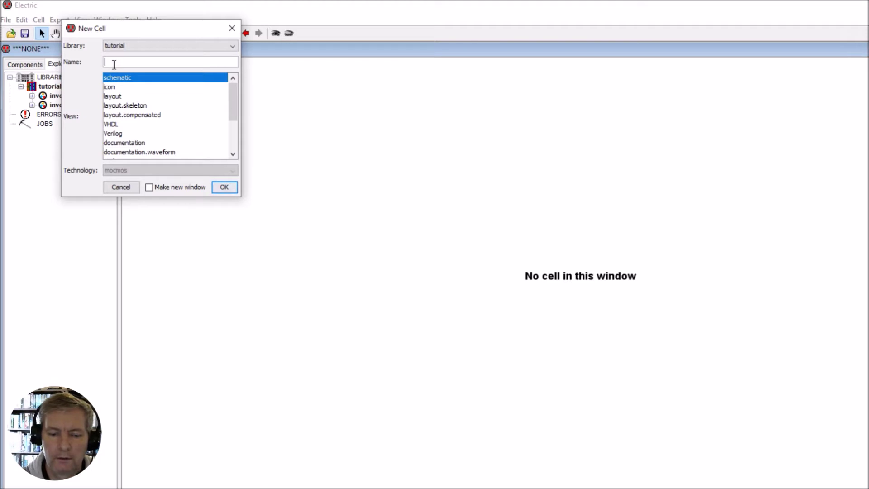
{"action": "type", "text": "NOR"}
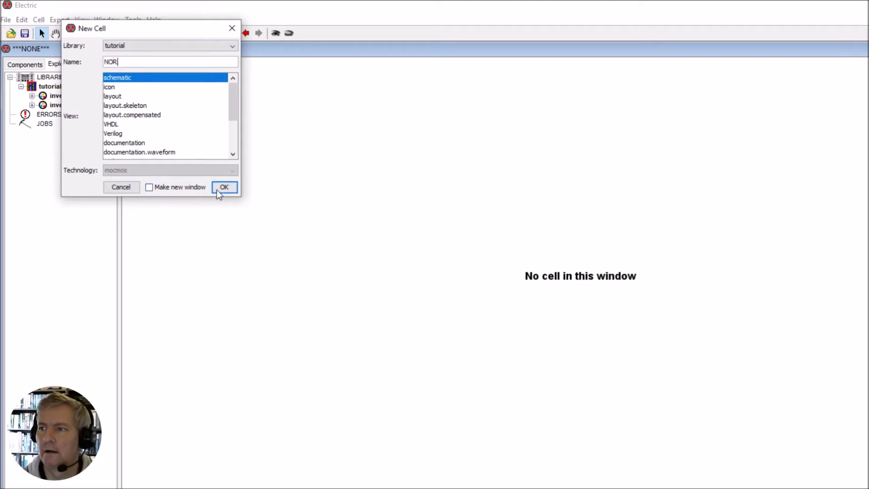
{"action": "left_click", "coordinate": [227, 188]}
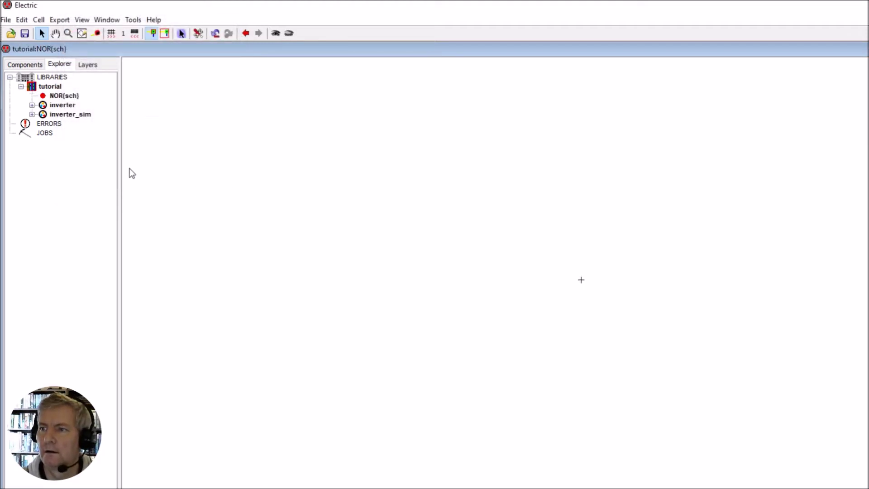
{"action": "left_click", "coordinate": [64, 99]}
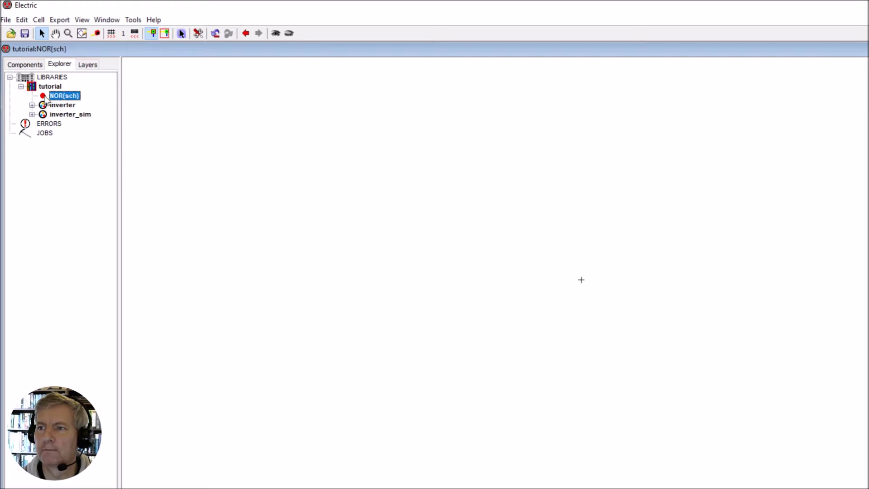
Place a three-terminal nMOS transistor in the NOR schematic and a three-terminal pMOS transistor directly above it.
{"action": "left_click", "coordinate": [13, 66]}
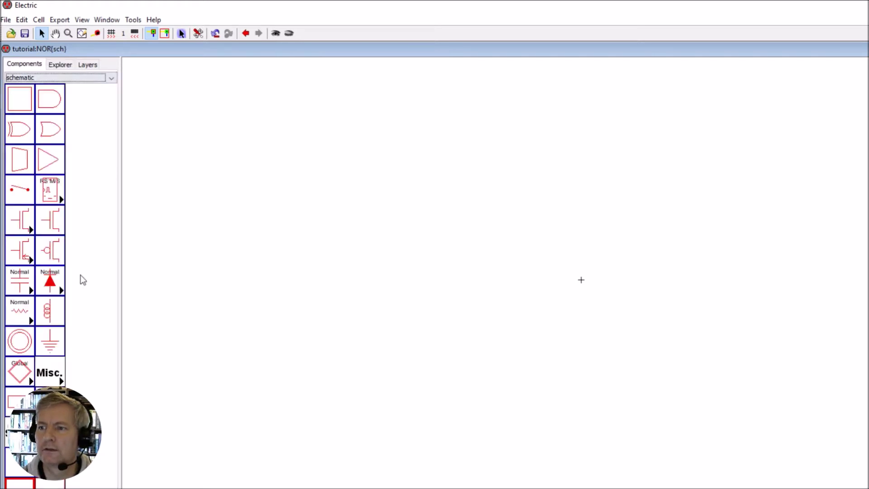
{"action": "left_click", "coordinate": [55, 224]}
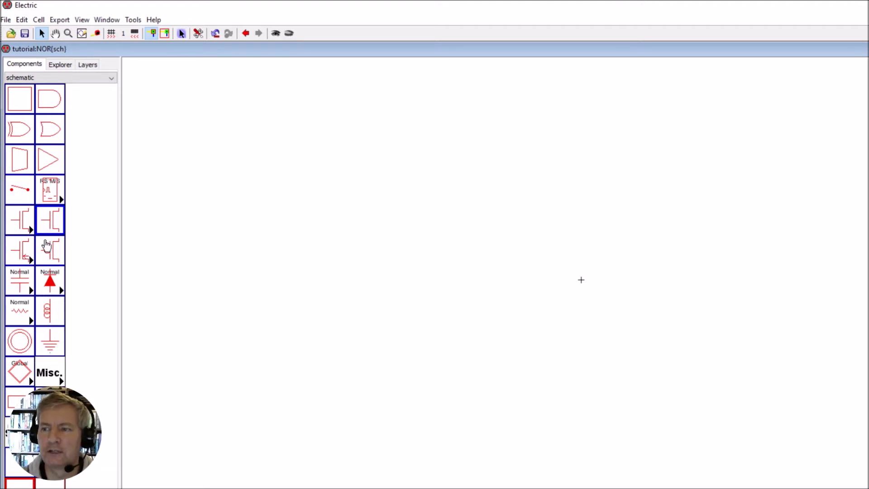
{"action": "left_click", "coordinate": [56, 226]}
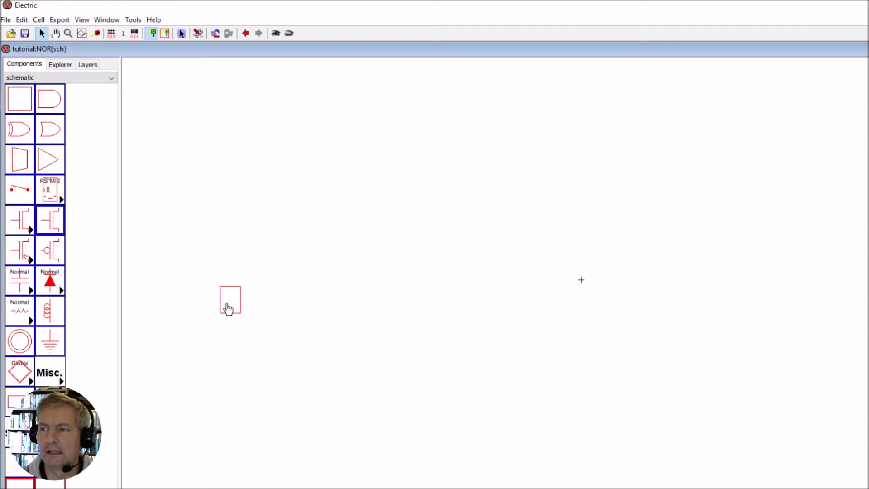
{"action": "left_click", "coordinate": [449, 295]}
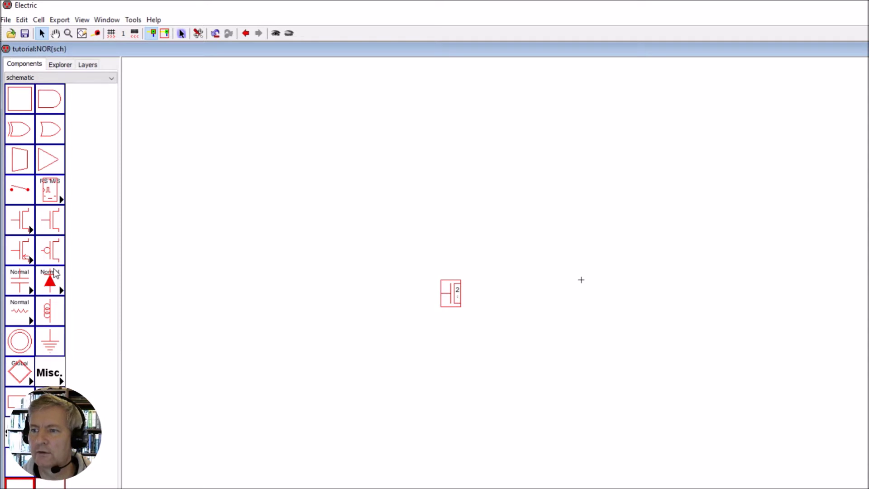
{"action": "left_click", "coordinate": [53, 252]}
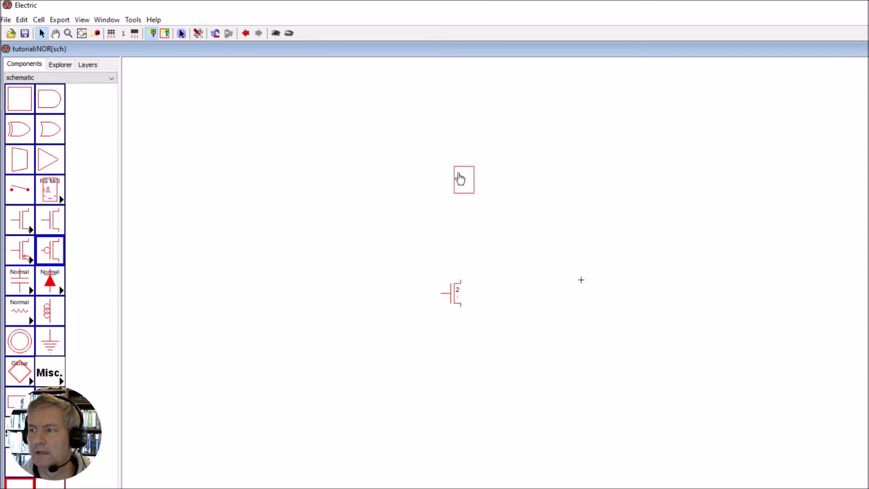
{"action": "left_click", "coordinate": [443, 192]}
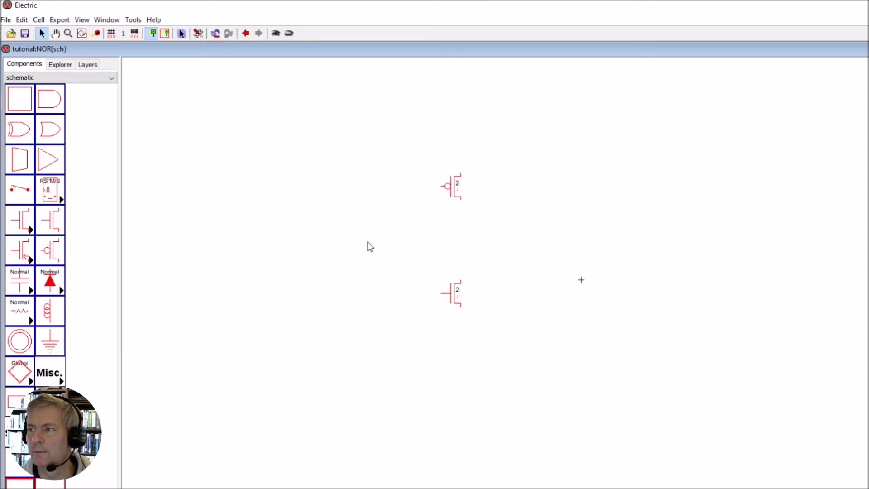
{"action": "left_click", "coordinate": [387, 194]}
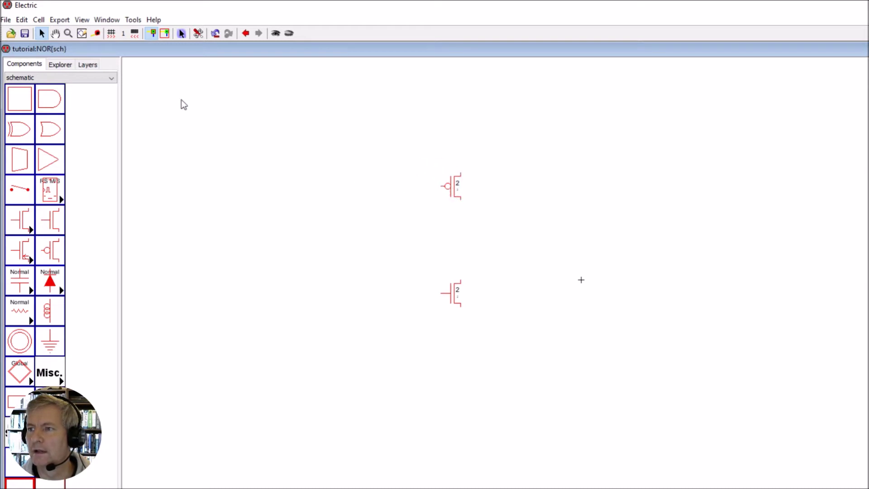
Add a SPICE model label to the pMOS transistor.
{"action": "left_click", "coordinate": [446, 181]}
{"action": "left_click", "coordinate": [454, 167]}
{"action": "left_click", "coordinate": [443, 185]}
{"action": "left_click", "coordinate": [444, 209]}
{"action": "left_click", "coordinate": [452, 194]}
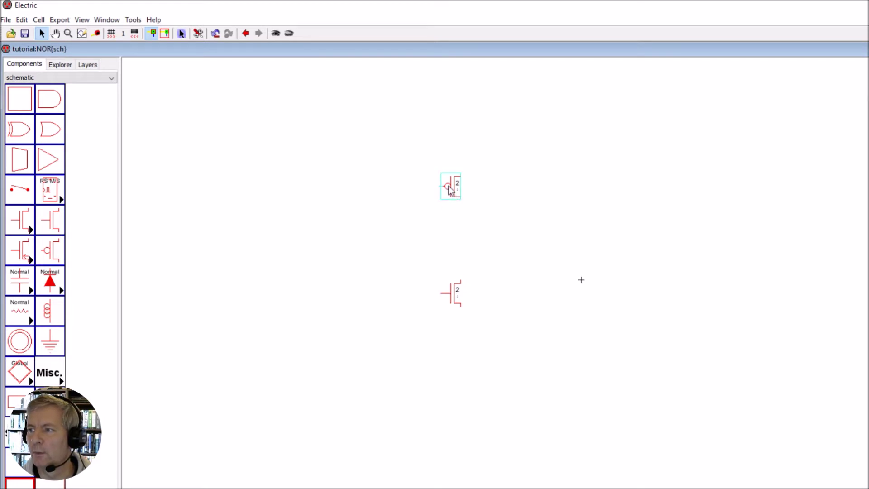
{"action": "left_click", "coordinate": [453, 192]}
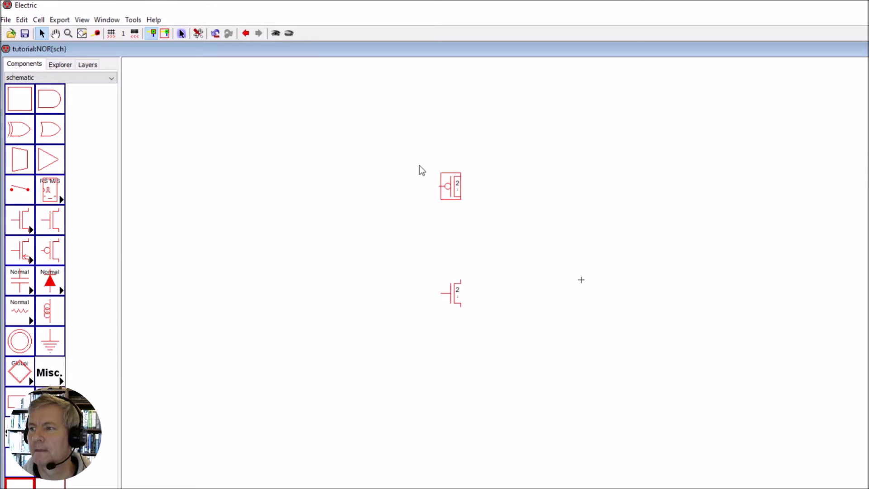
{"action": "left_click", "coordinate": [131, 20]}
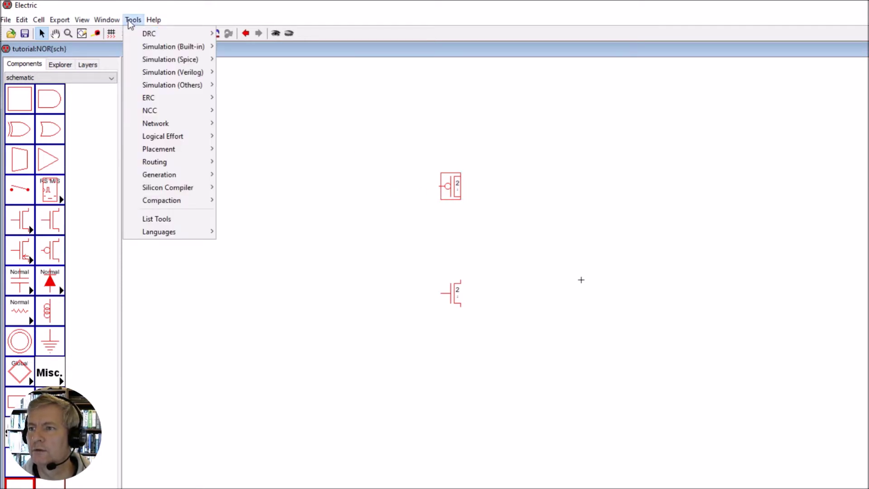
{"action": "mouse_move", "coordinate": [157, 62]}
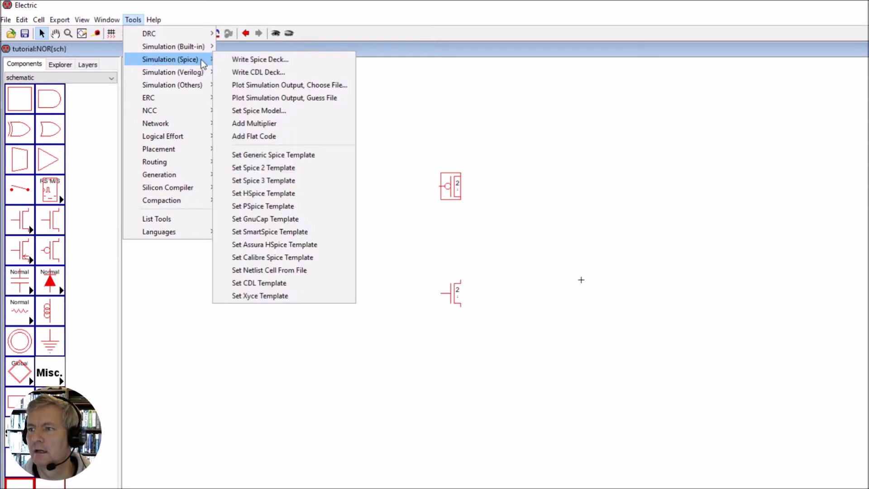
{"action": "left_click", "coordinate": [257, 111]}
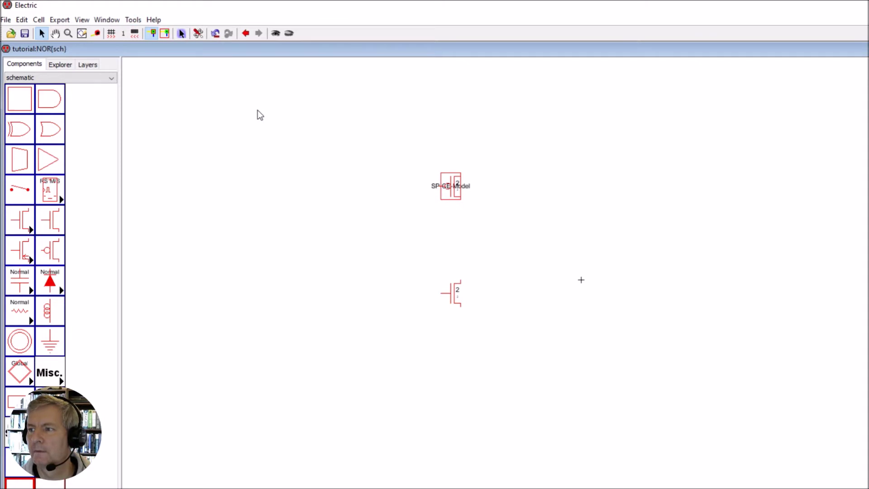
Move the pMOS transistor's SPICE model label beside its symbol, at X offset 4, and change the text to CMOSP.
{"action": "left_click", "coordinate": [467, 192]}
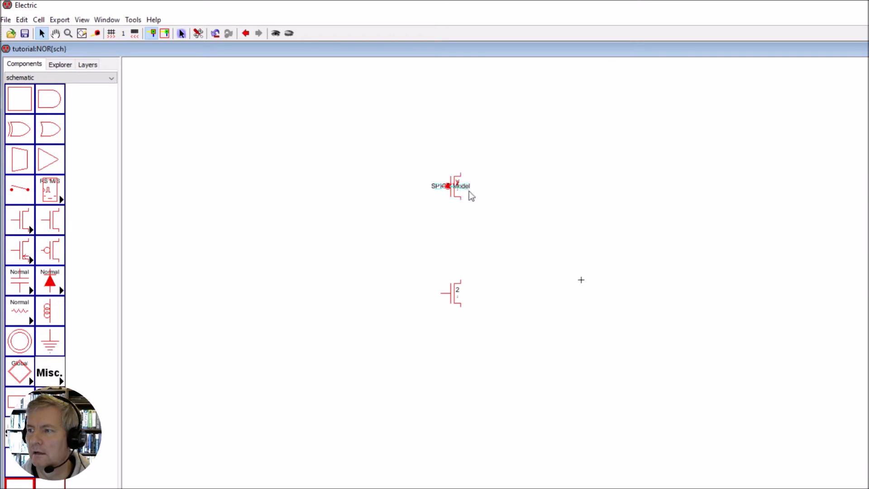
{"action": "left_click", "coordinate": [465, 192]}
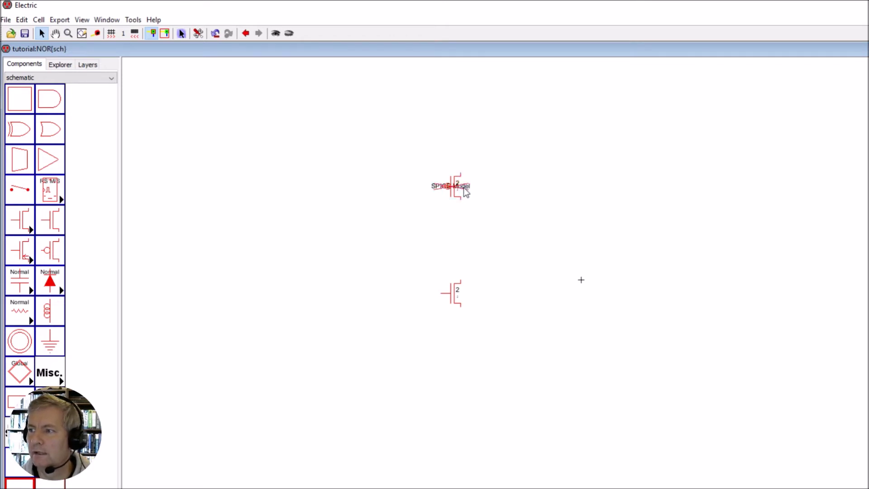
{"action": "left_click", "coordinate": [466, 192]}
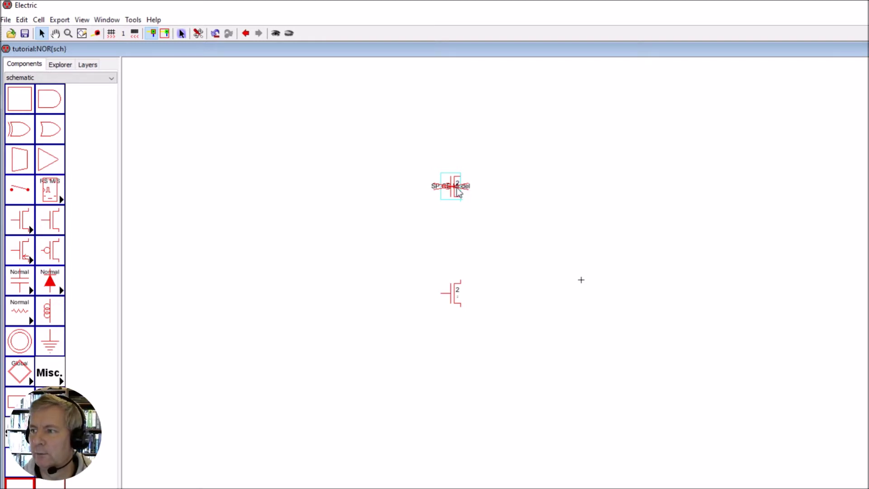
{"action": "double_click", "coordinate": [467, 190]}
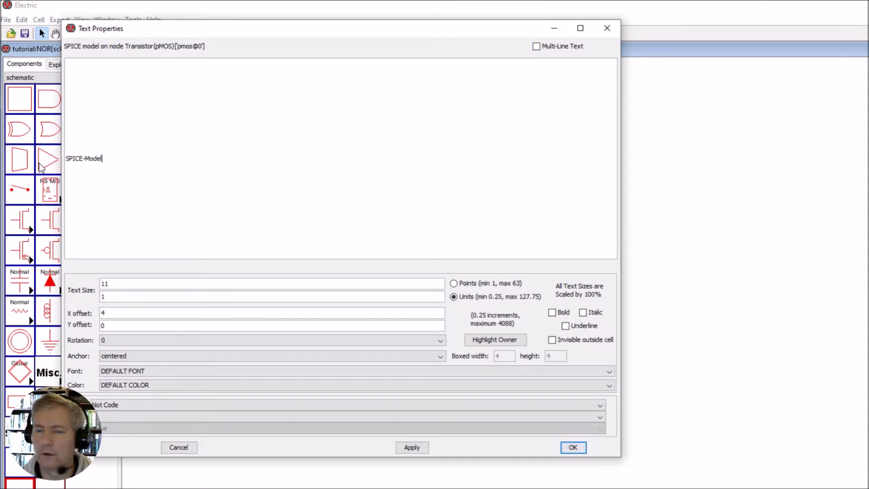
{"action": "left_click_drag", "start_coordinate": [102, 158], "coordinate": [66, 153]}
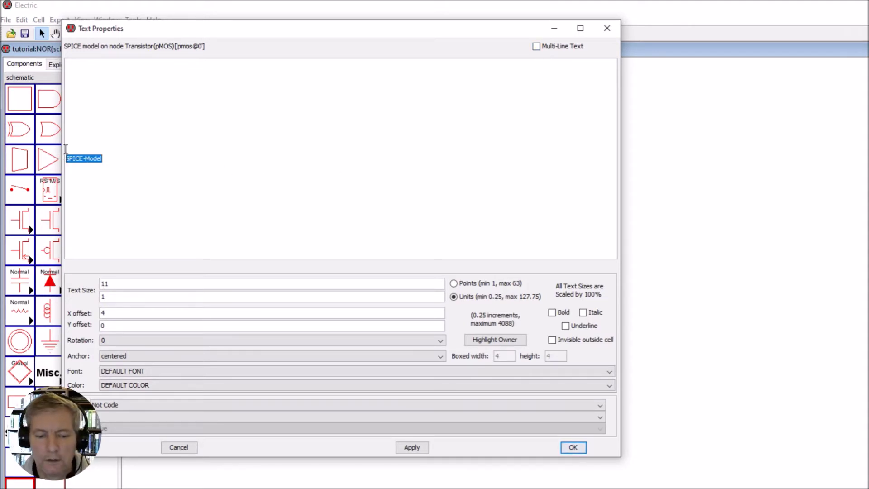
{"action": "left_click_drag", "start_coordinate": [228, 34], "coordinate": [297, 114]}
{"action": "type", "text": "CMOSP"}
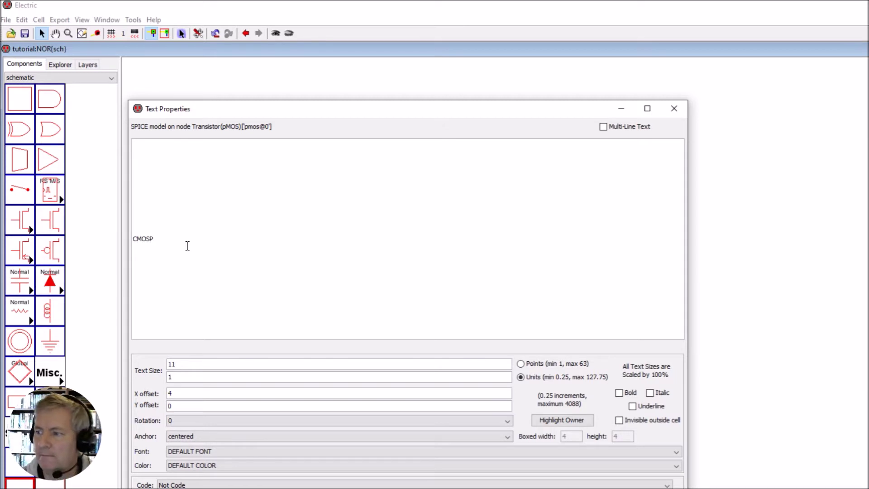
{"action": "key", "text": "Return"}
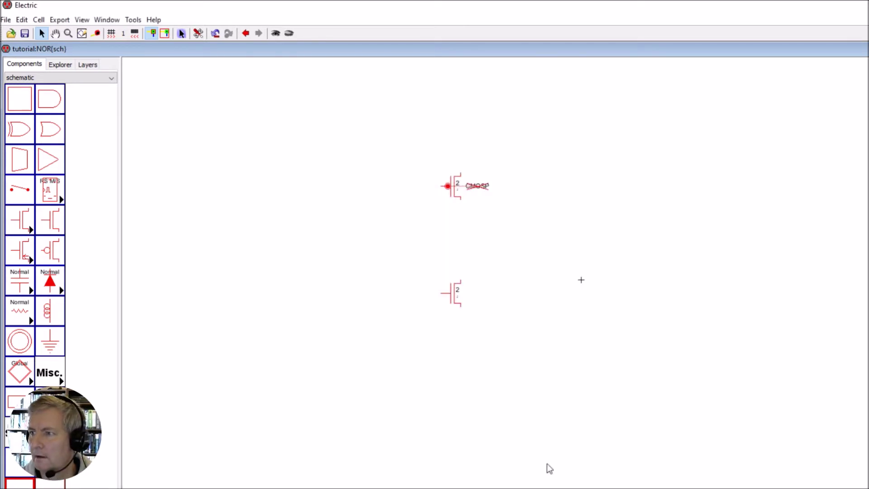
Add a SPICE model label to the nMOS transistor.
{"action": "left_click", "coordinate": [452, 304]}
{"action": "left_click", "coordinate": [453, 308]}
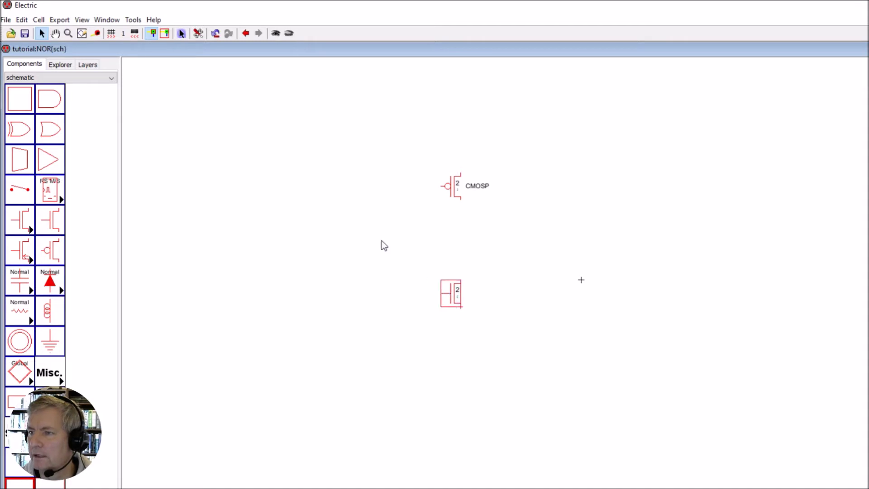
{"action": "left_click", "coordinate": [132, 21]}
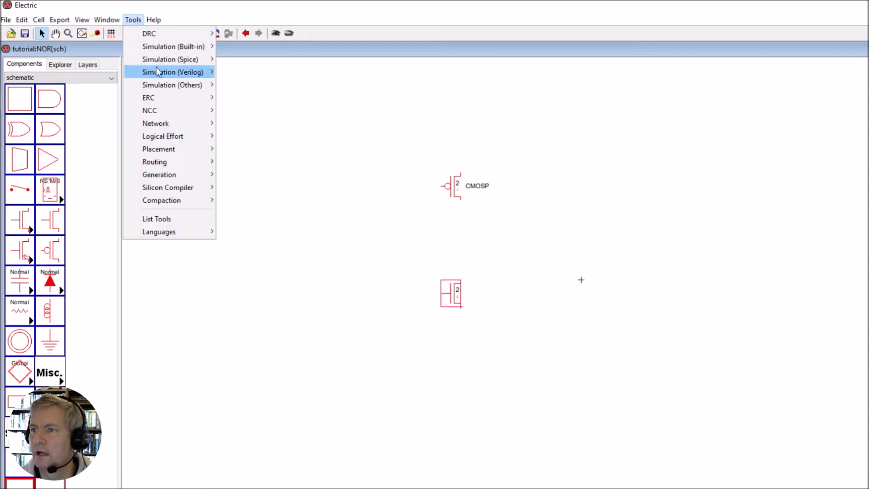
{"action": "mouse_move", "coordinate": [157, 72]}
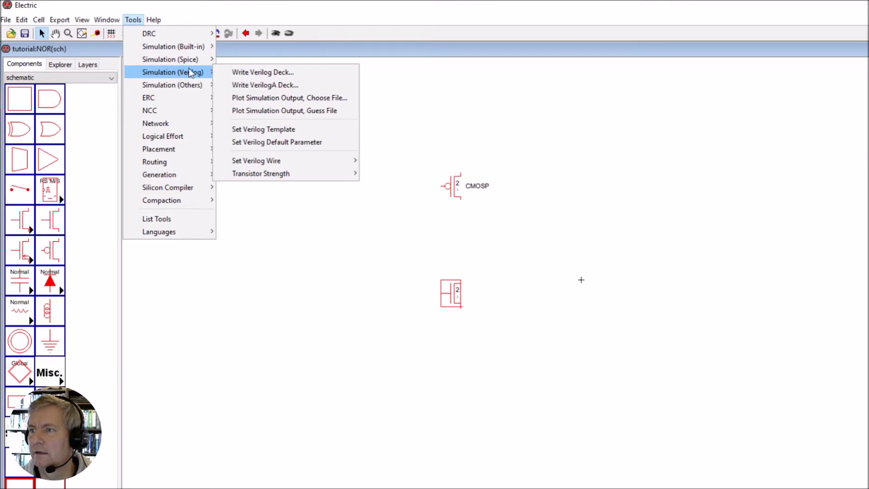
{"action": "mouse_move", "coordinate": [199, 59]}
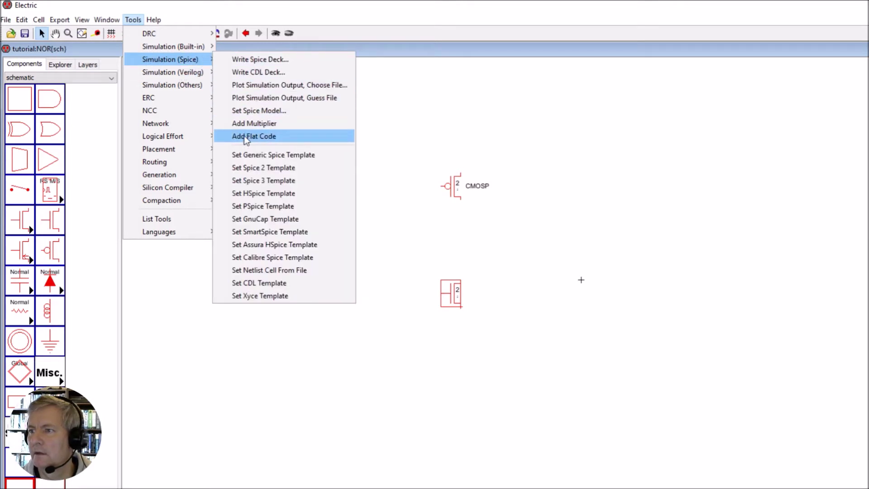
{"action": "left_click", "coordinate": [246, 111]}
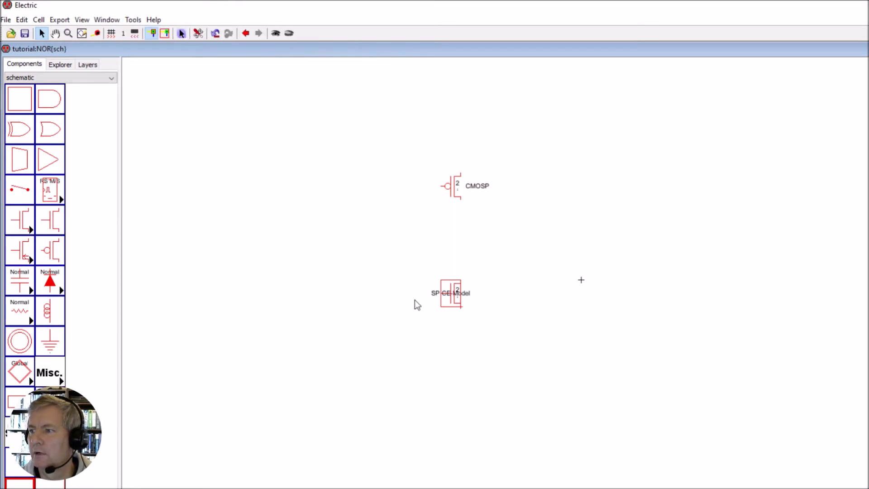
Change the nMOS transistor's SPICE model text to CMOSN and move the label beside its symbol.
{"action": "left_click", "coordinate": [462, 301]}
{"action": "double_click", "coordinate": [462, 300]}
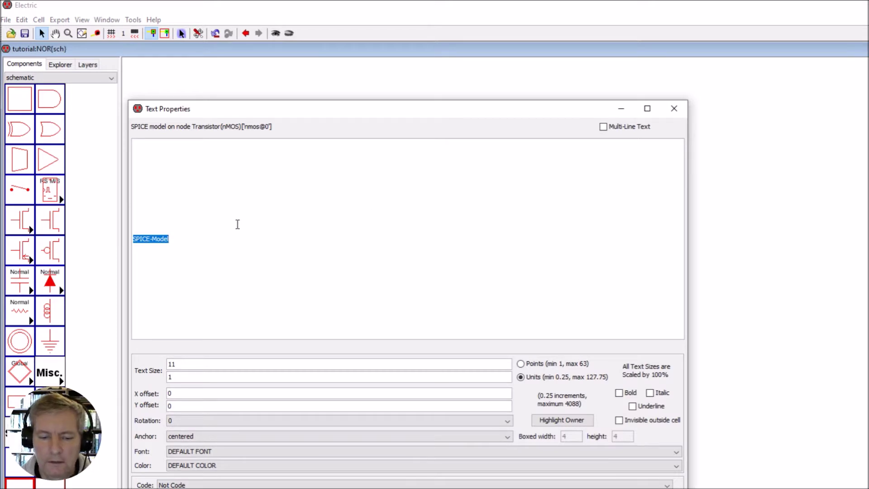
{"action": "type", "text": "CM"}
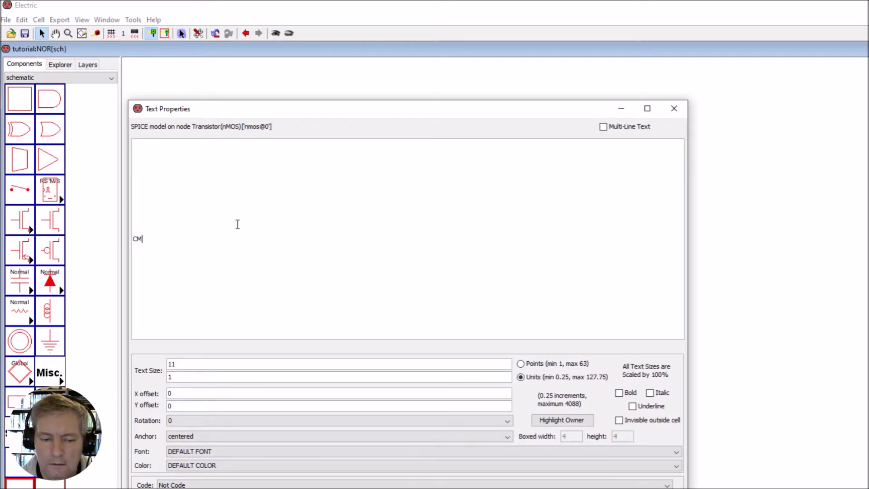
{"action": "type", "text": "OSN"}
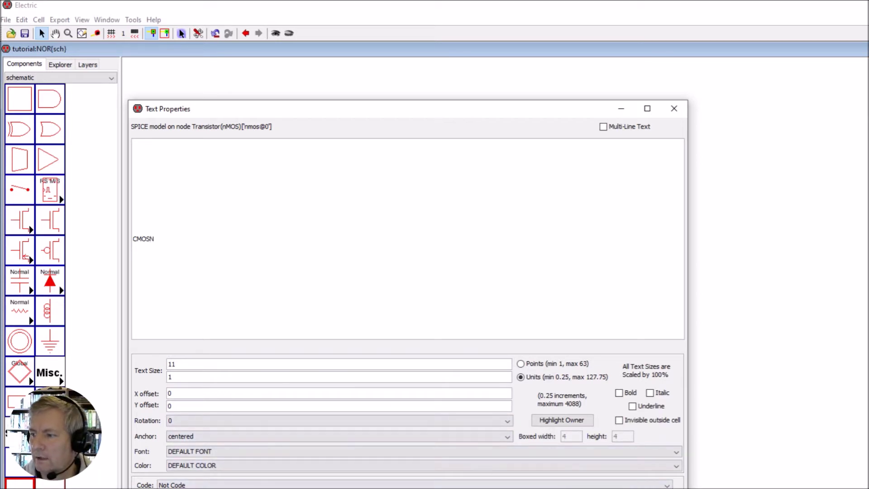
{"action": "key", "text": "Return"}
{"action": "left_click_drag", "start_coordinate": [455, 296], "coordinate": [484, 297]}
{"action": "left_click", "coordinate": [486, 329]}
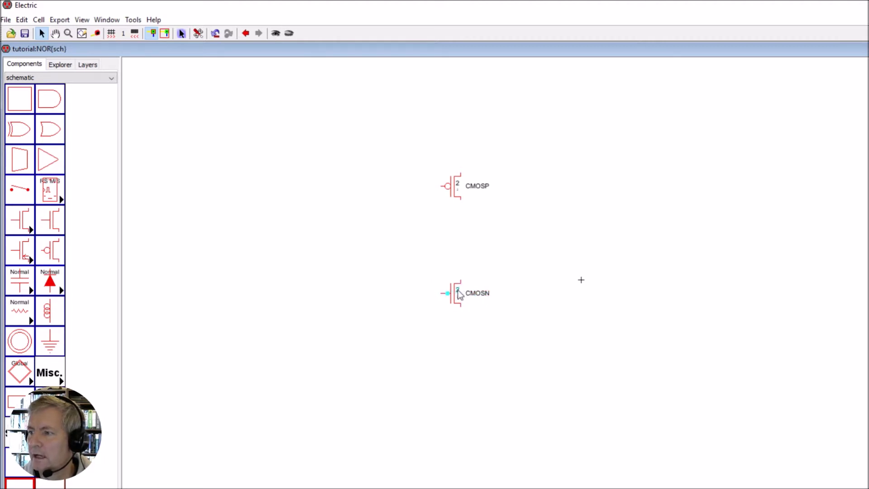
Set the width of both the pMOS and the nMOS transistor to 10.
{"action": "left_click", "coordinate": [459, 188]}
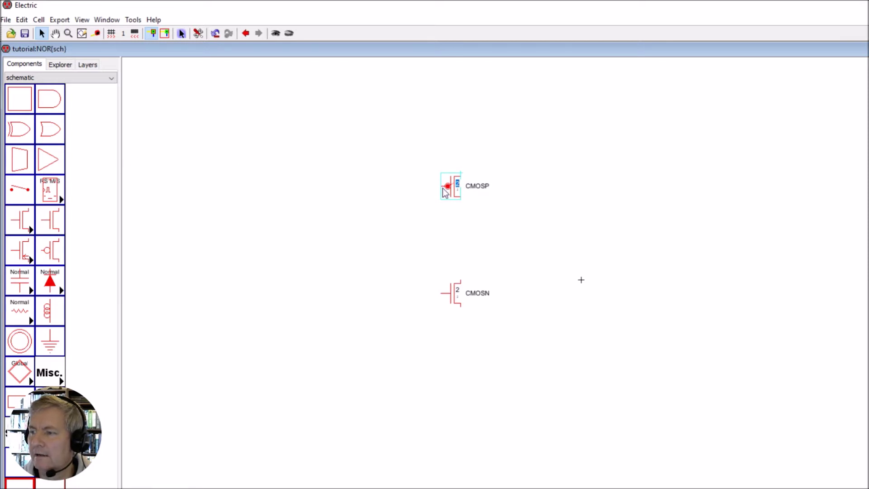
{"action": "type", "text": "10"}
{"action": "key", "text": "Return"}
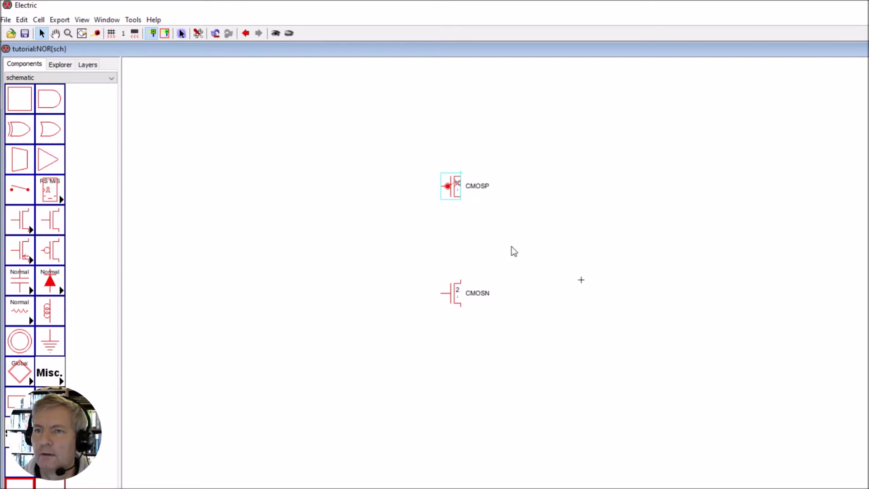
{"action": "left_click", "coordinate": [514, 251]}
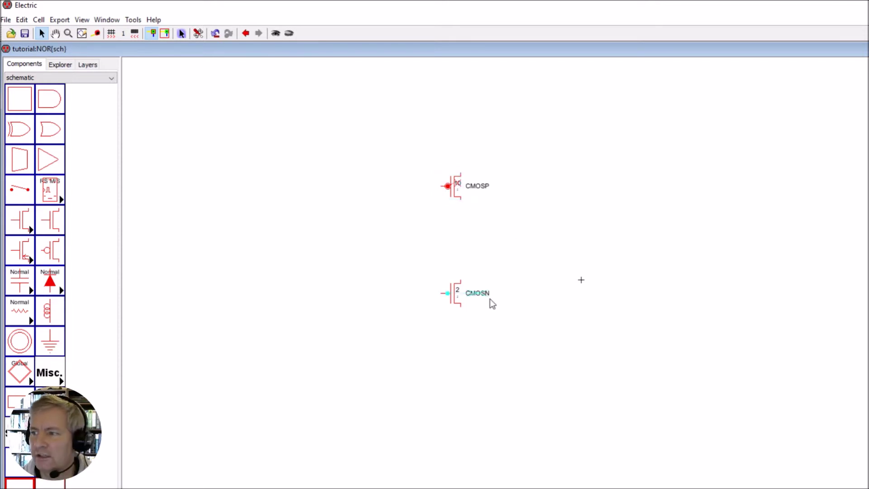
{"action": "double_click", "coordinate": [457, 289]}
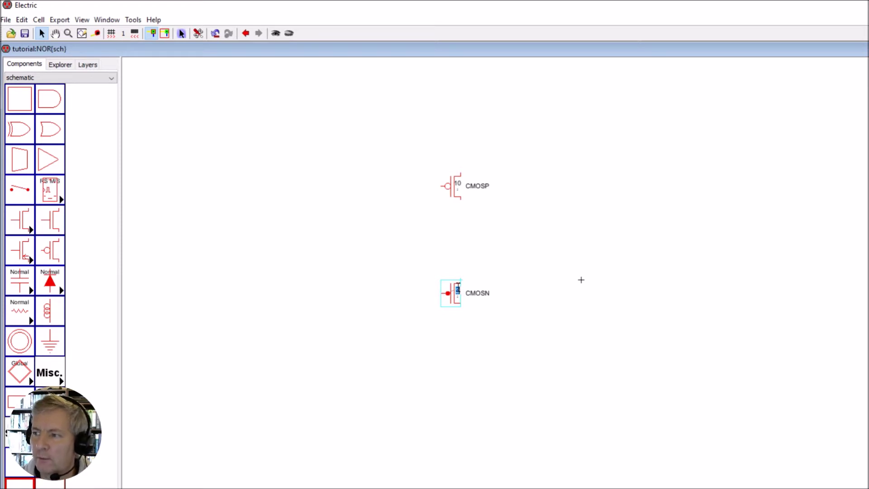
{"action": "type", "text": "0"}
{"action": "left_click", "coordinate": [507, 270]}
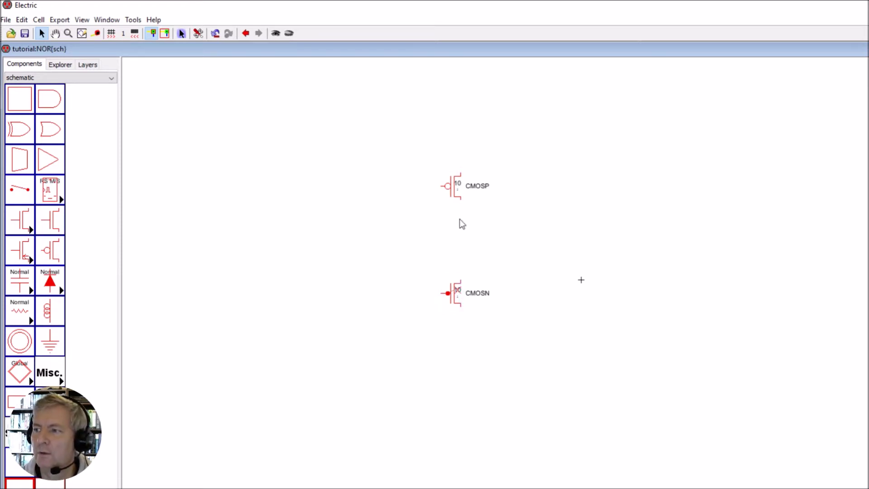
Move each transistor's width label above its SPICE model name and its length label below the name, clear of the symbols.
{"action": "left_click", "coordinate": [458, 189]}
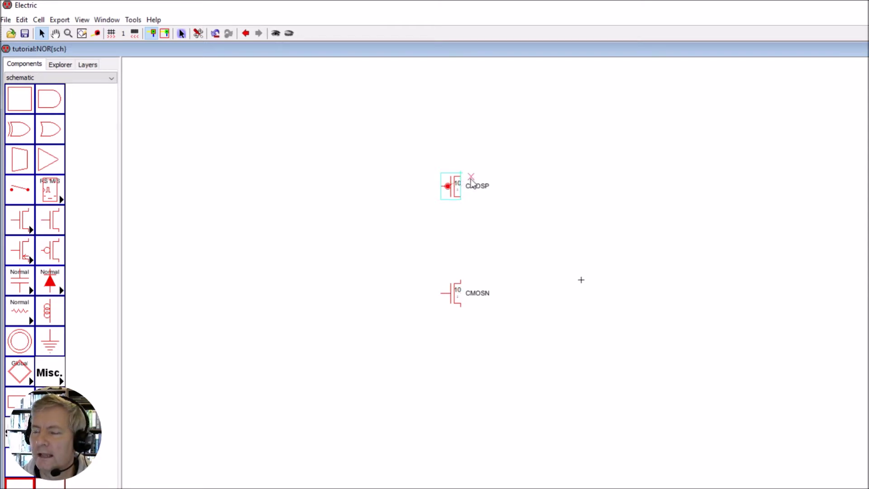
{"action": "left_click", "coordinate": [471, 184]}
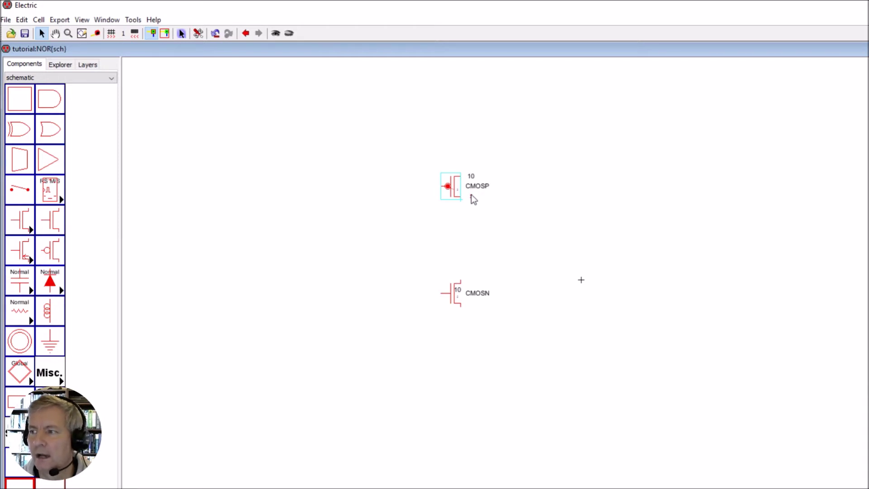
{"action": "right_click_drag", "start_coordinate": [471, 196], "coordinate": [478, 196]}
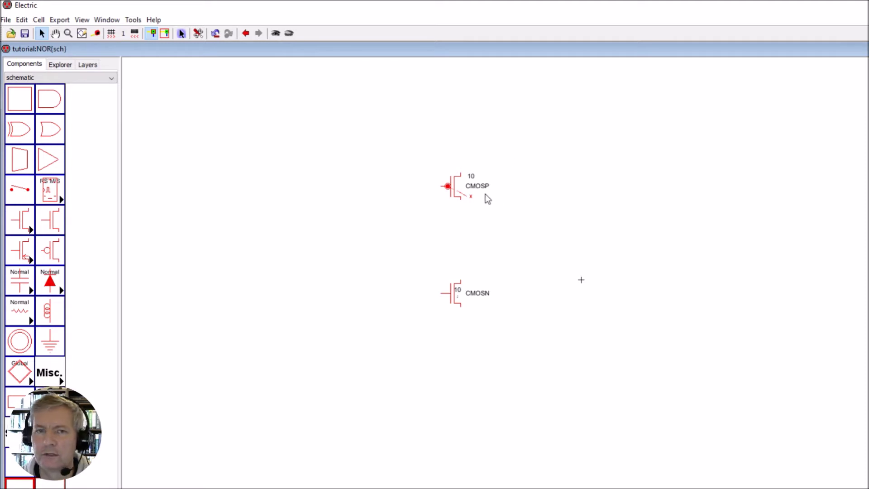
{"action": "left_click", "coordinate": [457, 294]}
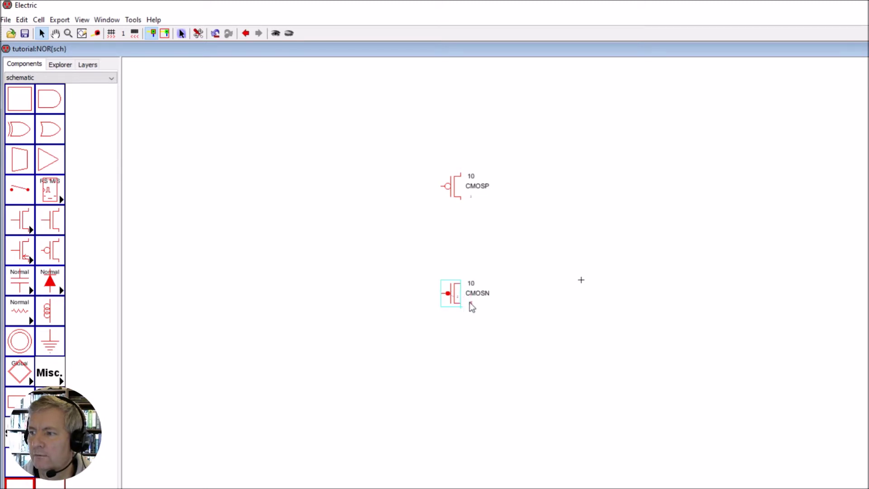
{"action": "left_click", "coordinate": [555, 314]}
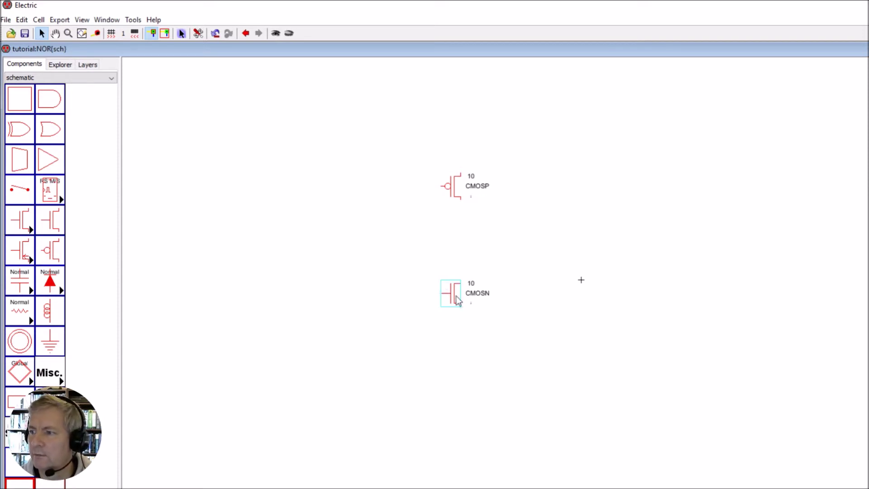
Duplicate the pMOS transistor and place the copy directly above the original.
{"action": "left_click", "coordinate": [457, 192]}
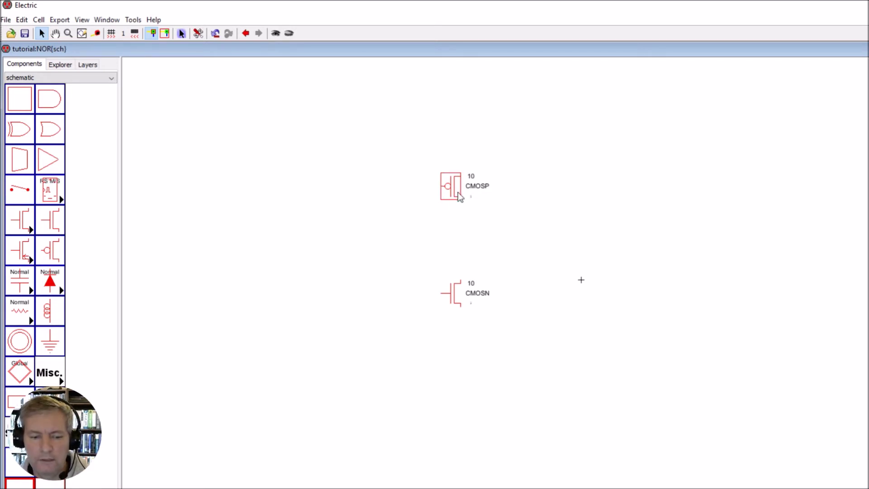
{"action": "left_click", "coordinate": [538, 200]}
{"action": "key", "text": "ctrl+v"}
{"action": "left_click", "coordinate": [449, 139]}
Duplicate the nMOS transistor and align the copy level with the original, to its right.
{"action": "left_click", "coordinate": [454, 297]}
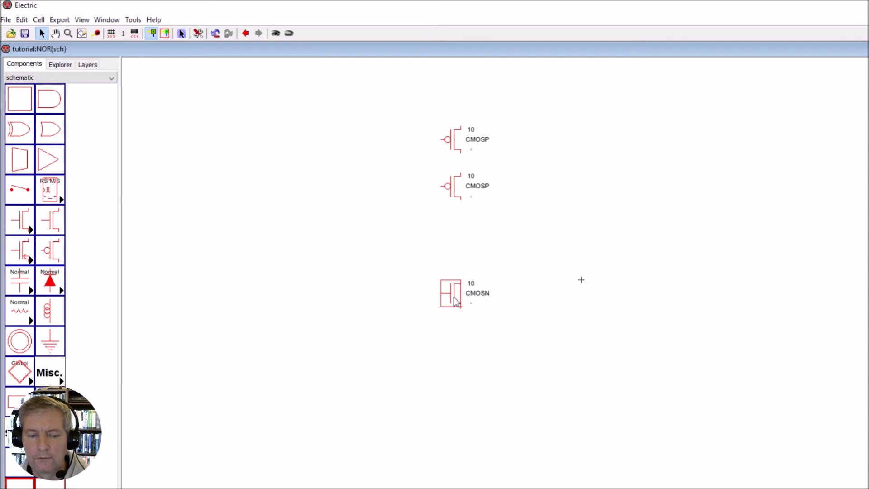
{"action": "left_click", "coordinate": [521, 354]}
{"action": "key", "text": "ctrl+v"}
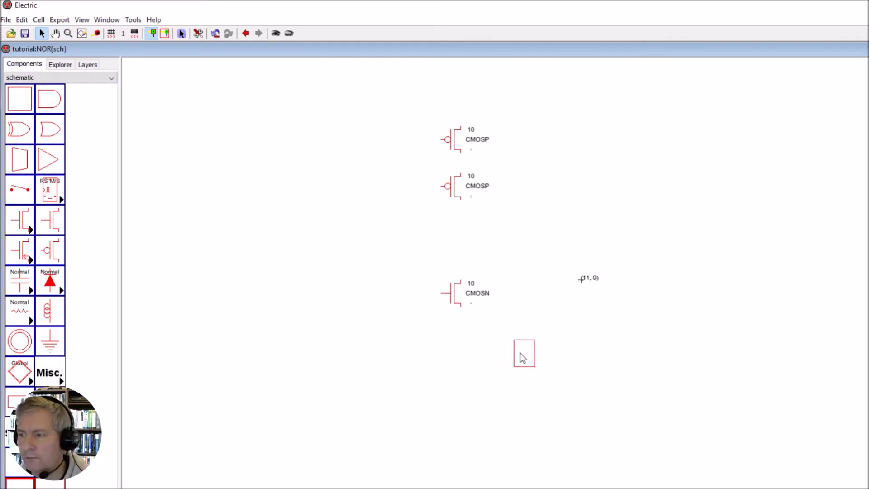
{"action": "left_click", "coordinate": [518, 372]}
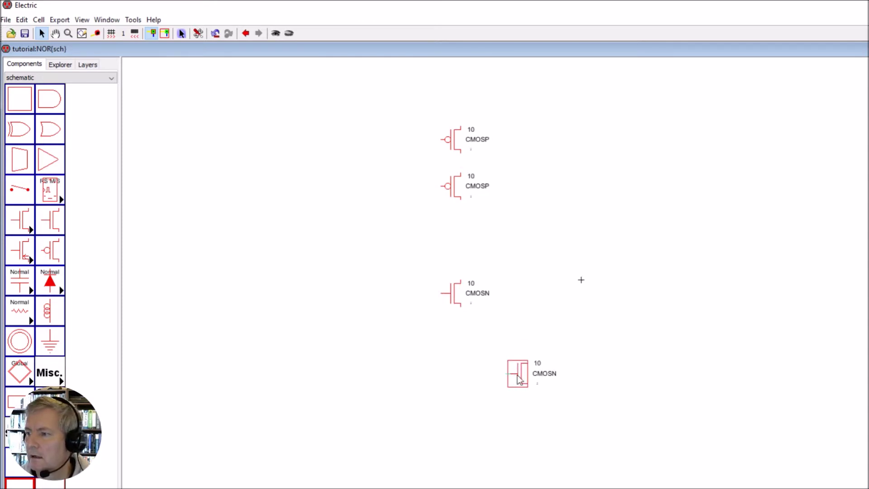
{"action": "left_click_drag", "start_coordinate": [518, 335], "coordinate": [515, 296]}
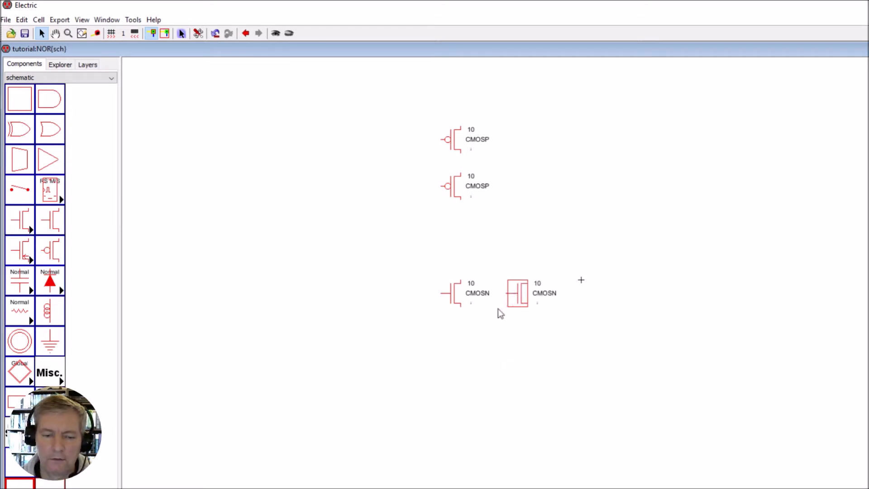
Rotate the copied nMOS transistor 180 degrees so its gate faces outward, and shift it right, clear of the original's labels.
{"action": "key", "text": "ctrl+j"}
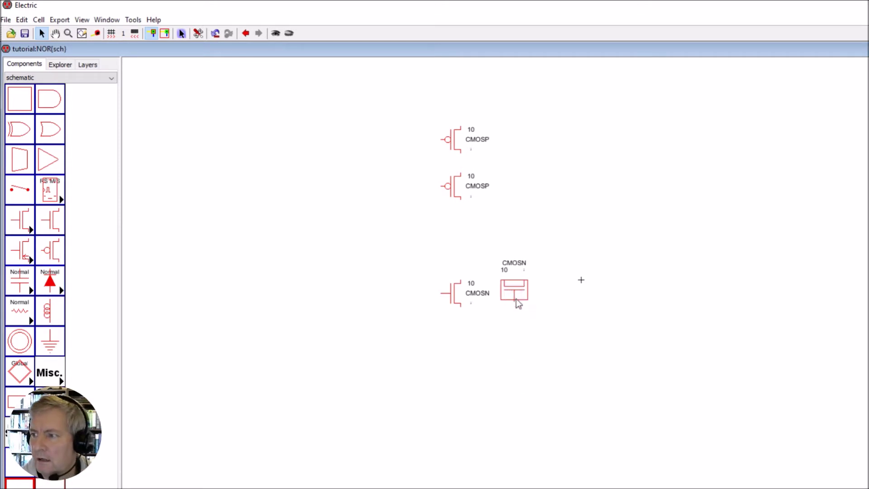
{"action": "key", "text": "ctrl+j"}
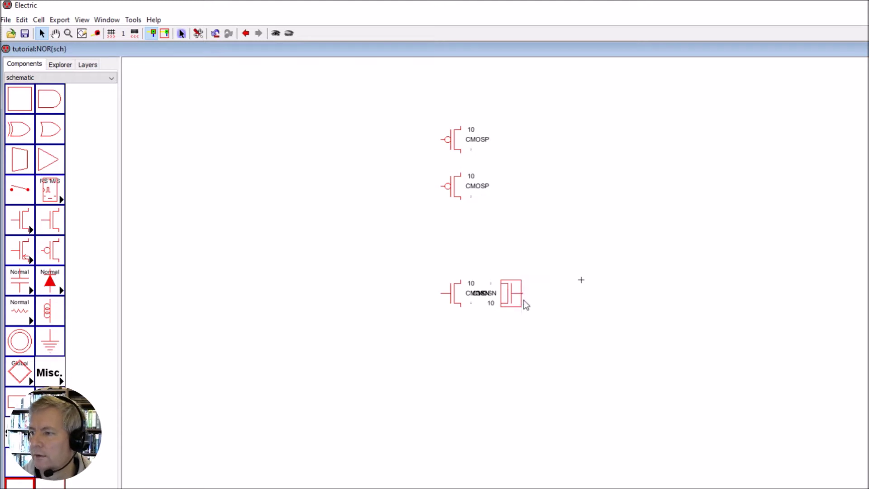
{"action": "left_click_drag", "start_coordinate": [516, 298], "coordinate": [545, 299]}
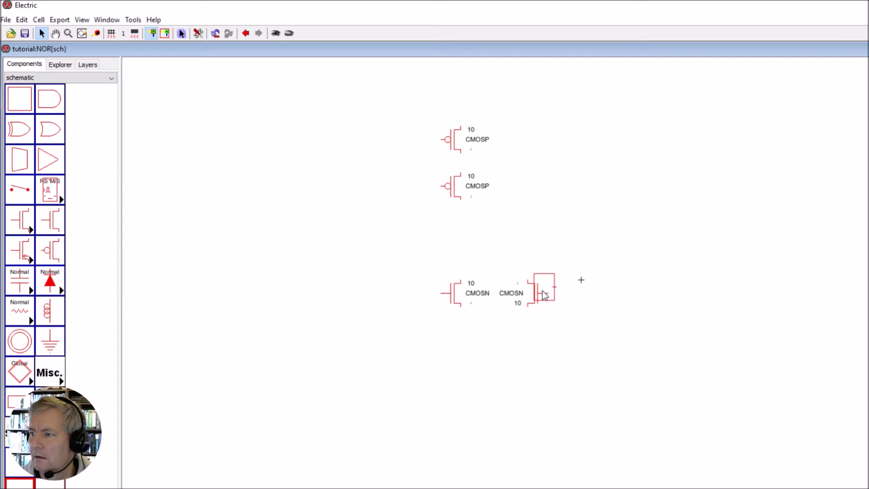
{"action": "left_click", "coordinate": [533, 335]}
Move both pMOS transistors together so they sit centred above the nMOS pair.
{"action": "left_click", "coordinate": [462, 296]}
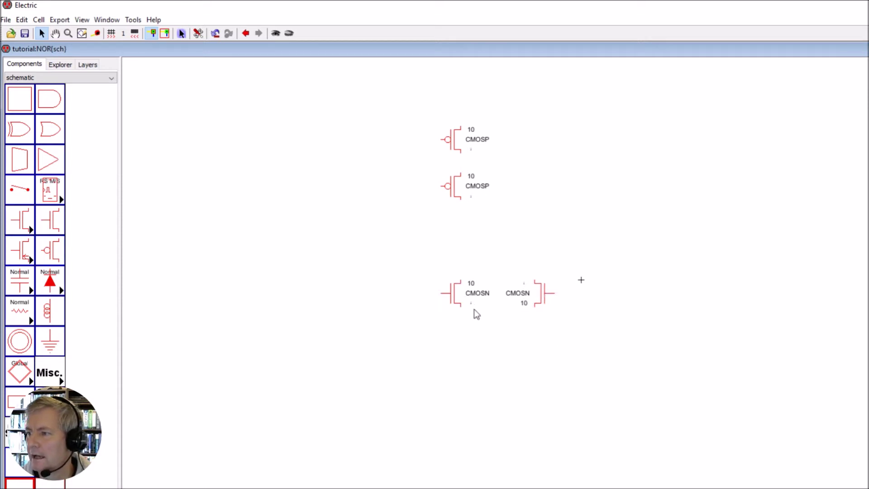
{"action": "left_click_drag", "start_coordinate": [414, 103], "coordinate": [492, 189]}
{"action": "left_click_drag", "start_coordinate": [449, 139], "coordinate": [479, 164]}
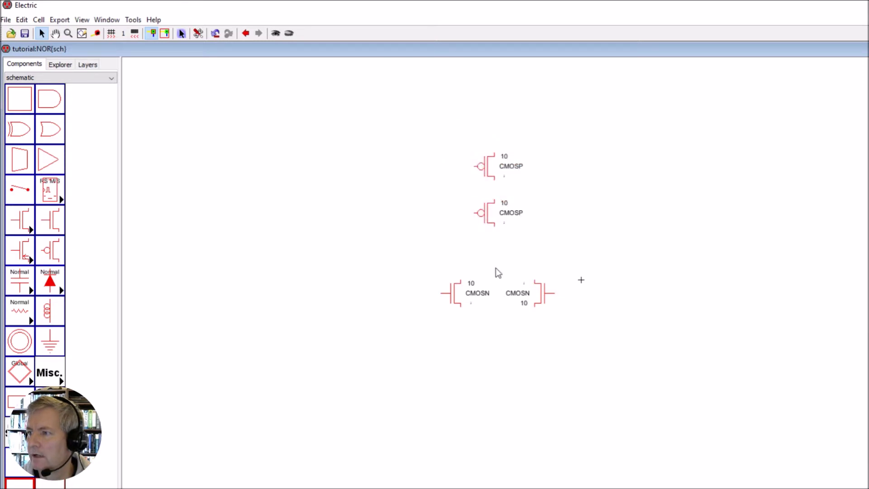
Wire the two pMOS transistors in series and extend a wire straight up from the upper one's top terminal.
{"action": "left_click", "coordinate": [494, 202]}
{"action": "left_click_drag", "start_coordinate": [493, 177], "coordinate": [493, 177]}
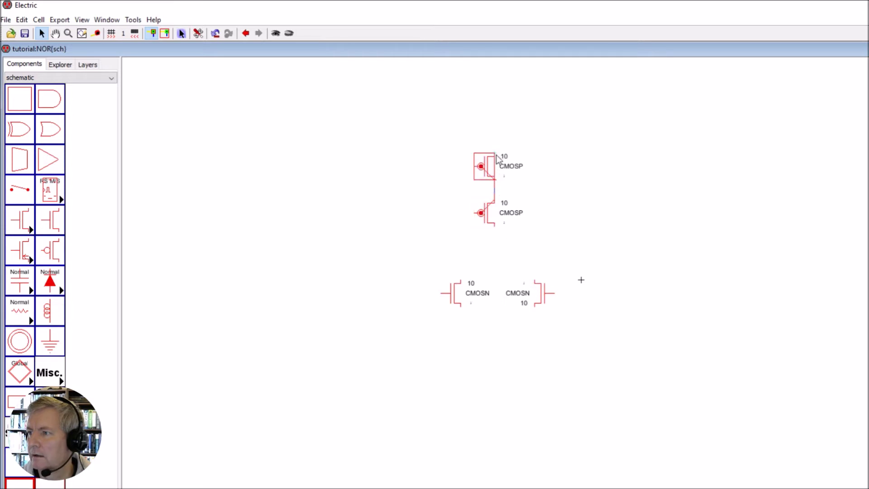
{"action": "right_click", "coordinate": [495, 120]}
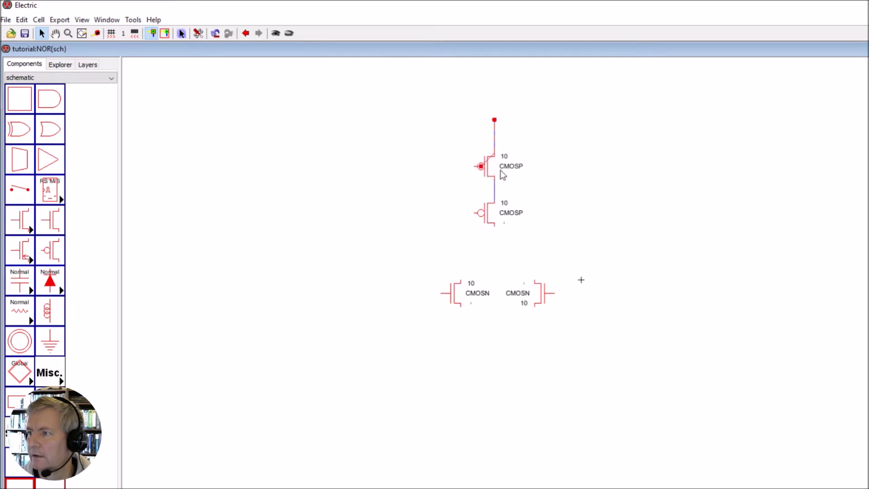
Wire the lower pMOS transistor's bottom terminal down to a junction that branches to the top terminals of both nMOS transistors.
{"action": "left_click", "coordinate": [495, 228]}
{"action": "right_click", "coordinate": [494, 267]}
{"action": "right_click", "coordinate": [460, 267]}
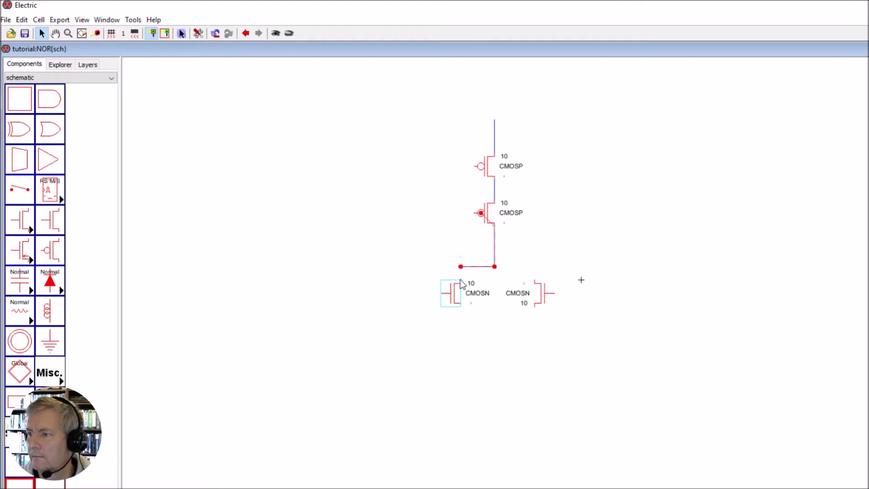
{"action": "right_click", "coordinate": [461, 283]}
{"action": "left_click", "coordinate": [495, 268]}
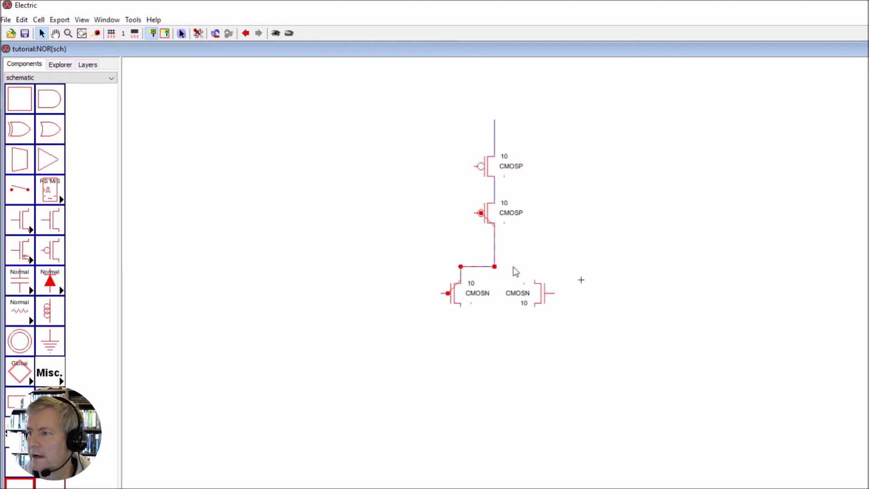
{"action": "right_click", "coordinate": [537, 286]}
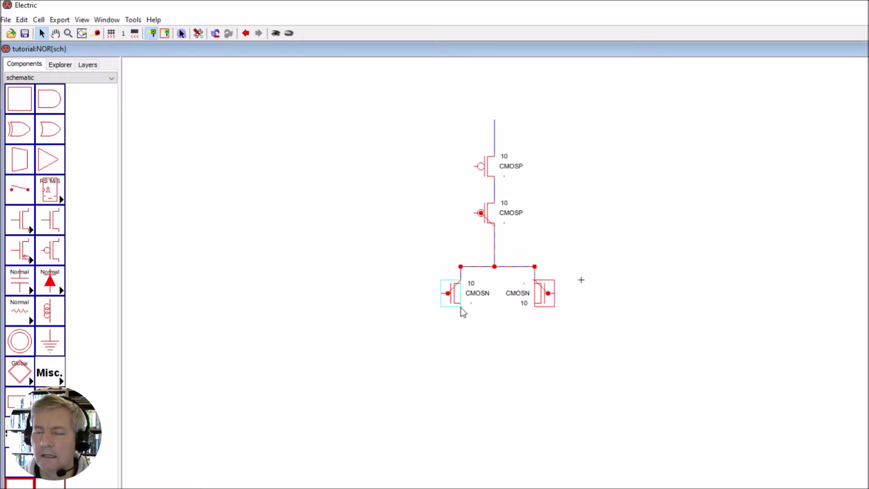
{"action": "left_click", "coordinate": [455, 322]}
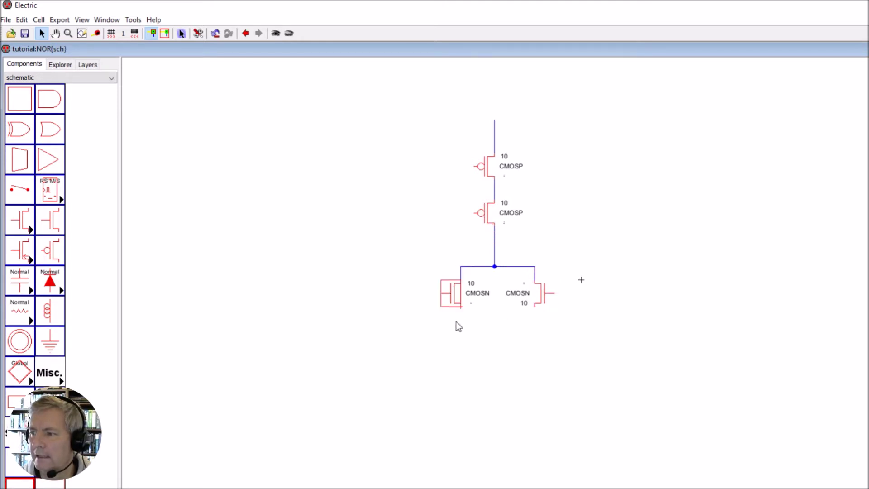
Wire the bottom terminals of the two nMOS transistors together with a horizontal wire running below them.
{"action": "right_click", "coordinate": [464, 355]}
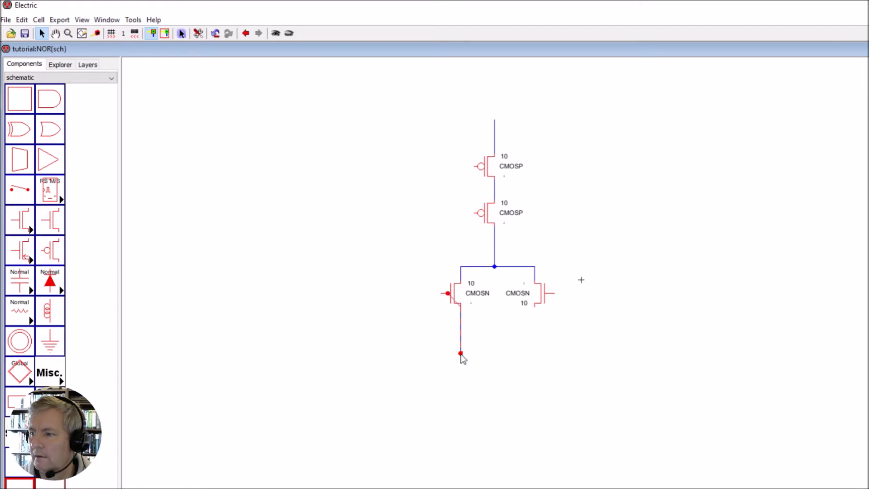
{"action": "right_click", "coordinate": [540, 353]}
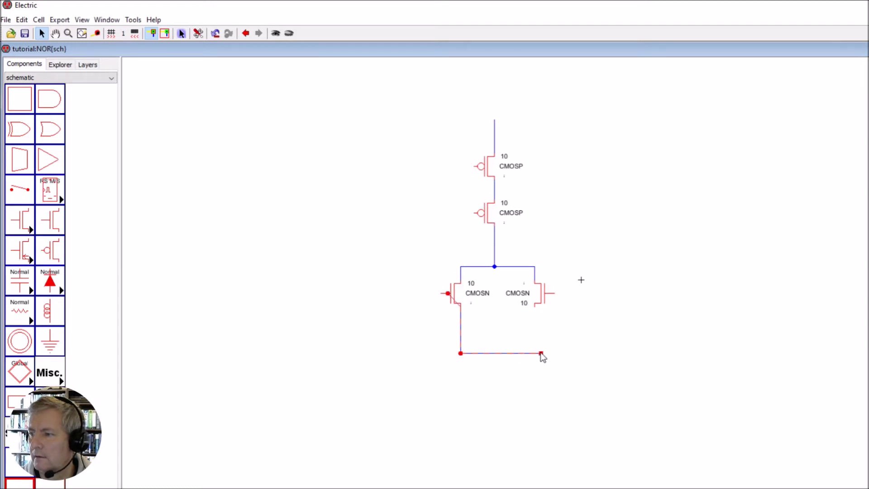
{"action": "left_click", "coordinate": [538, 310]}
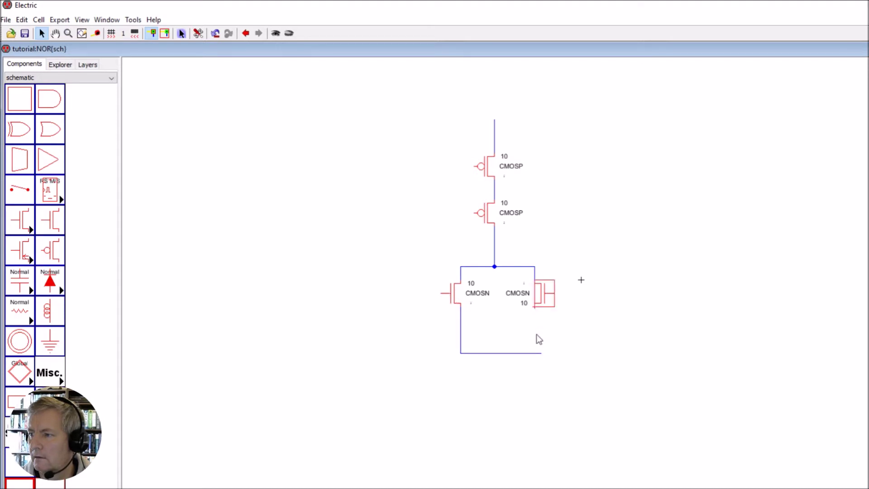
{"action": "left_click", "coordinate": [541, 352]}
{"action": "right_click", "coordinate": [534, 315]}
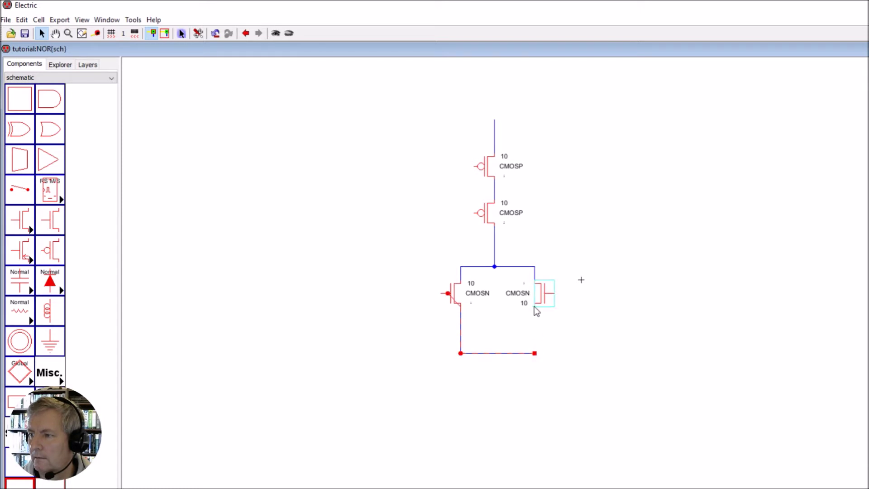
{"action": "left_click", "coordinate": [583, 339]}
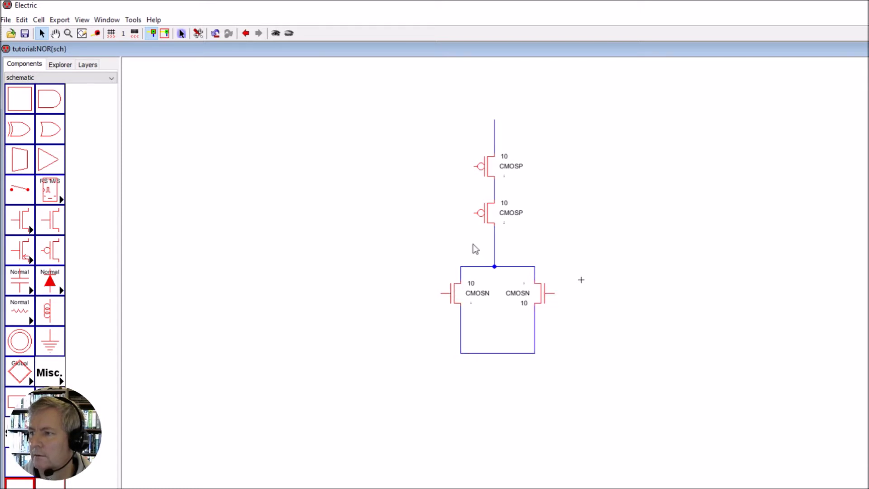
Place a ground symbol below the nMOS pair and wire it up to the horizontal wire joining their bottom terminals.
{"action": "left_click", "coordinate": [49, 347]}
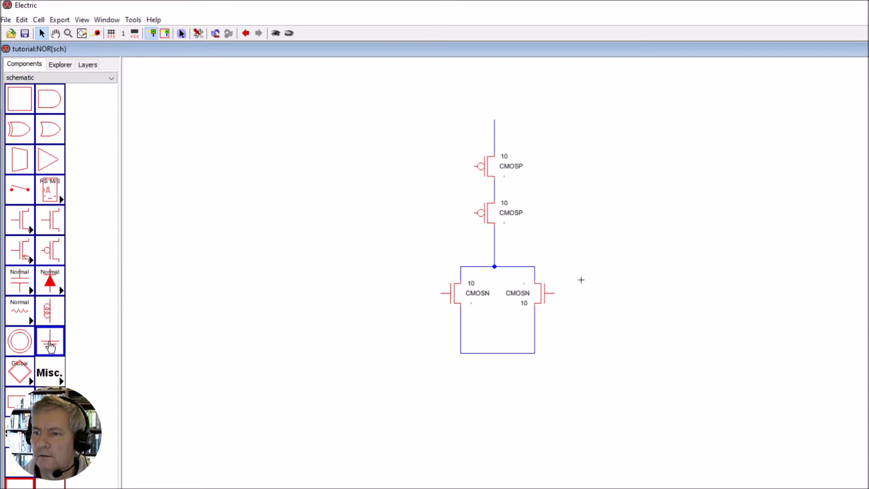
{"action": "left_click", "coordinate": [503, 403]}
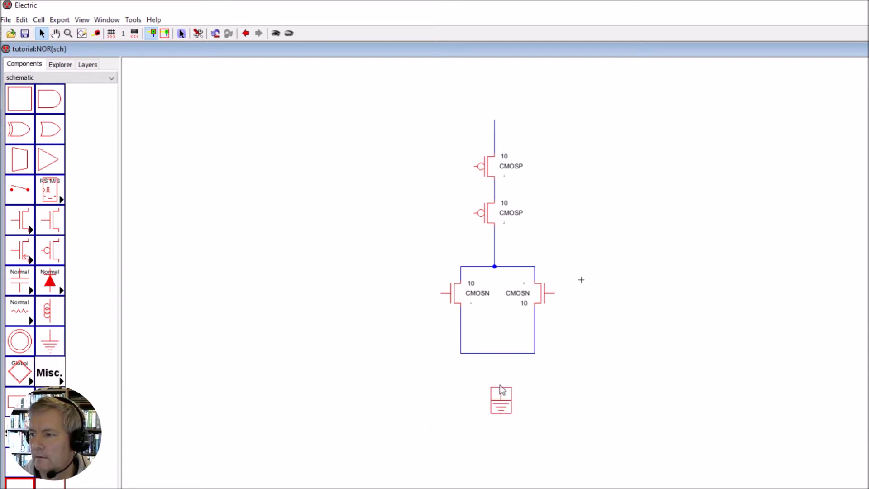
{"action": "right_click", "coordinate": [498, 355]}
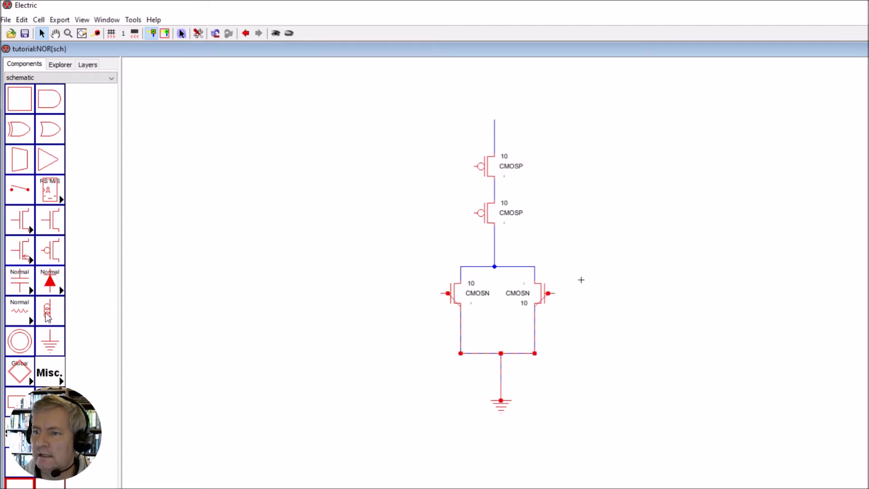
Place a power symbol above the upper pMOS transistor and connect it to the wire rising from that transistor.
{"action": "left_click", "coordinate": [20, 344]}
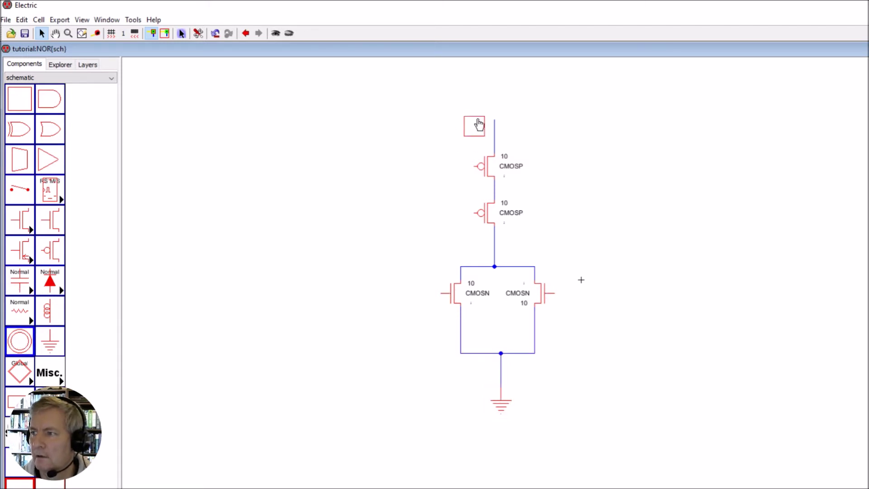
{"action": "left_click", "coordinate": [495, 93]}
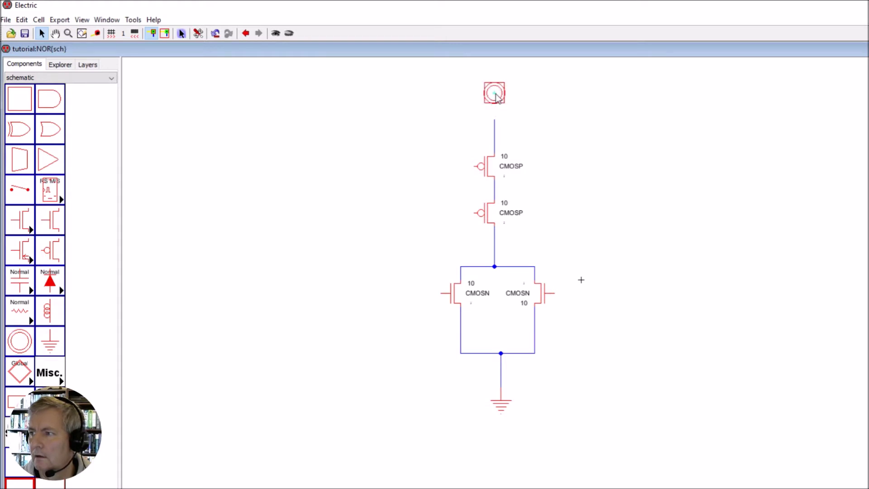
{"action": "right_click", "coordinate": [494, 120]}
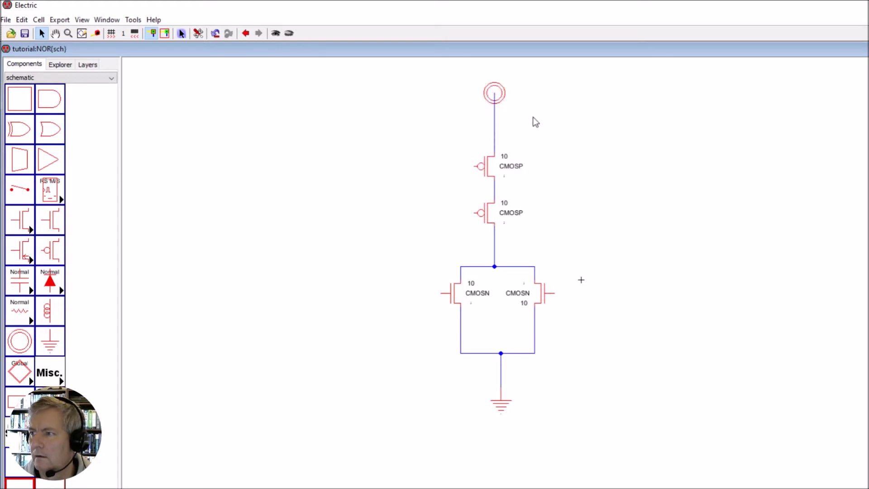
Shift the power symbol slightly down towards the pMOS transistors, and lower both nMOS transistors by the same small amount.
{"action": "left_click_drag", "start_coordinate": [494, 93], "coordinate": [494, 107]}
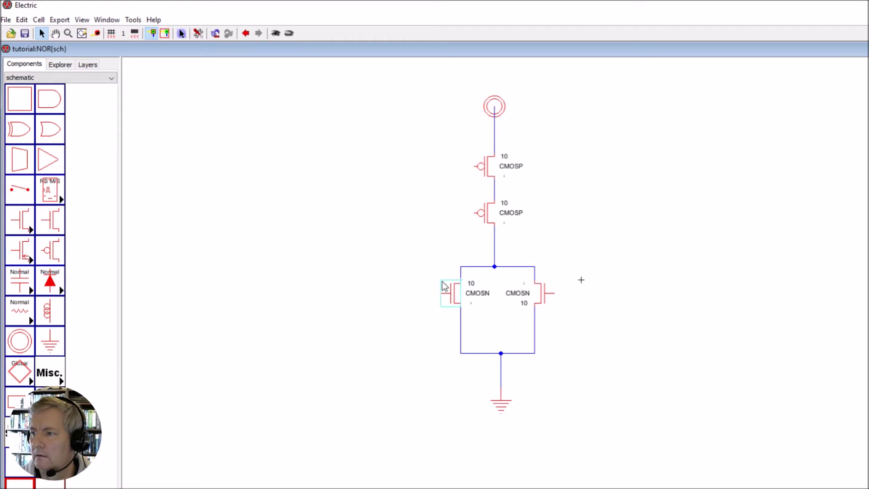
{"action": "left_click_drag", "start_coordinate": [450, 294], "coordinate": [450, 308]}
{"action": "left_click_drag", "start_coordinate": [526, 302], "coordinate": [527, 314]}
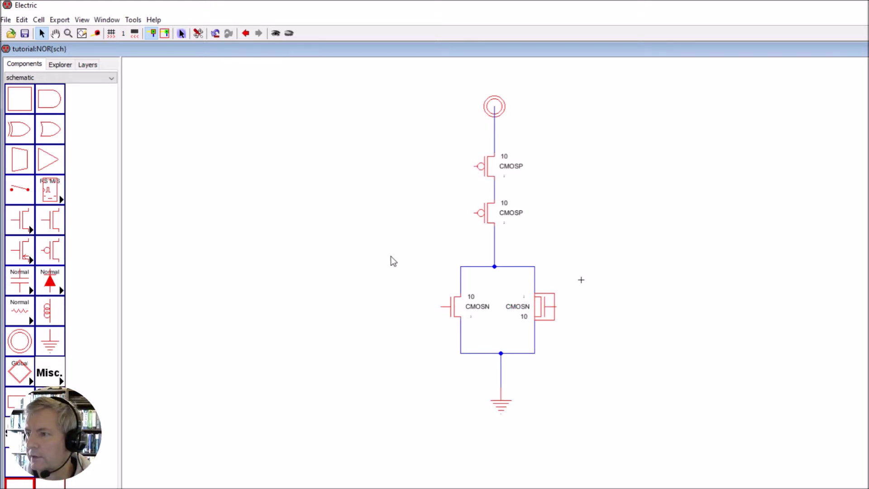
Extend a wire left from the upper pMOS transistor's gate and connect an off-page connector to its end.
{"action": "left_click", "coordinate": [475, 167]}
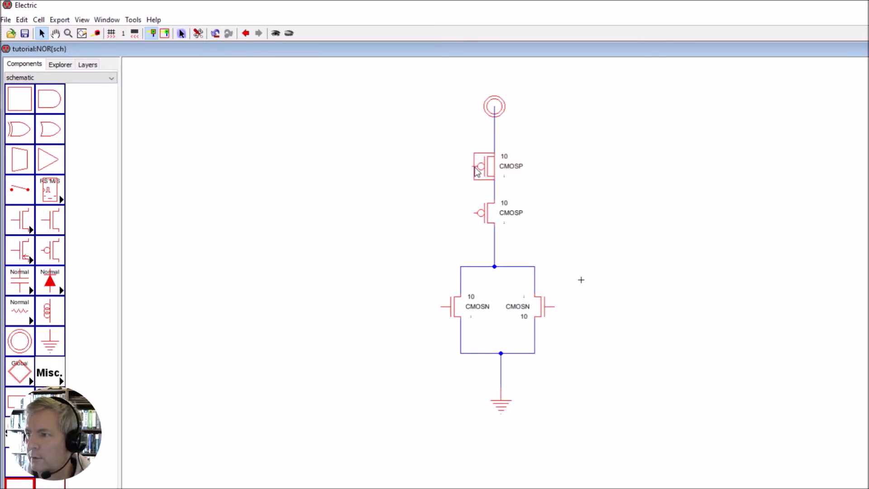
{"action": "right_click", "coordinate": [341, 166]}
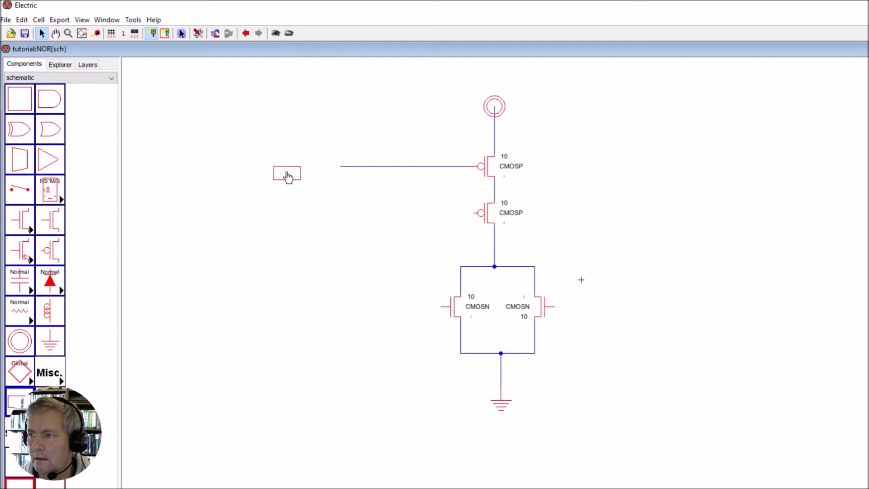
{"action": "left_click", "coordinate": [314, 168]}
{"action": "right_click", "coordinate": [341, 166]}
Extend a wire left from the lower pMOS gate and attach a second off-page connector, aligned beneath the first.
{"action": "left_click", "coordinate": [470, 213]}
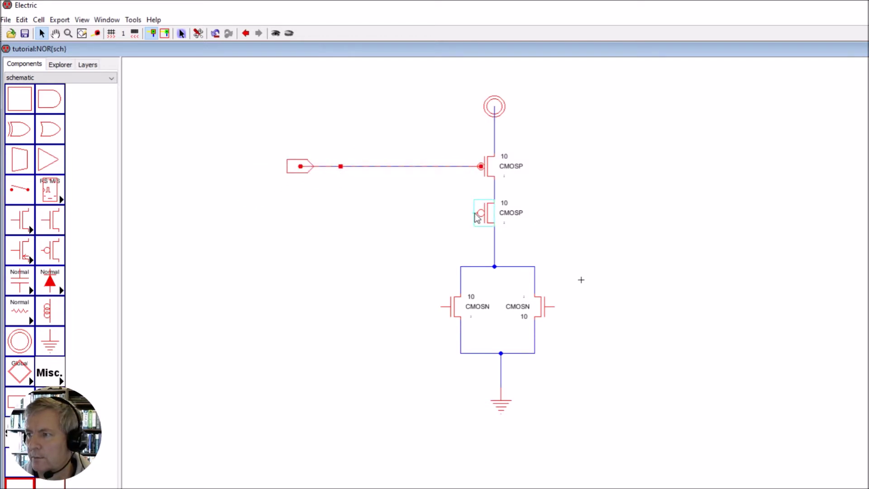
{"action": "right_click", "coordinate": [314, 213]}
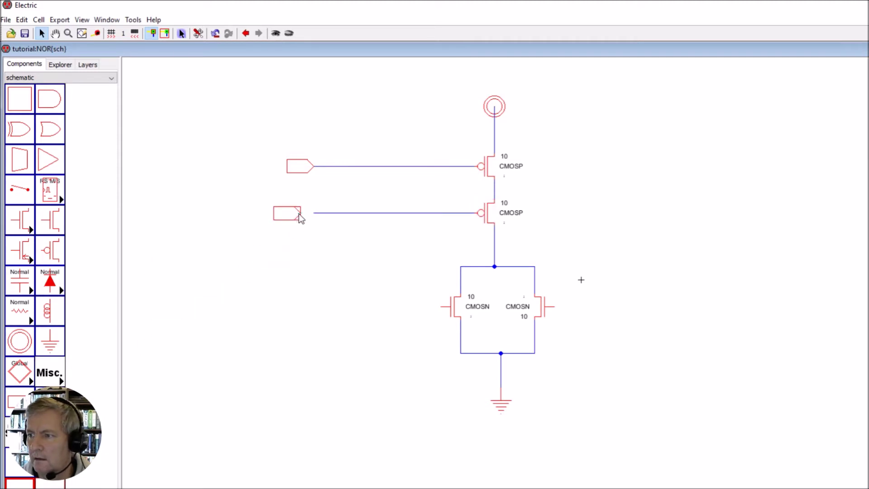
{"action": "left_click", "coordinate": [314, 217]}
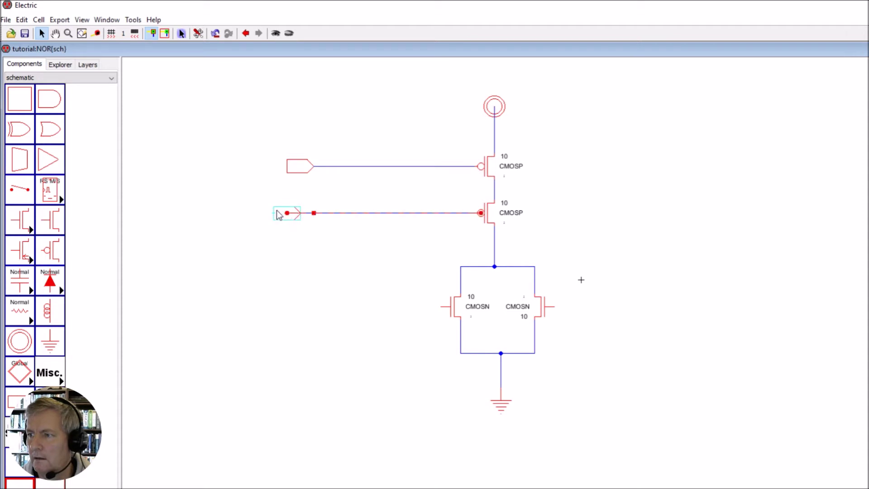
{"action": "left_click", "coordinate": [291, 218]}
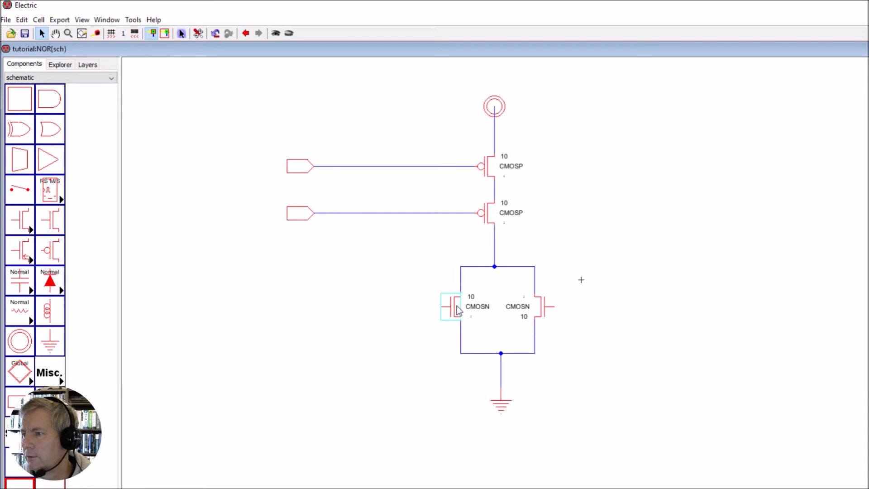
Branch a wire from the upper input line straight down and across to the left nMOS transistor's gate.
{"action": "left_click", "coordinate": [341, 167]}
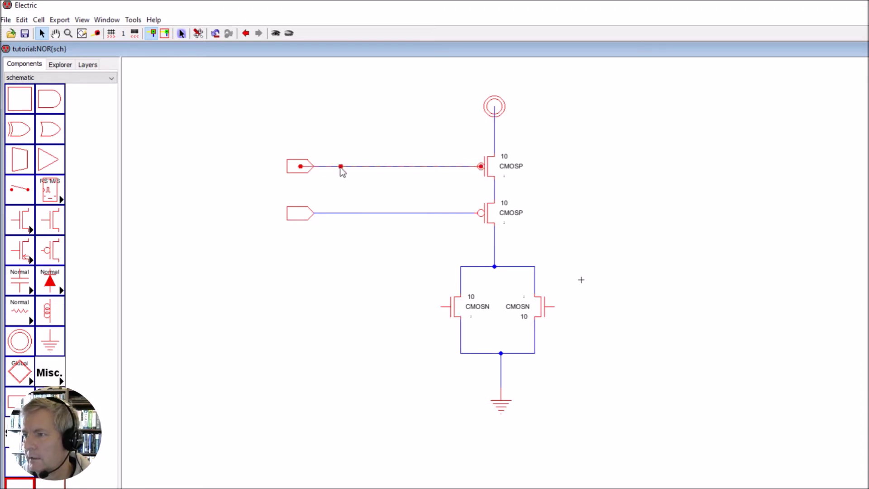
{"action": "right_click", "coordinate": [353, 310]}
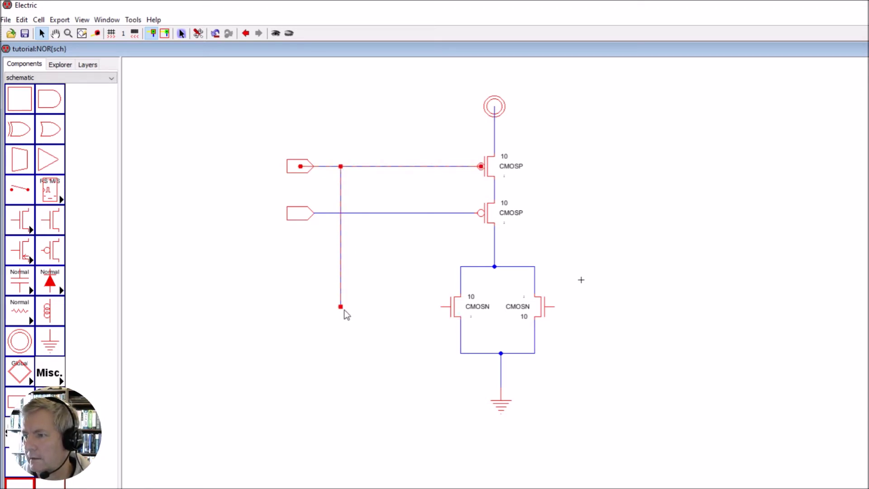
{"action": "right_click", "coordinate": [441, 307]}
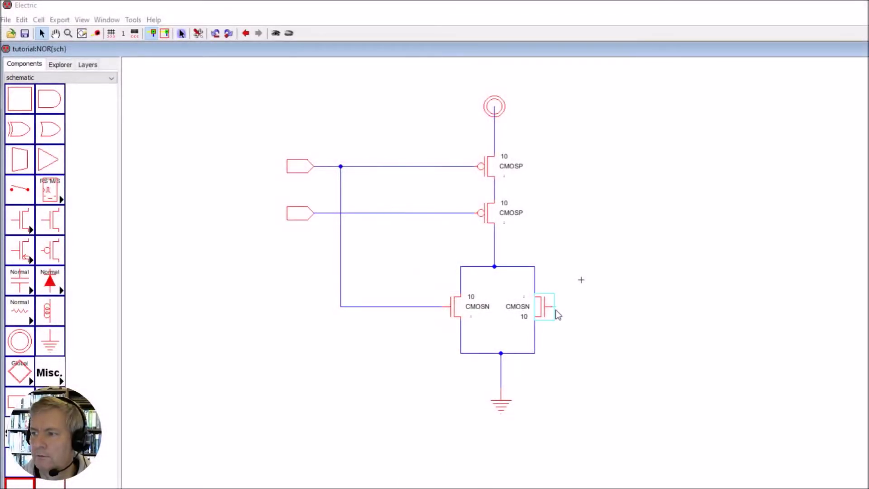
Wire the right nMOS transistor's gate up and across to the left, joining it to the lower input line.
{"action": "left_click", "coordinate": [556, 309]}
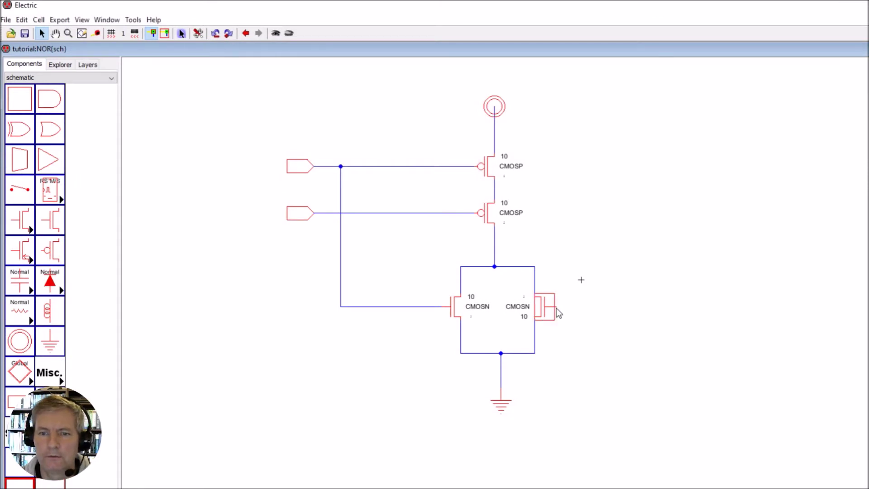
{"action": "left_click", "coordinate": [560, 245]}
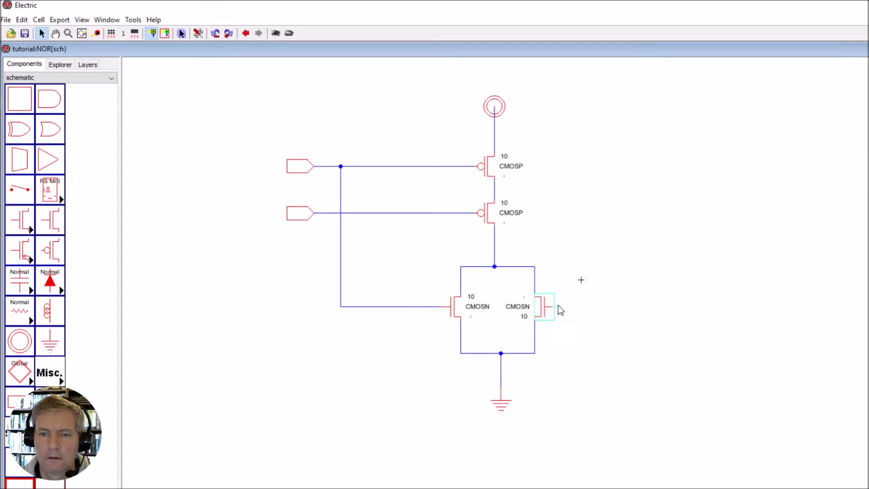
{"action": "right_click", "coordinate": [553, 247]}
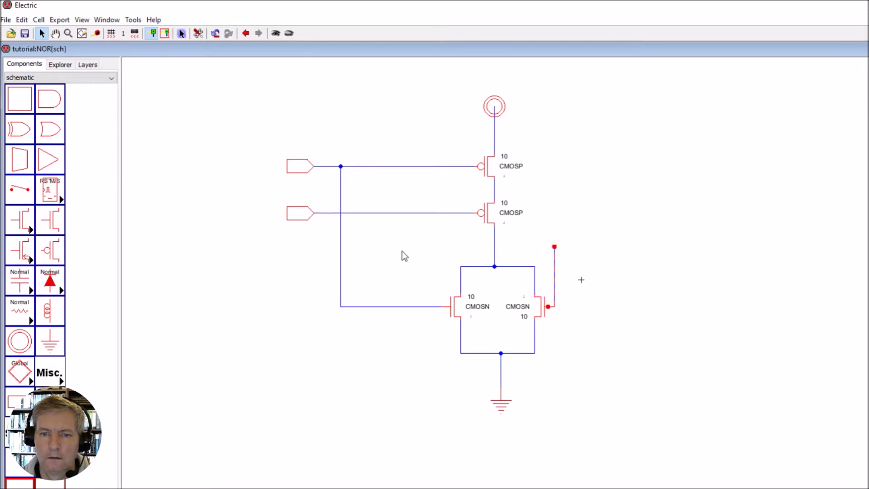
{"action": "right_click", "coordinate": [414, 247]}
{"action": "right_click", "coordinate": [412, 213]}
{"action": "left_click", "coordinate": [656, 234]}
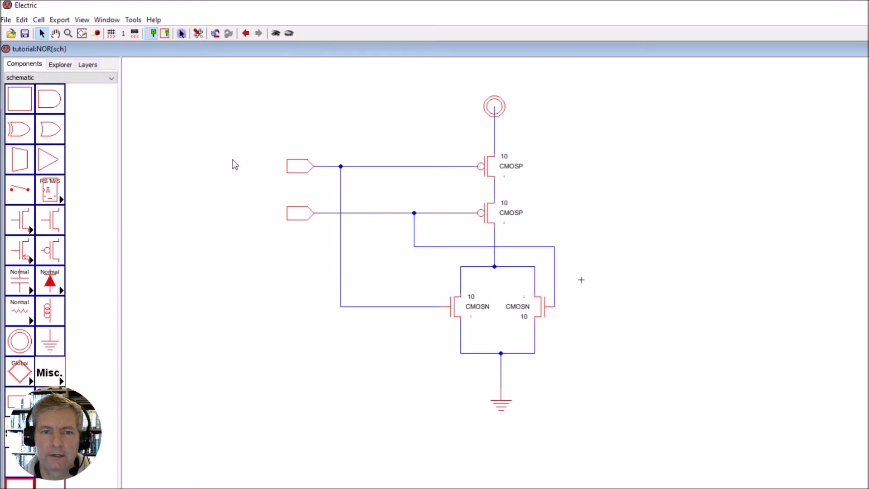
Create an export named A on the upper off-page connector.
{"action": "left_click", "coordinate": [299, 169]}
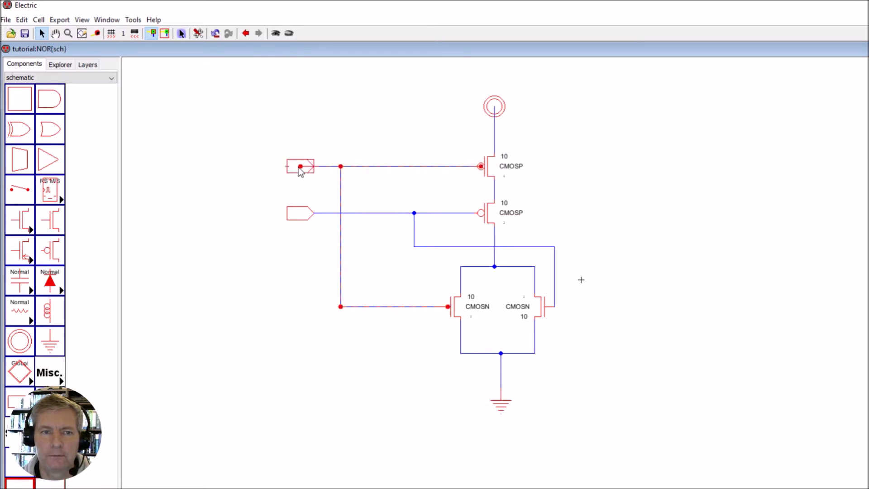
{"action": "left_click", "coordinate": [81, 22]}
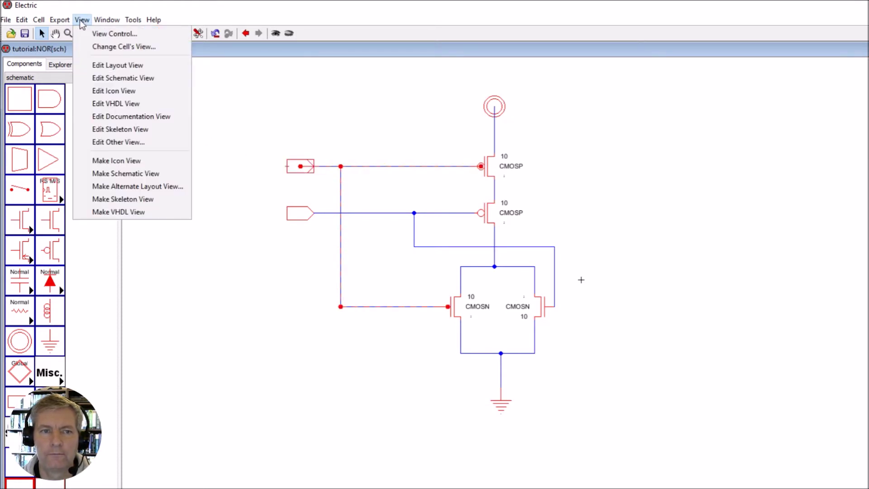
{"action": "mouse_move", "coordinate": [106, 22]}
{"action": "mouse_move", "coordinate": [71, 21]}
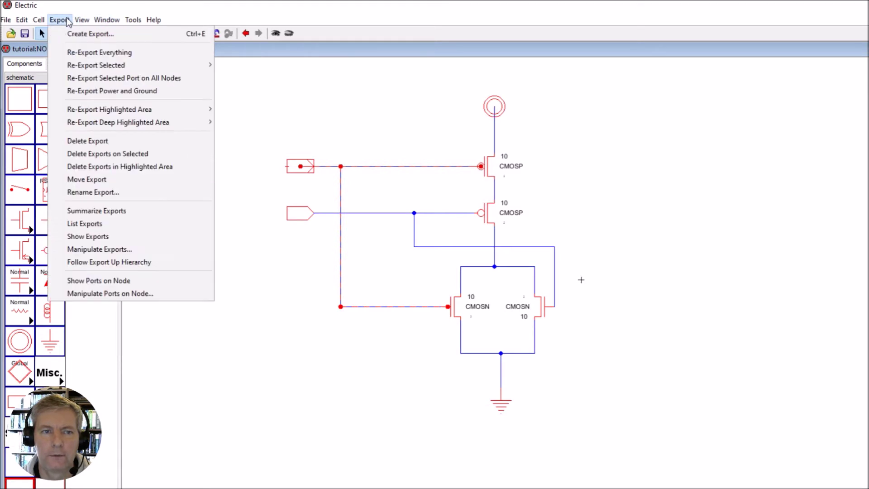
{"action": "left_click", "coordinate": [75, 32]}
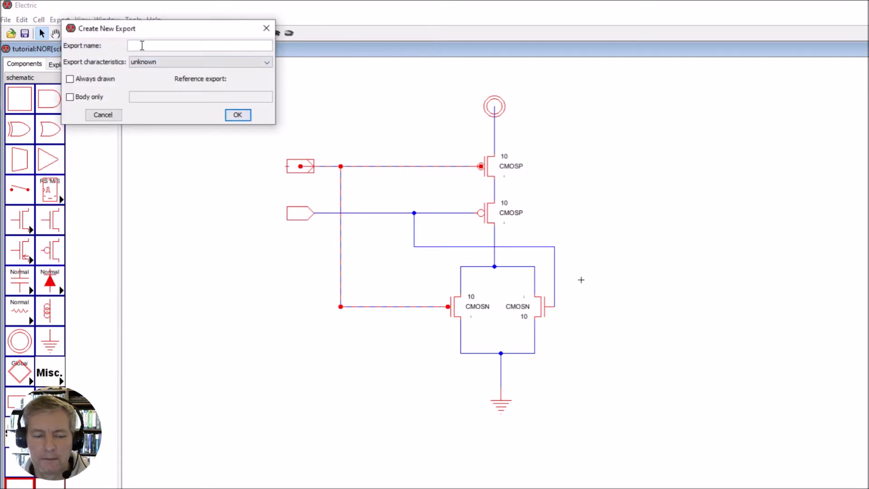
{"action": "type", "text": "A"}
{"action": "left_click", "coordinate": [236, 116]}
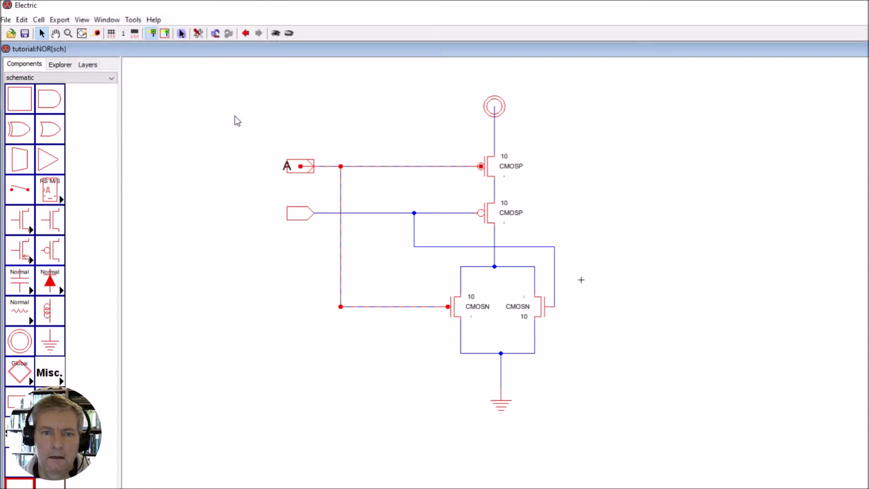
Create an export named B on the lower off-page connector.
{"action": "left_click", "coordinate": [299, 218]}
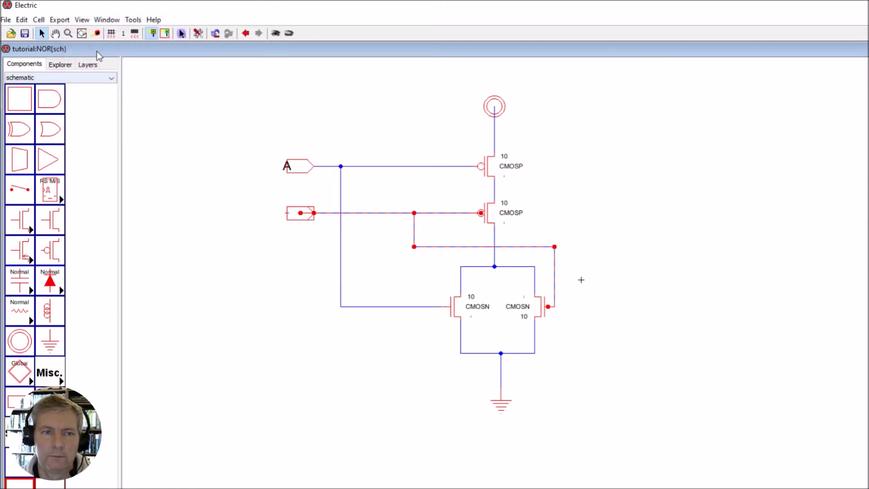
{"action": "left_click", "coordinate": [59, 20]}
{"action": "left_click", "coordinate": [68, 34]}
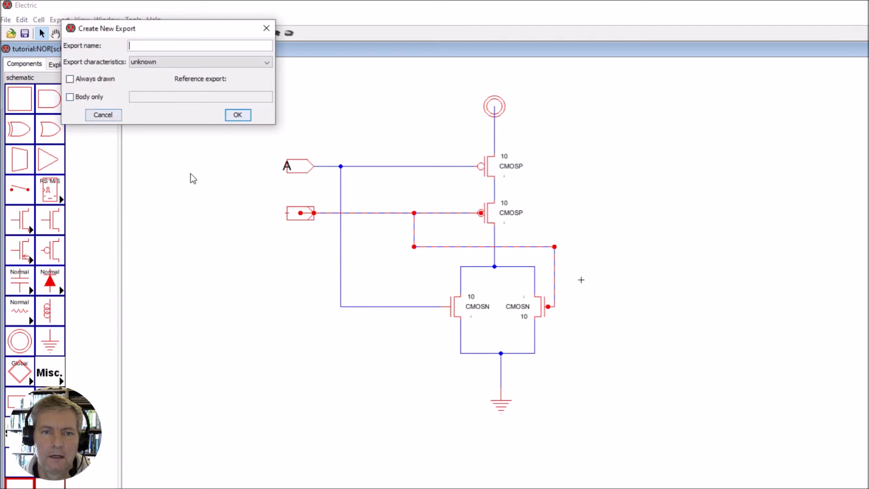
{"action": "type", "text": "B"}
{"action": "left_click", "coordinate": [233, 115]}
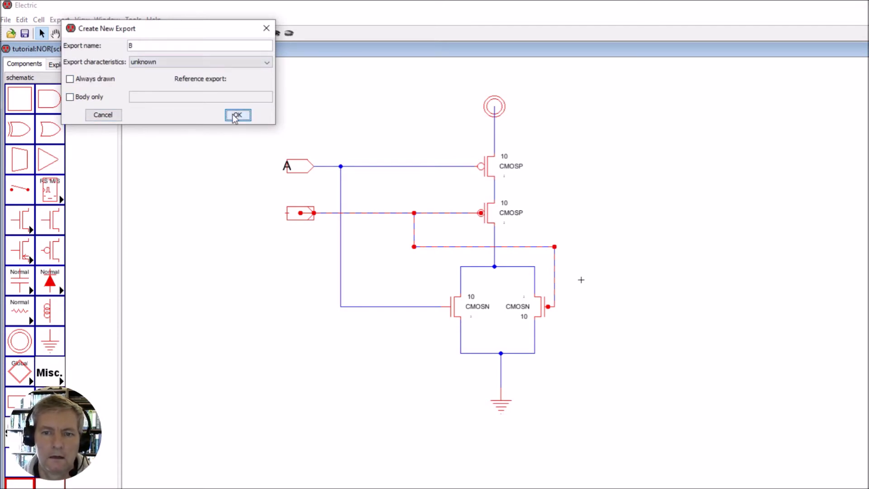
{"action": "left_click", "coordinate": [246, 245]}
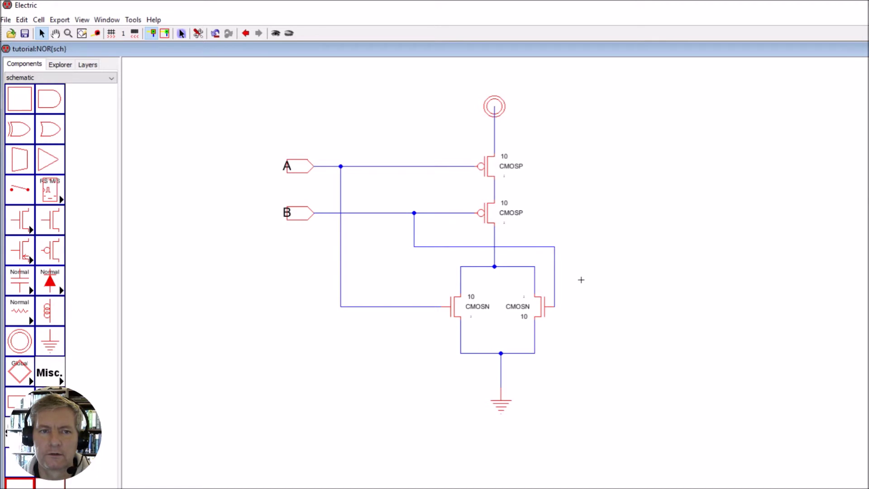
Run a hierarchical design rule check on the NOR schematic and dismiss the result.
{"action": "left_click", "coordinate": [133, 20]}
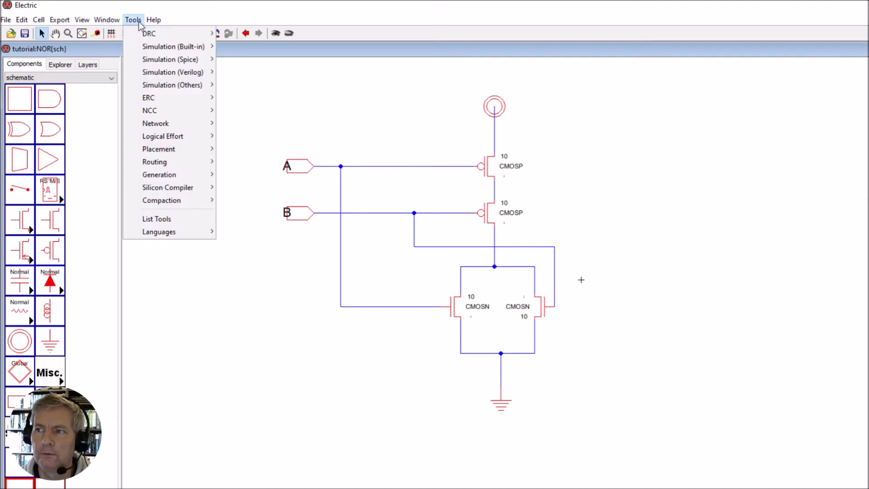
{"action": "mouse_move", "coordinate": [143, 34]}
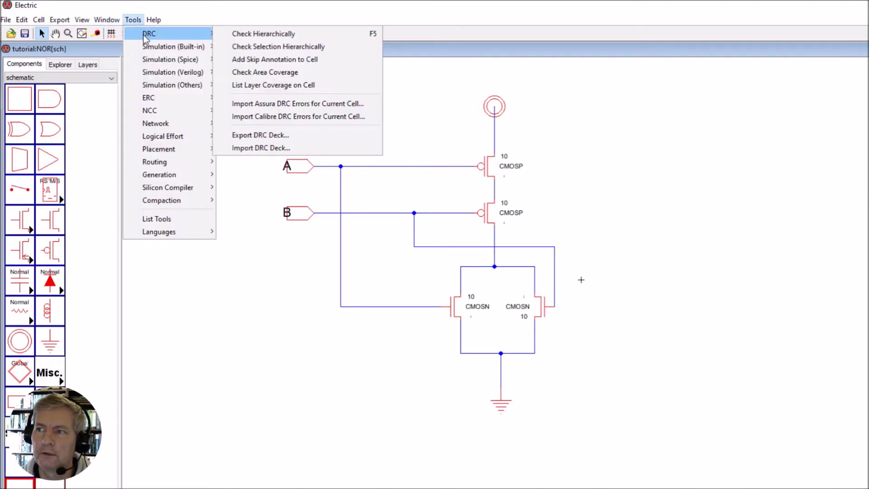
{"action": "left_click", "coordinate": [258, 34]}
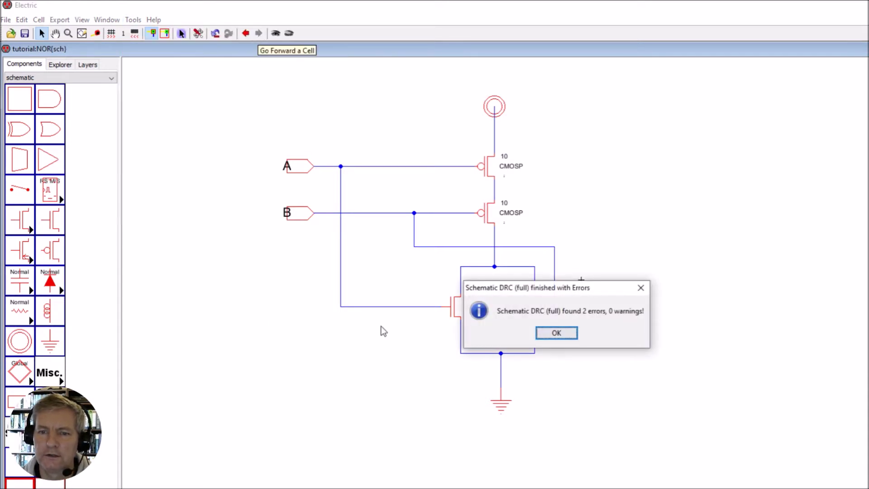
{"action": "left_click", "coordinate": [557, 333]}
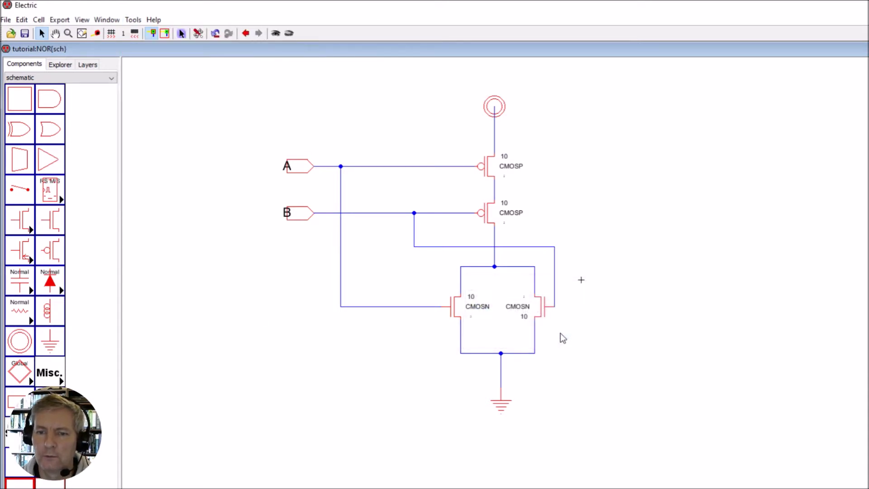
Expand the DRC errors for the NOR cell, highlight the first unnecessary pin, and delete it from the wire just below the power symbol.
{"action": "left_click", "coordinate": [56, 65]}
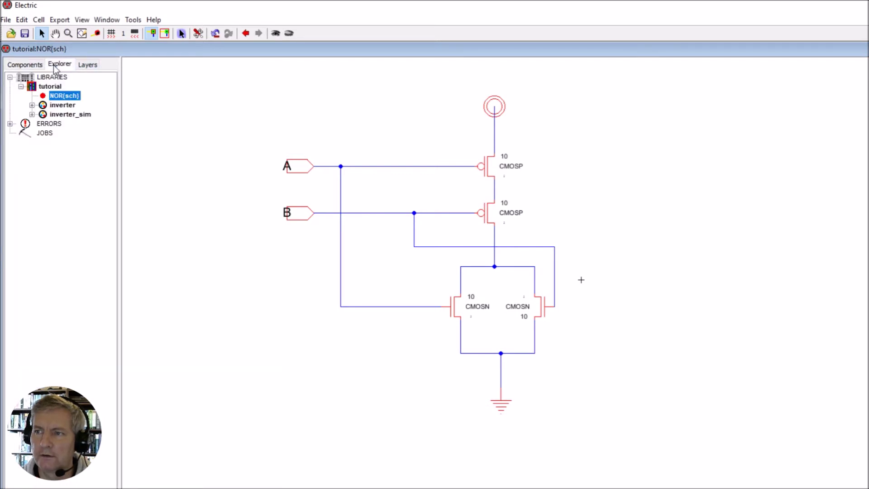
{"action": "left_click", "coordinate": [10, 123]}
{"action": "left_click", "coordinate": [21, 133]}
{"action": "left_click", "coordinate": [31, 142]}
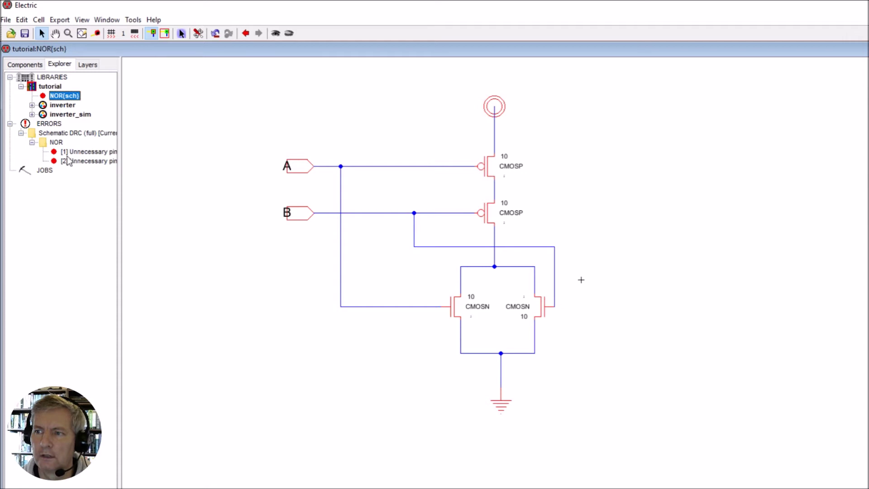
{"action": "left_click", "coordinate": [84, 152]}
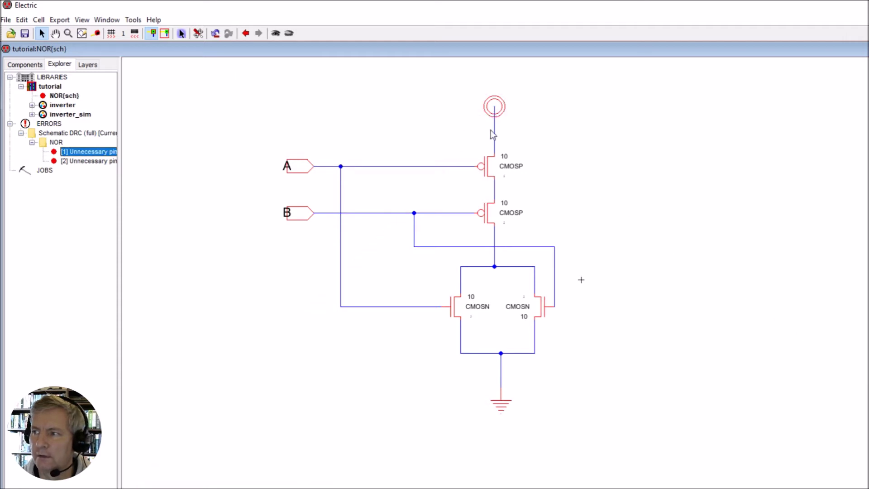
{"action": "left_click", "coordinate": [85, 152]}
{"action": "left_click", "coordinate": [493, 121]}
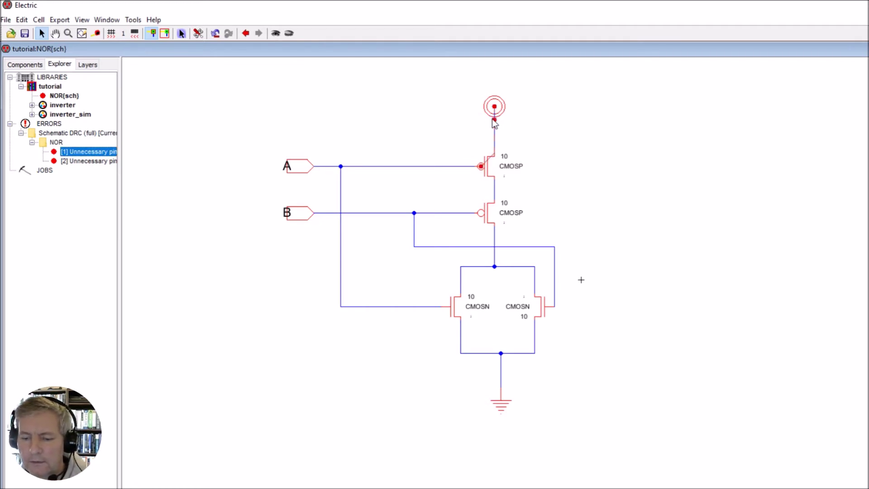
{"action": "key", "text": "Delete"}
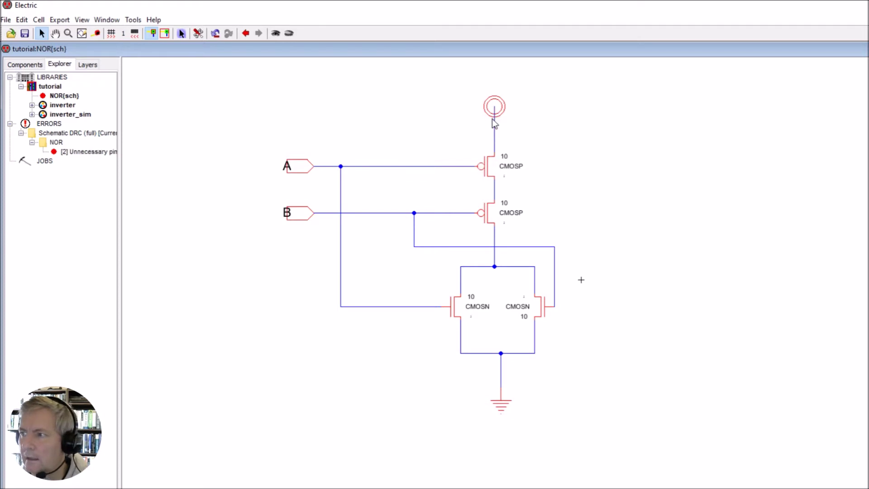
Highlight the second unnecessary pin from the error list and delete it at the tip of off-page connector B.
{"action": "left_click", "coordinate": [77, 152]}
{"action": "left_click", "coordinate": [314, 213]}
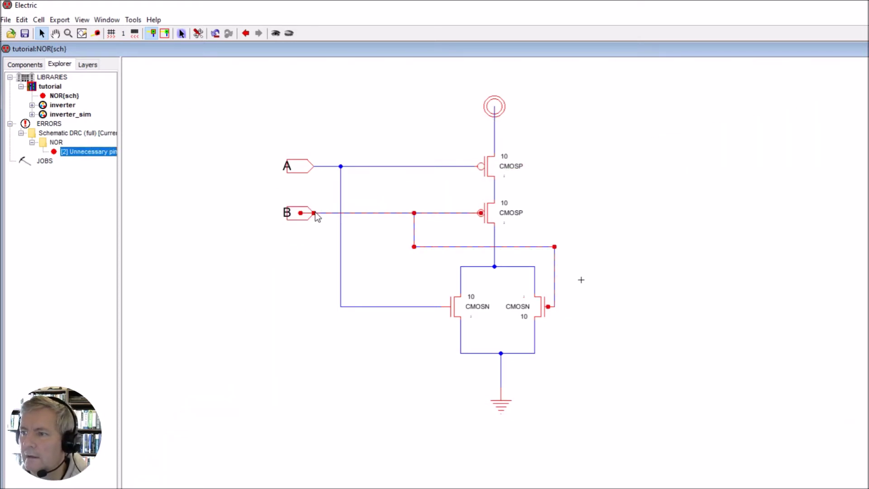
{"action": "key", "text": "Delete"}
Rerun the hierarchical design rule check and read its outcome in the Electric Messages window.
{"action": "left_click", "coordinate": [135, 20]}
{"action": "mouse_move", "coordinate": [151, 31]}
{"action": "left_click", "coordinate": [258, 35]}
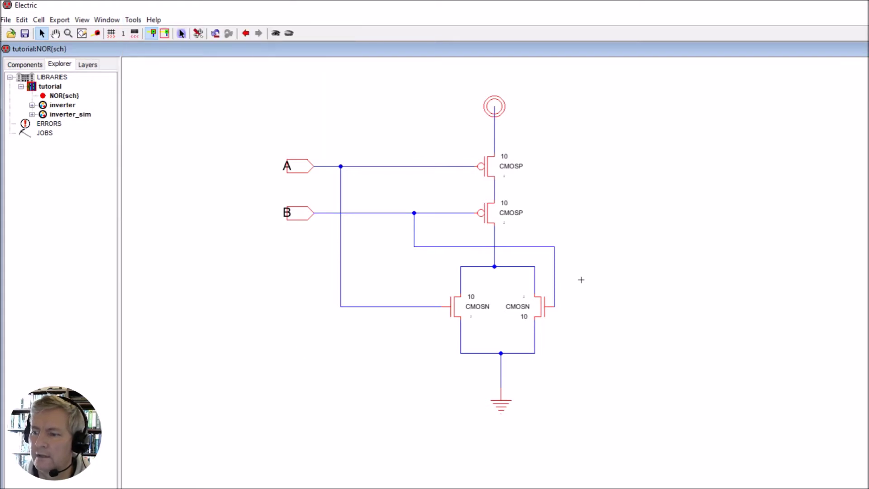
{"action": "left_click_drag", "start_coordinate": [356, 450], "coordinate": [361, 310]}
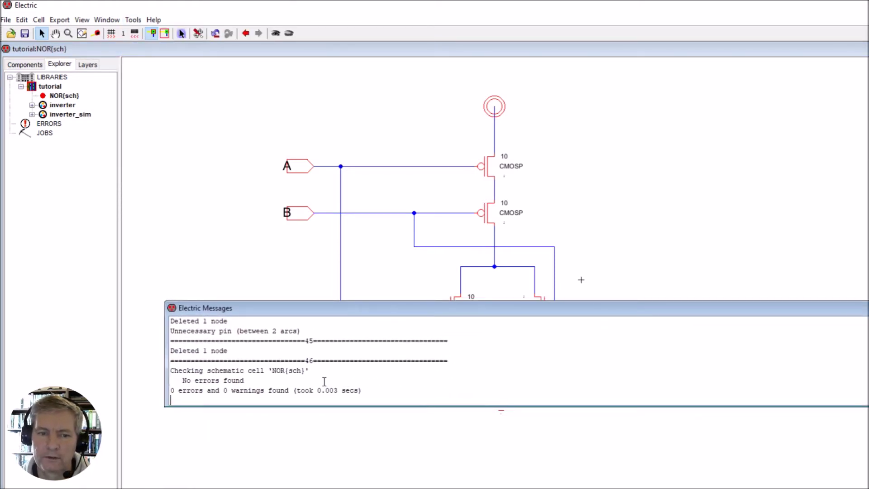
{"action": "left_click_drag", "start_coordinate": [522, 308], "coordinate": [480, 488]}
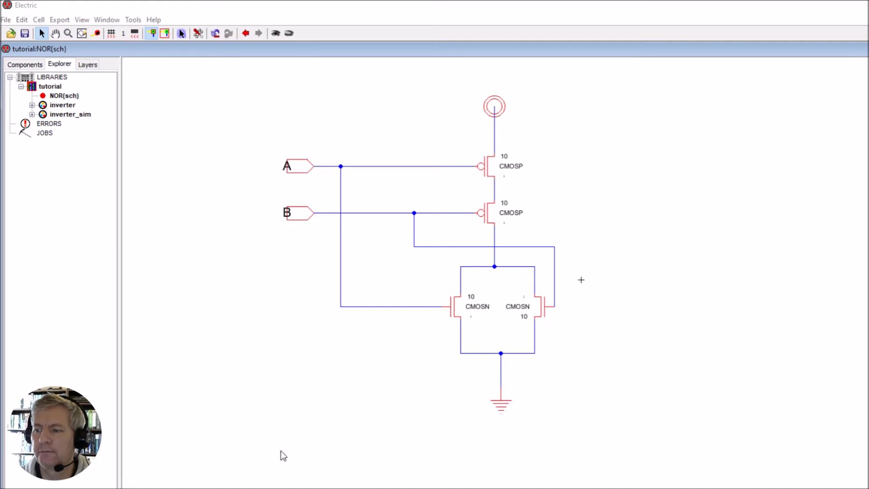
Switch to File Explorer, open the NOR text file in the electric folder, copy all its SPICE lines, and return to the schematic.
{"action": "key", "text": "alt+Tab"}
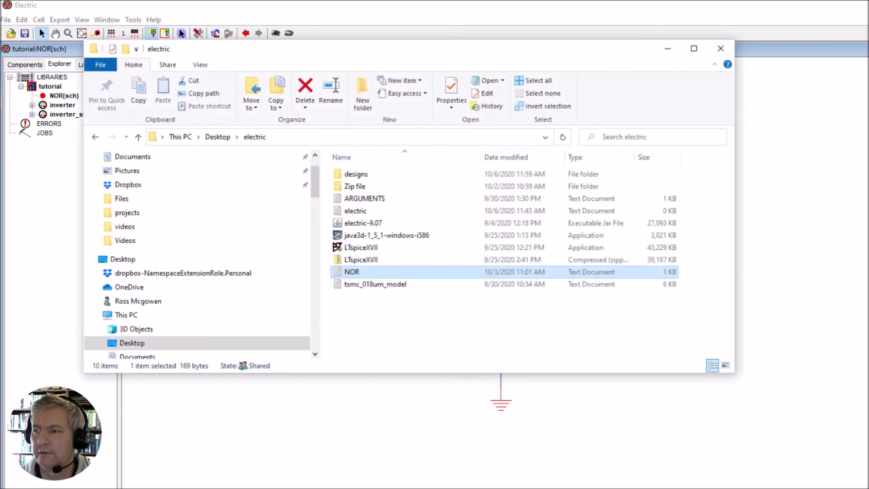
{"action": "double_click", "coordinate": [352, 272]}
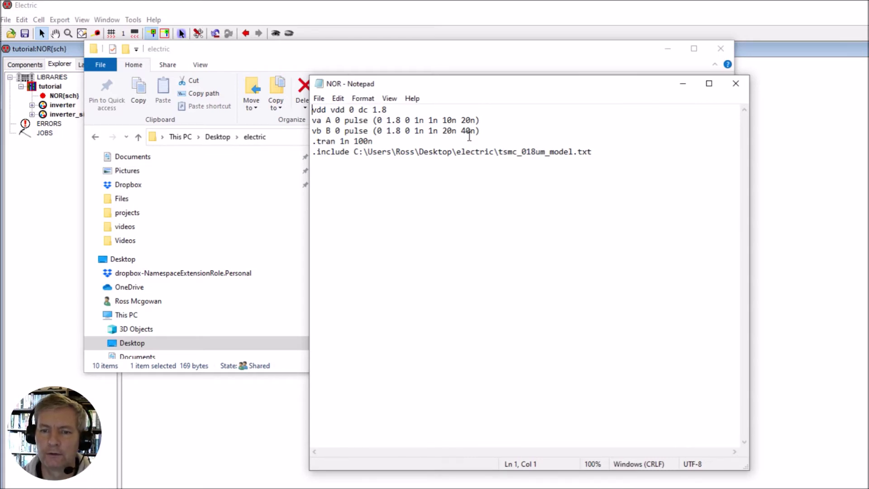
{"action": "left_click_drag", "start_coordinate": [601, 151], "coordinate": [312, 104]}
{"action": "key", "text": "ctrl+c"}
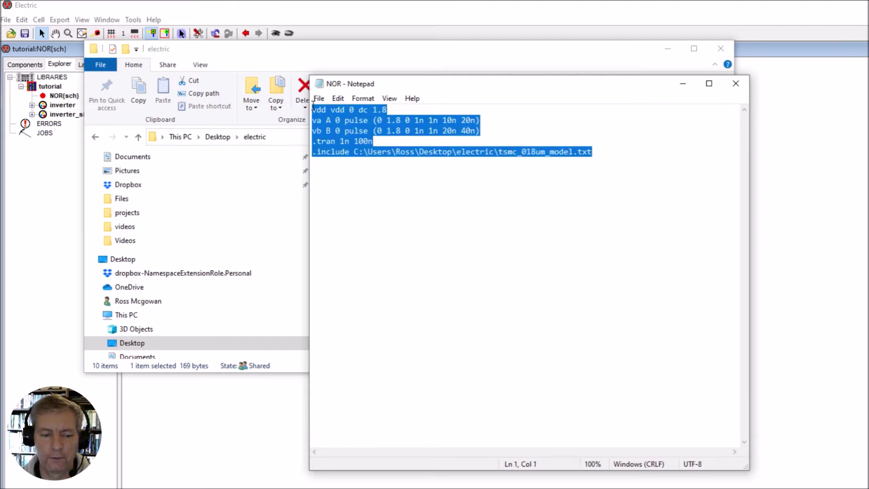
{"action": "left_click", "coordinate": [682, 84]}
{"action": "left_click", "coordinate": [668, 48]}
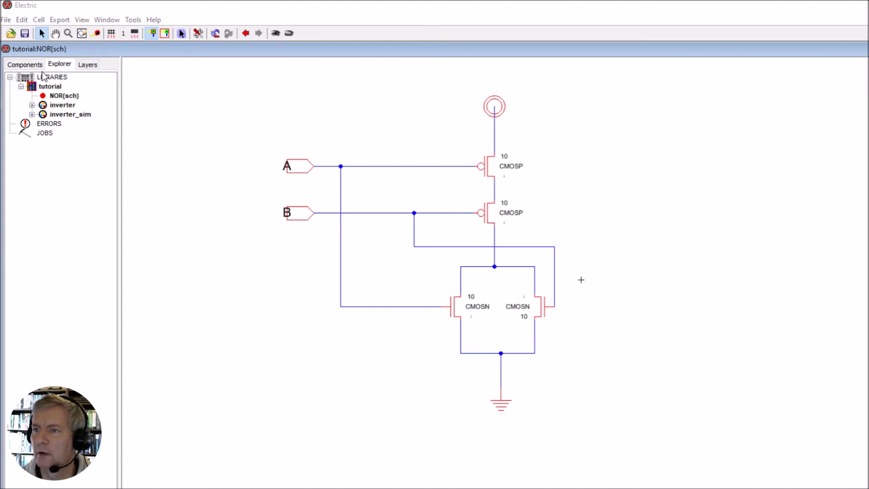
Place a Spice Code text object in the empty area beside the upper pMOS transistor.
{"action": "left_click", "coordinate": [30, 64]}
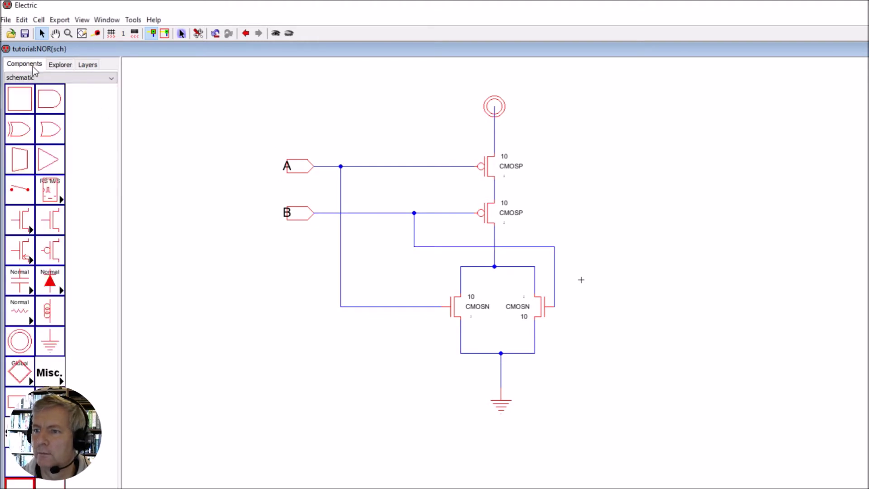
{"action": "left_click", "coordinate": [55, 381]}
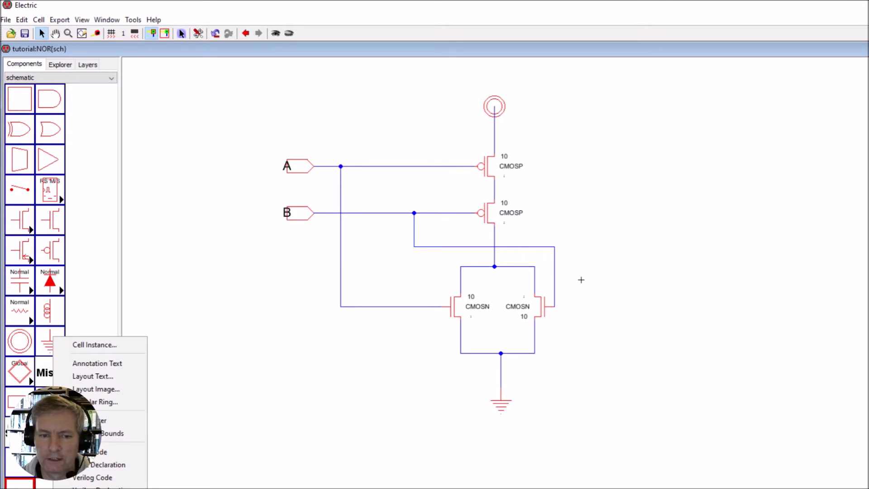
{"action": "key", "text": "alt+Tab"}
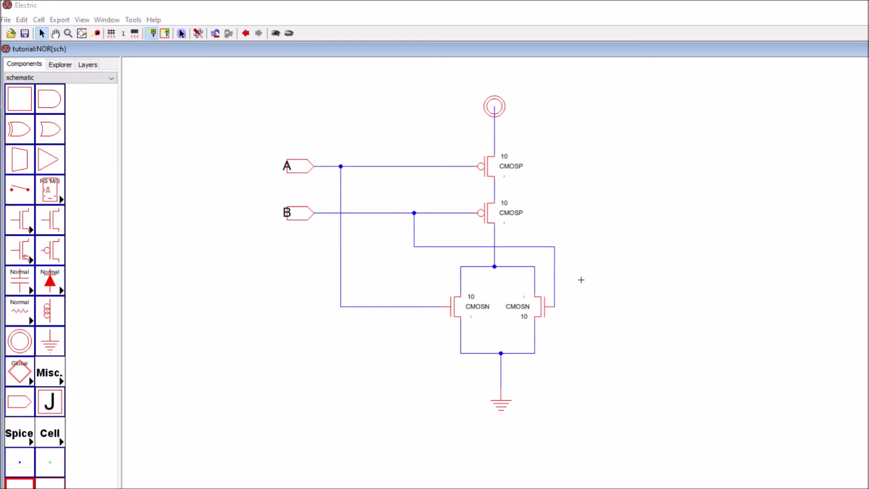
{"action": "left_click", "coordinate": [58, 375]}
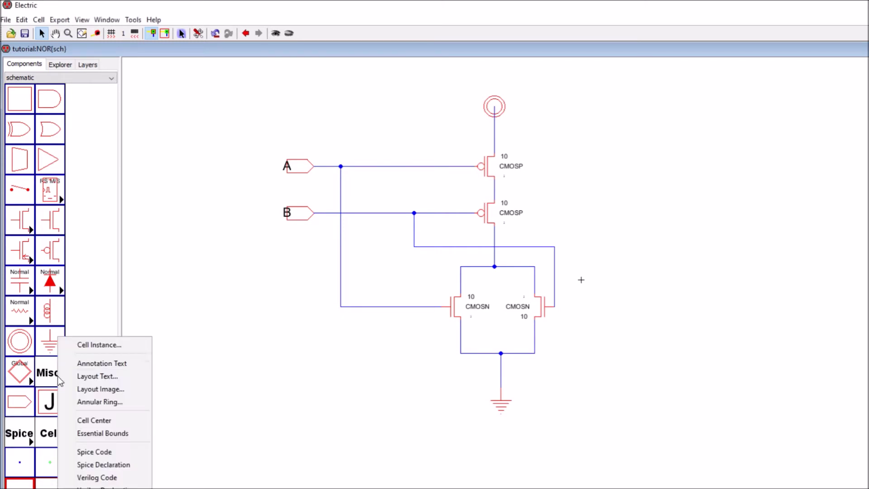
{"action": "left_click", "coordinate": [99, 452]}
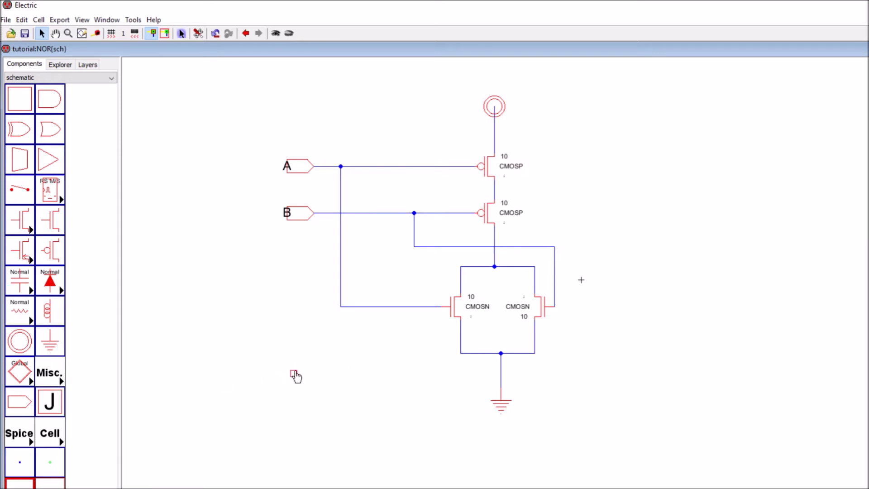
{"action": "left_click", "coordinate": [602, 175]}
Make the SPICE code multi-line, replace its placeholder with the copied NOR lines, and set the text size to 2 units.
{"action": "double_click", "coordinate": [606, 177]}
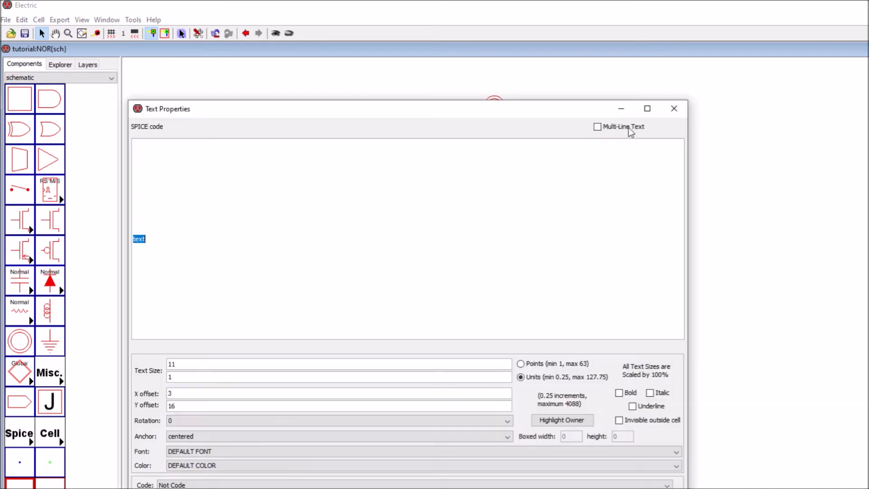
{"action": "left_click", "coordinate": [597, 127]}
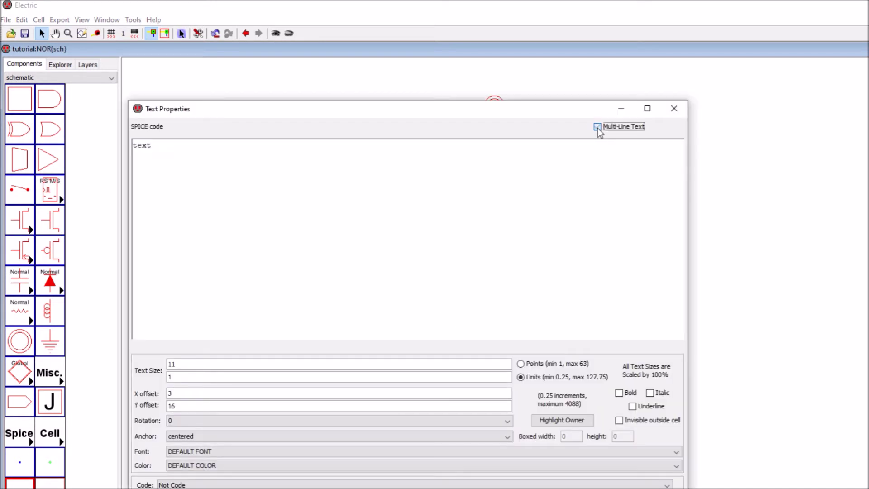
{"action": "left_click_drag", "start_coordinate": [176, 145], "coordinate": [109, 150]}
{"action": "key", "text": "ctrl+v"}
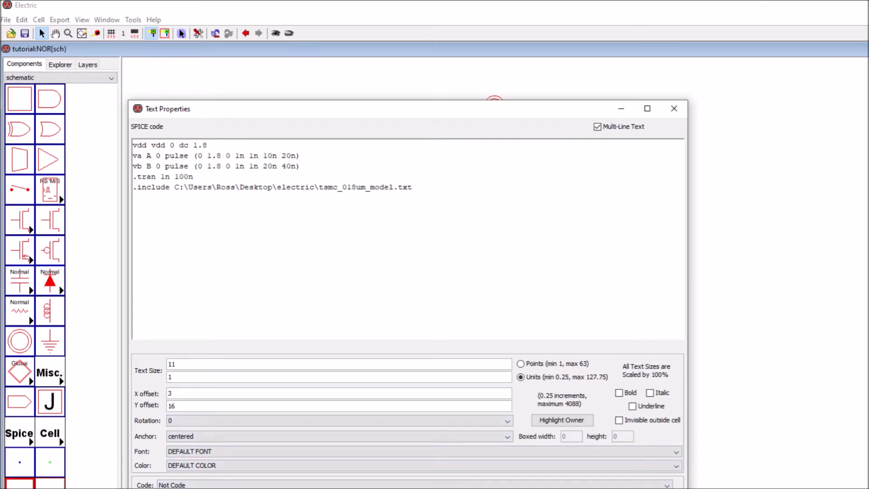
{"action": "left_click_drag", "start_coordinate": [179, 377], "coordinate": [157, 378]}
{"action": "type", "text": "2"}
{"action": "key", "text": "Return"}
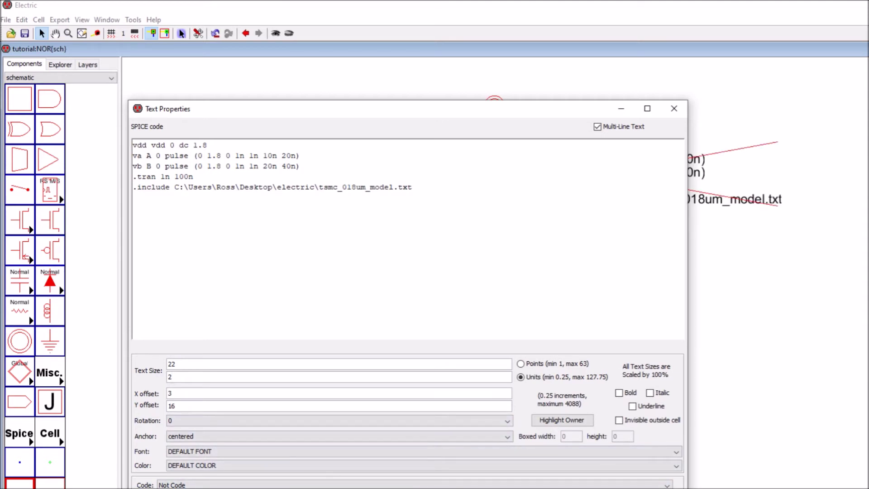
Reposition the SPICE code block to the right of the two pMOS transistors and deselect it.
{"action": "left_click_drag", "start_coordinate": [596, 189], "coordinate": [755, 203]}
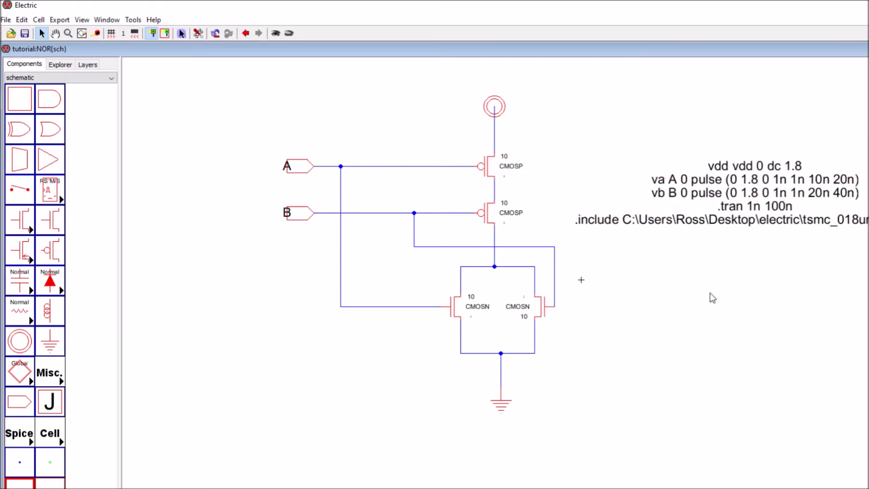
{"action": "left_click_drag", "start_coordinate": [679, 172], "coordinate": [670, 153]}
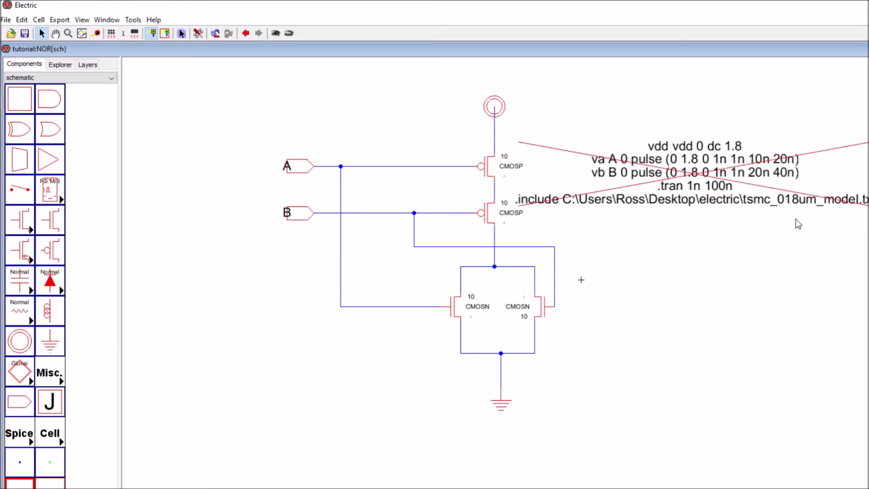
{"action": "left_click", "coordinate": [576, 120]}
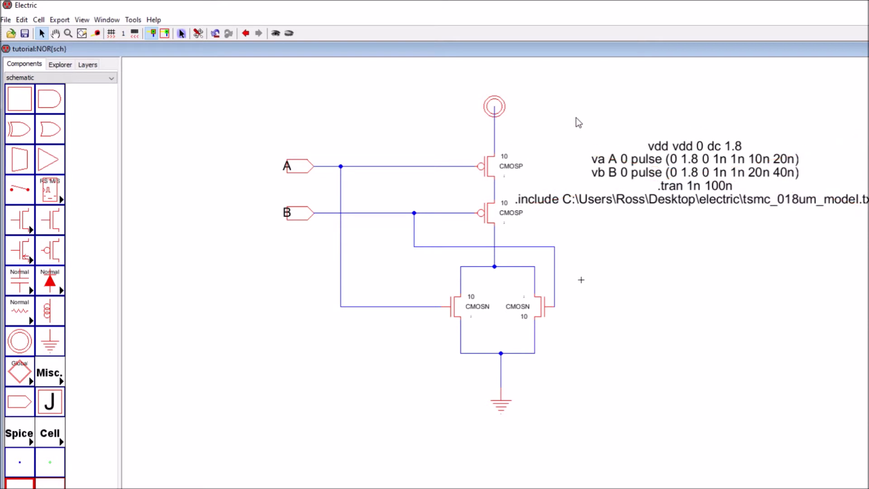
Write the Spice deck for the NOR schematic and run it in LTspice.
{"action": "left_click", "coordinate": [133, 21]}
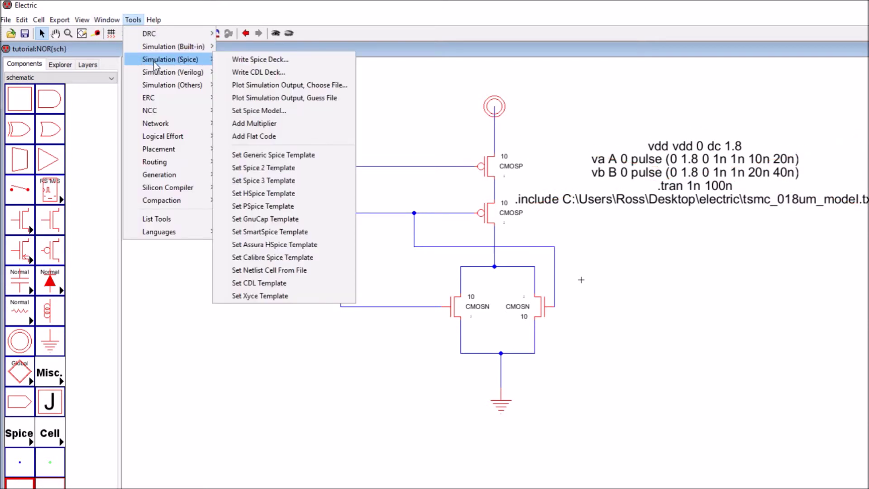
{"action": "mouse_move", "coordinate": [172, 61]}
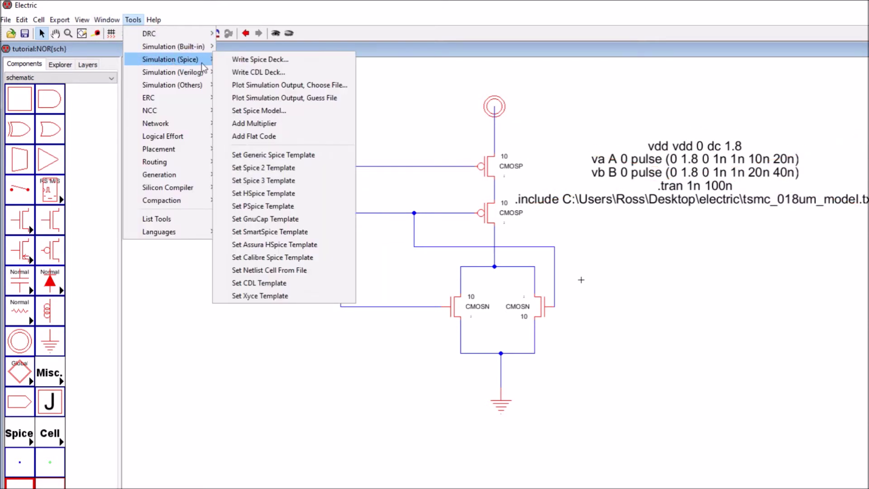
{"action": "left_click", "coordinate": [251, 59]}
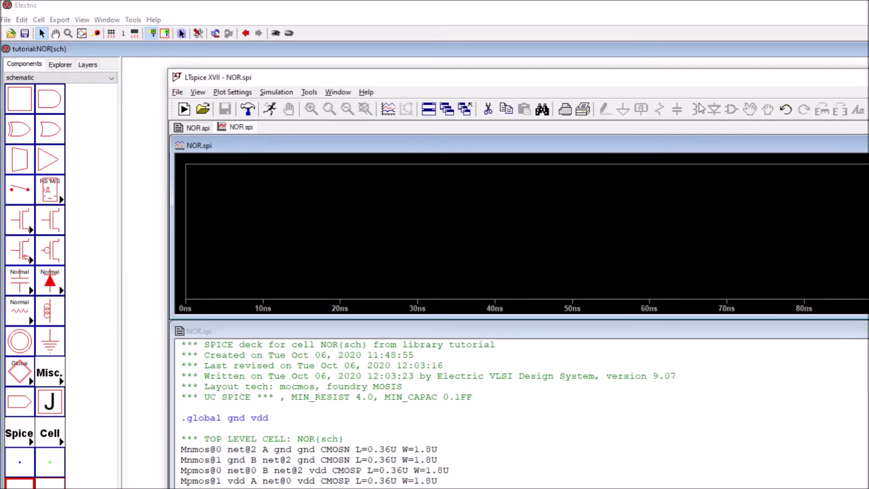
{"action": "left_click_drag", "start_coordinate": [667, 83], "coordinate": [595, 62]}
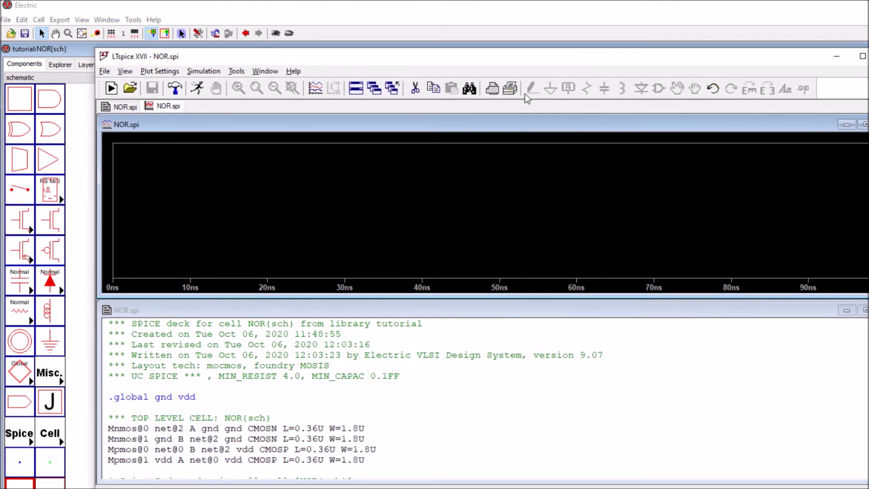
{"action": "left_click", "coordinate": [316, 89]}
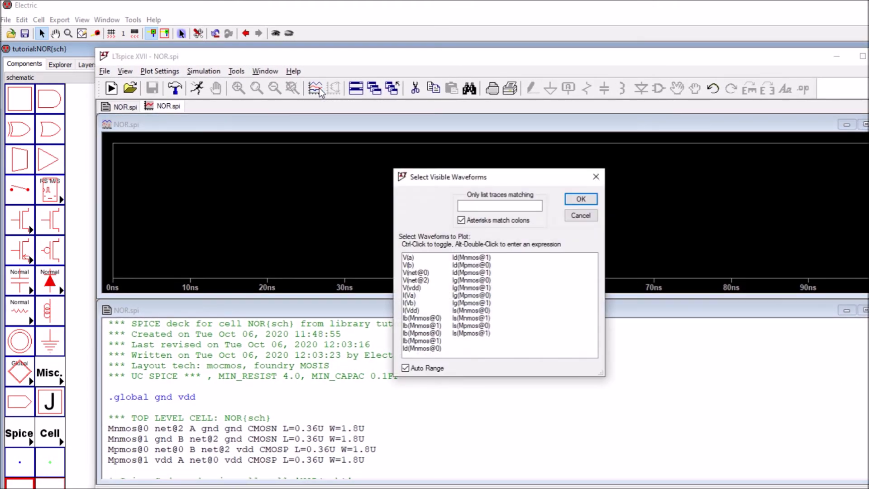
{"action": "left_click", "coordinate": [409, 259]}
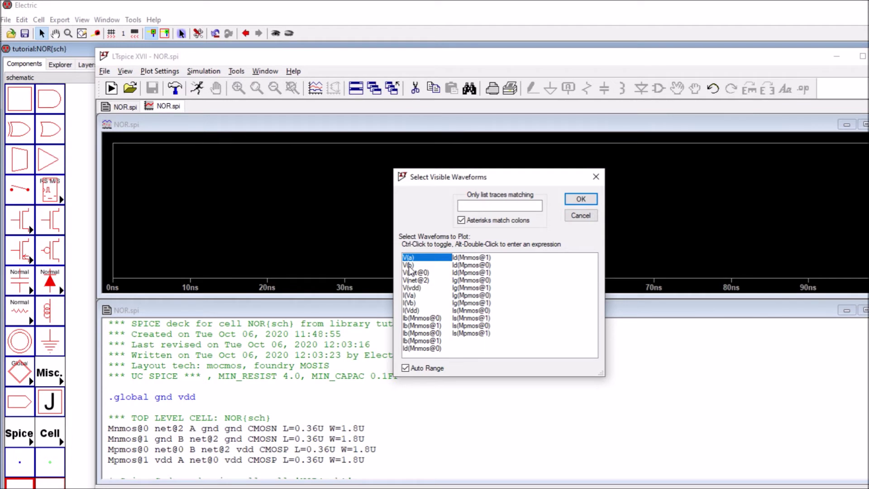
{"action": "left_click", "coordinate": [409, 265], "text": "ctrl"}
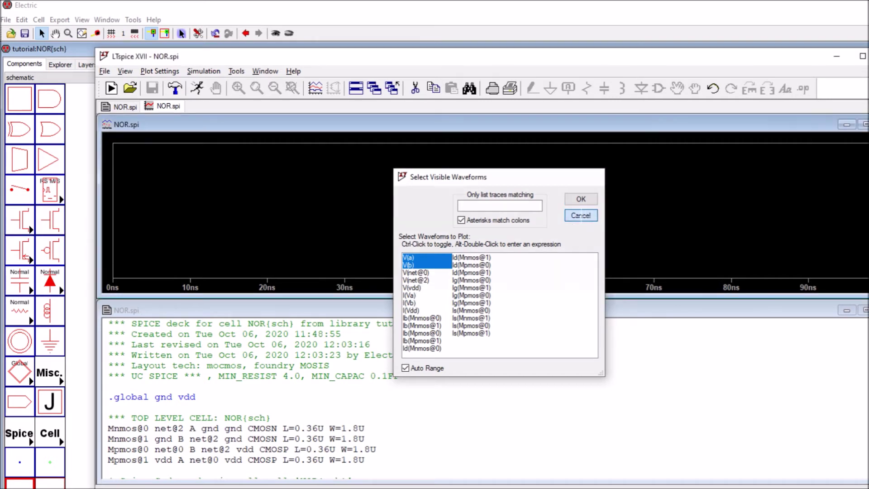
{"action": "left_click", "coordinate": [581, 216]}
Switch back to Electric, extend a wire from the NOR output node past the second nMOS transistor, and connect an off-page node to its end.
{"action": "key", "text": "alt+Tab"}
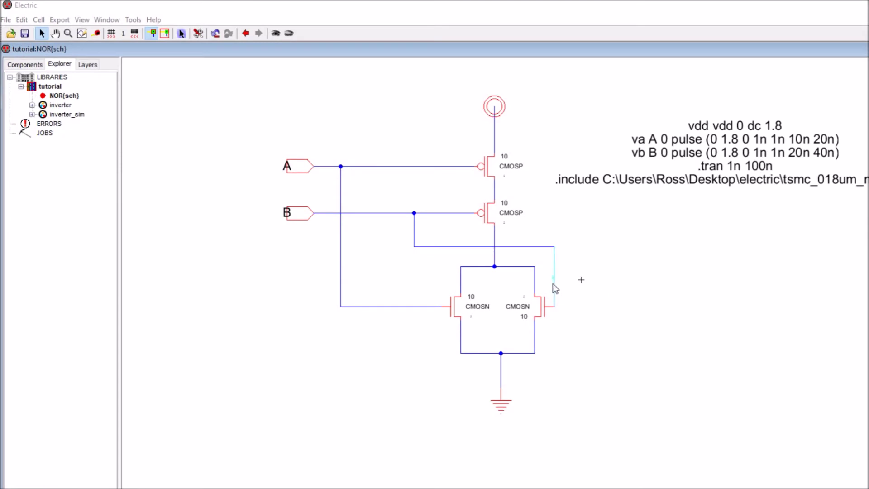
{"action": "left_click", "coordinate": [534, 267]}
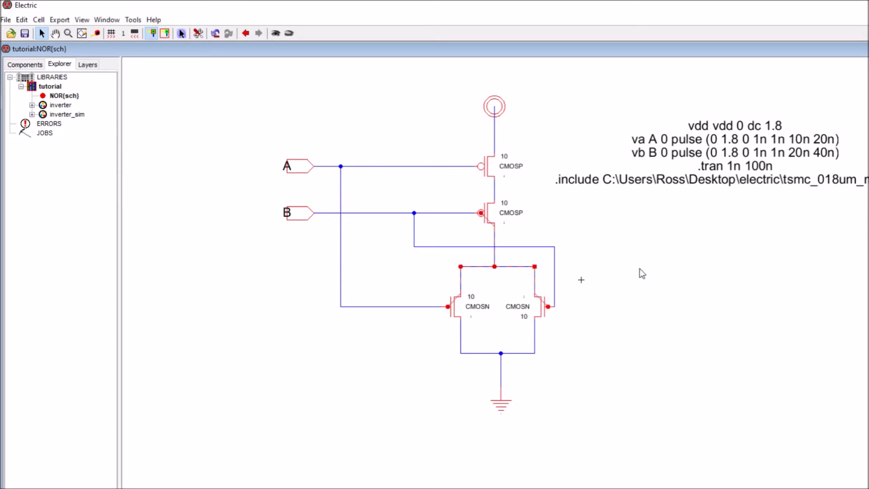
{"action": "right_click", "coordinate": [643, 270]}
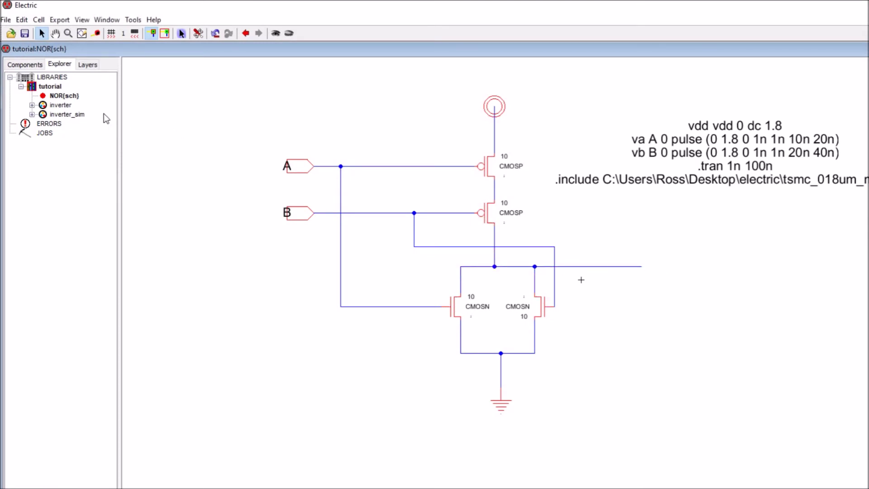
{"action": "left_click", "coordinate": [20, 65]}
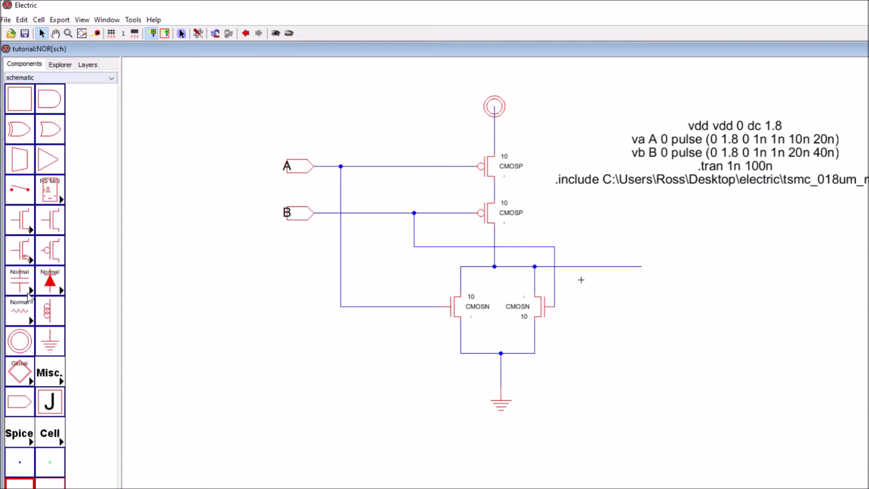
{"action": "left_click", "coordinate": [22, 411]}
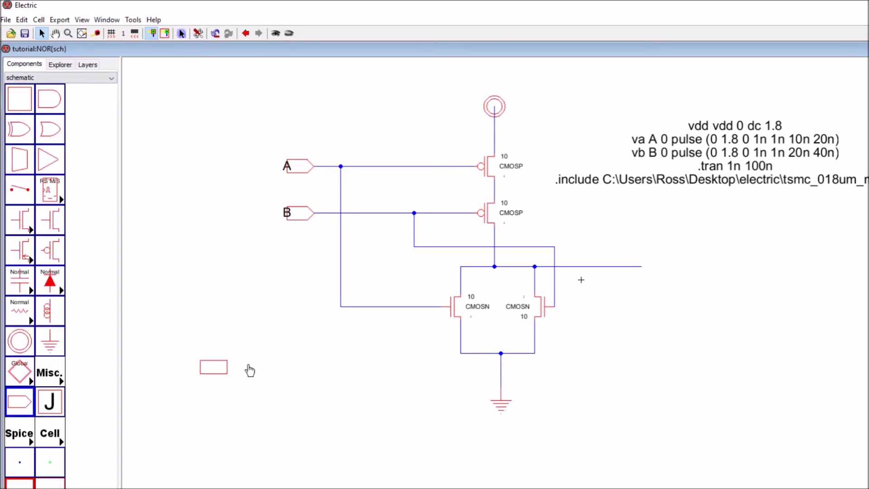
{"action": "left_click", "coordinate": [654, 271]}
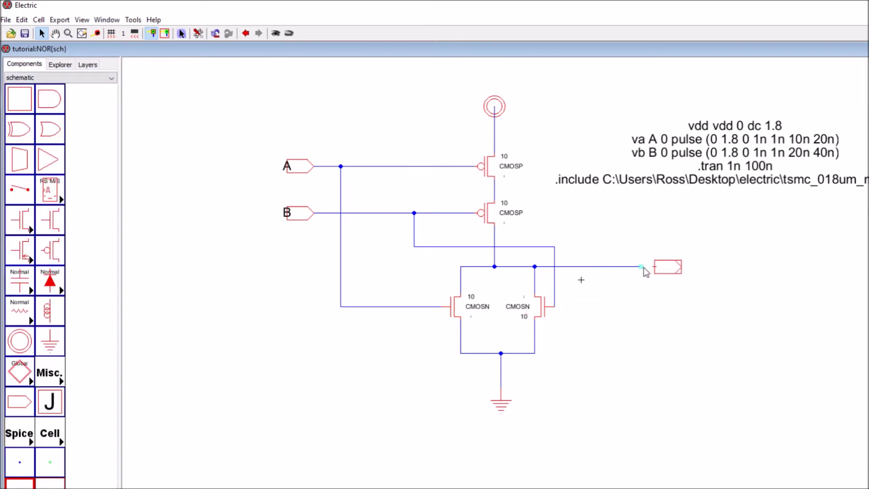
{"action": "left_click", "coordinate": [611, 293]}
Run the design rule check on the NOR schematic and dismiss its report.
{"action": "left_click", "coordinate": [132, 20]}
{"action": "mouse_move", "coordinate": [165, 33]}
{"action": "left_click", "coordinate": [272, 33]}
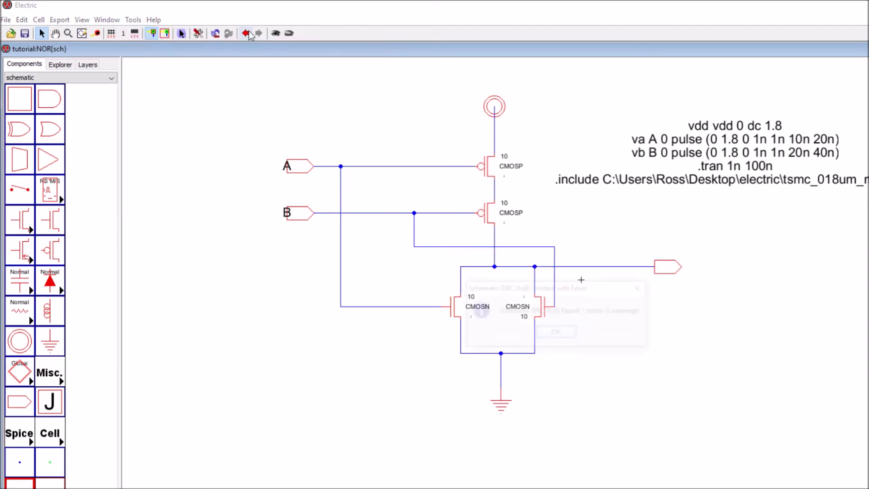
{"action": "left_click", "coordinate": [557, 333]}
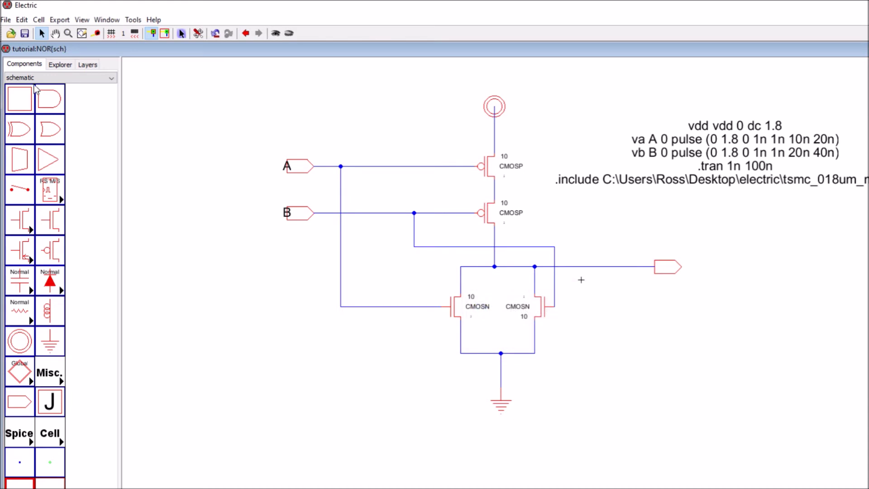
Locate the unnecessary pin listed in the schematic DRC errors and delete it from the output wire.
{"action": "left_click", "coordinate": [67, 65]}
{"action": "left_click", "coordinate": [10, 124]}
{"action": "left_click", "coordinate": [21, 133]}
{"action": "left_click", "coordinate": [32, 143]}
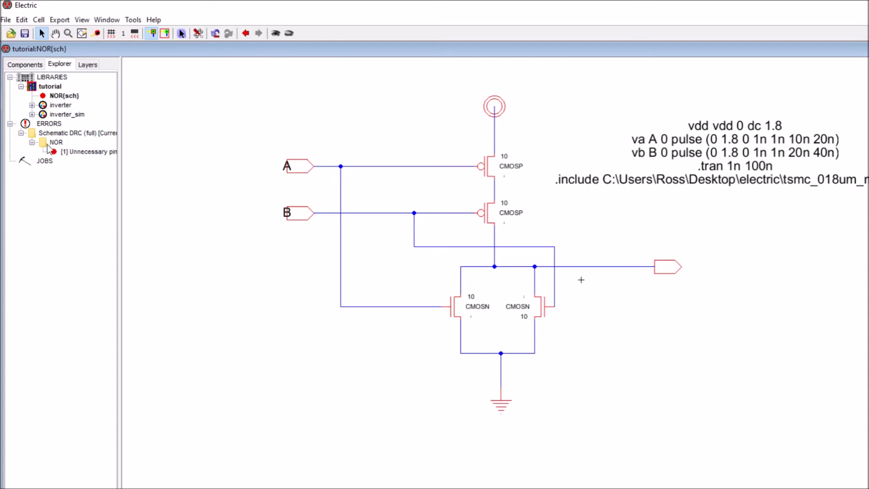
{"action": "left_click", "coordinate": [78, 152]}
{"action": "left_click", "coordinate": [641, 267]}
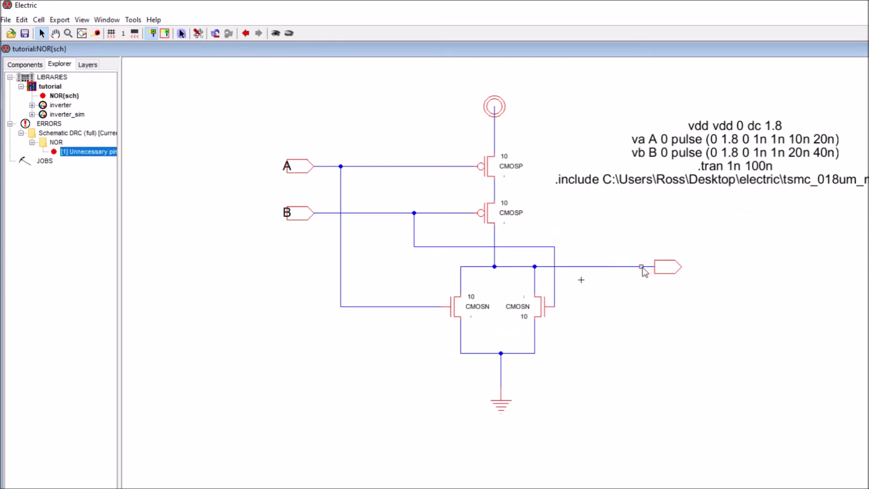
{"action": "key", "text": "Delete"}
Create an export named "out" on the off-page node at the end of the output wire.
{"action": "left_click", "coordinate": [667, 268]}
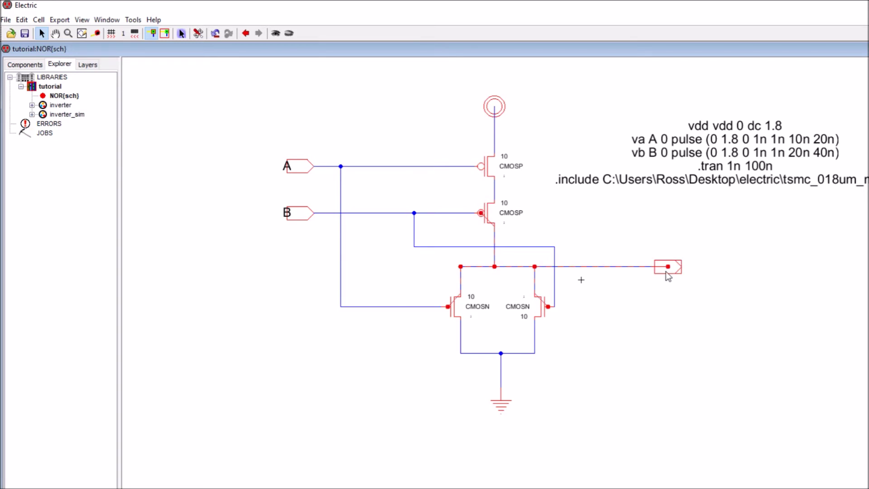
{"action": "left_click", "coordinate": [60, 19]}
{"action": "left_click", "coordinate": [67, 31]}
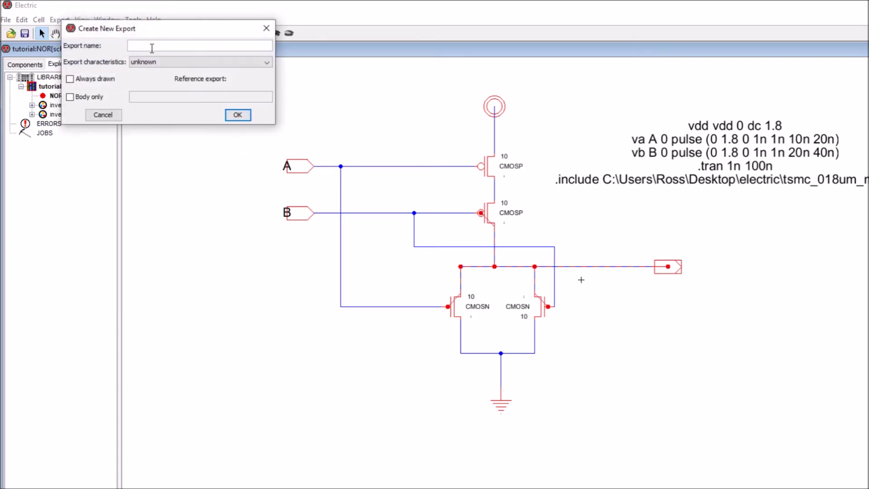
{"action": "type", "text": "ouy"}
{"action": "key", "text": "BackSpace"}
{"action": "type", "text": "t"}
{"action": "left_click", "coordinate": [237, 114]}
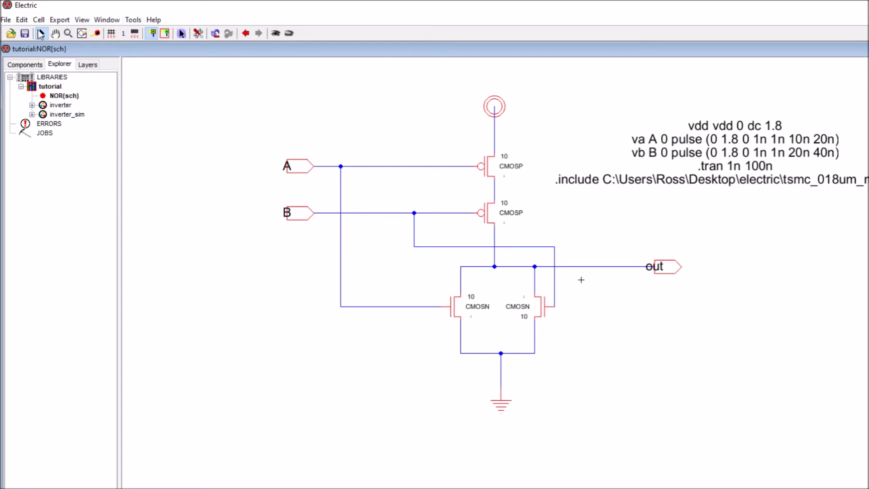
Write a fresh Spice deck for the NOR schematic with the out export and run it in LTspice.
{"action": "left_click", "coordinate": [134, 20]}
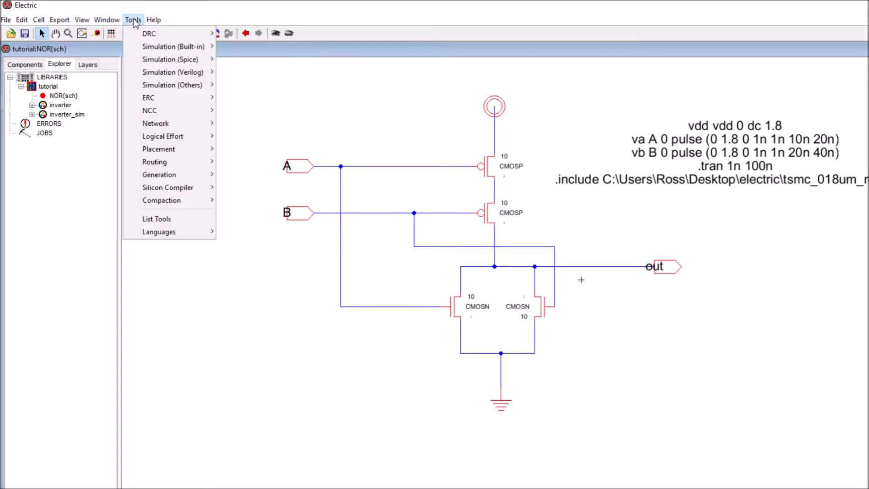
{"action": "mouse_move", "coordinate": [168, 74]}
{"action": "mouse_move", "coordinate": [181, 61]}
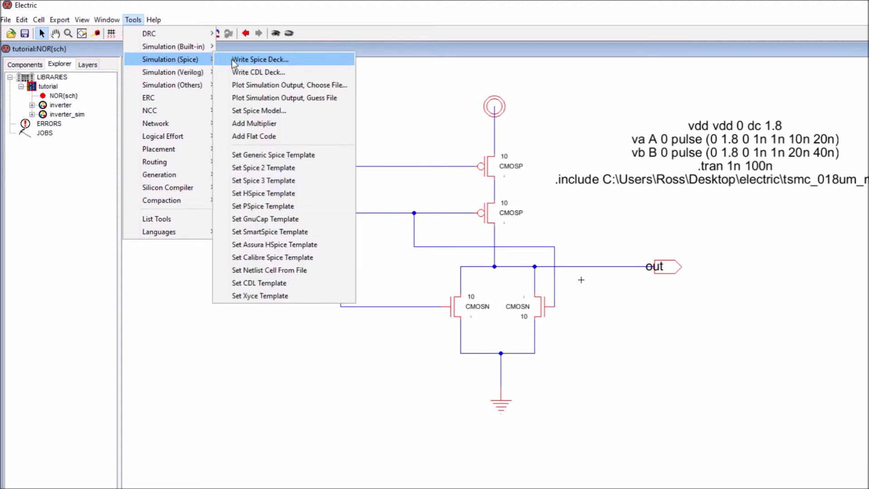
{"action": "left_click", "coordinate": [266, 61]}
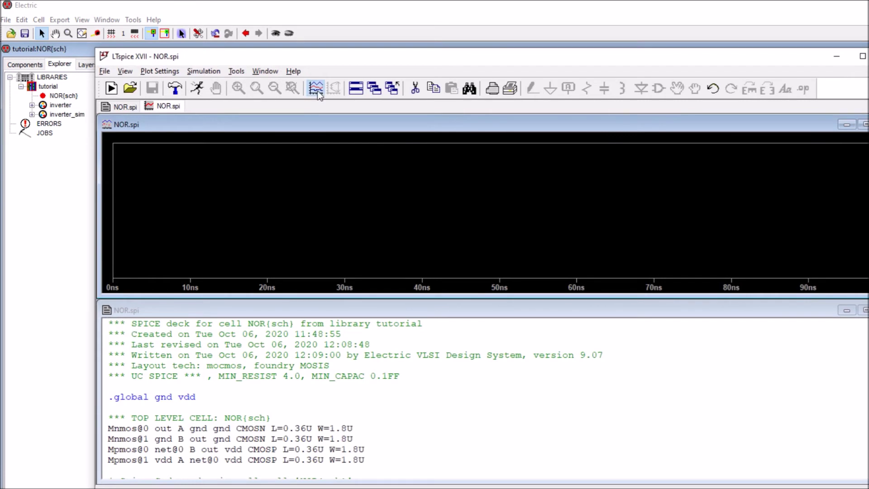
Plot the V(a), V(b) and V(out) waveforms together in LTspice.
{"action": "left_click", "coordinate": [317, 91]}
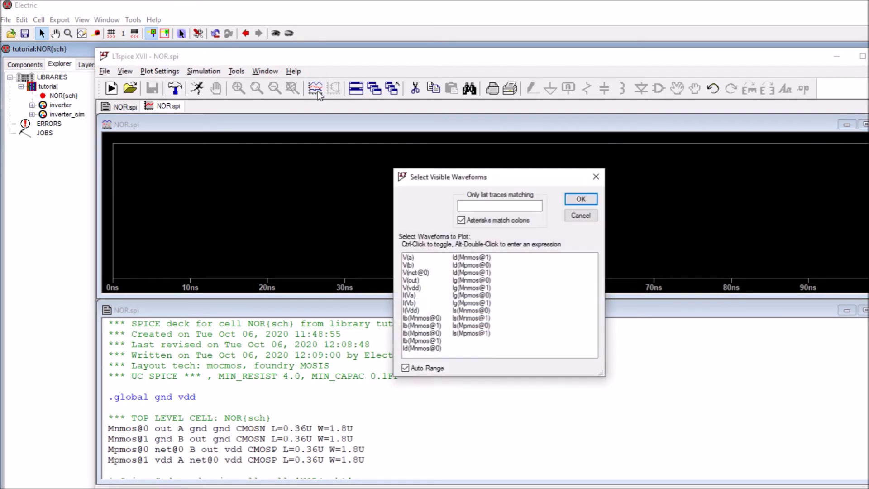
{"action": "left_click", "coordinate": [411, 258]}
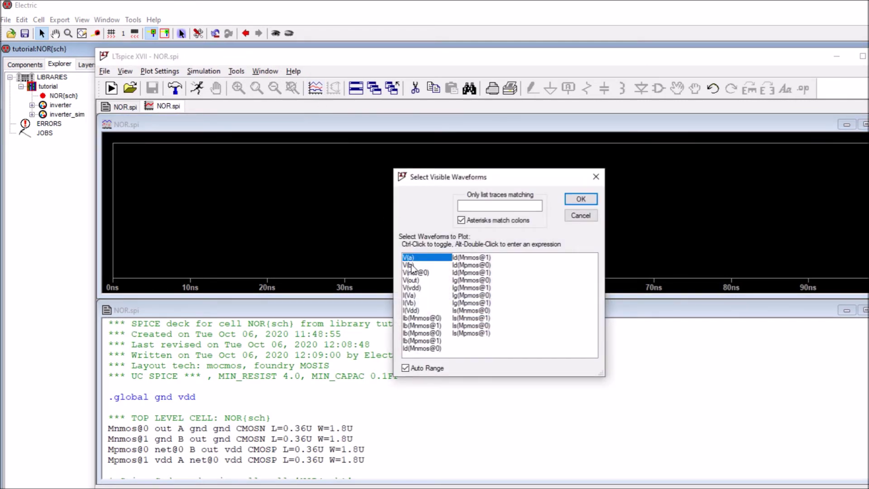
{"action": "left_click", "coordinate": [410, 265], "text": "ctrl"}
{"action": "left_click", "coordinate": [411, 281], "text": "ctrl"}
{"action": "left_click", "coordinate": [578, 200]}
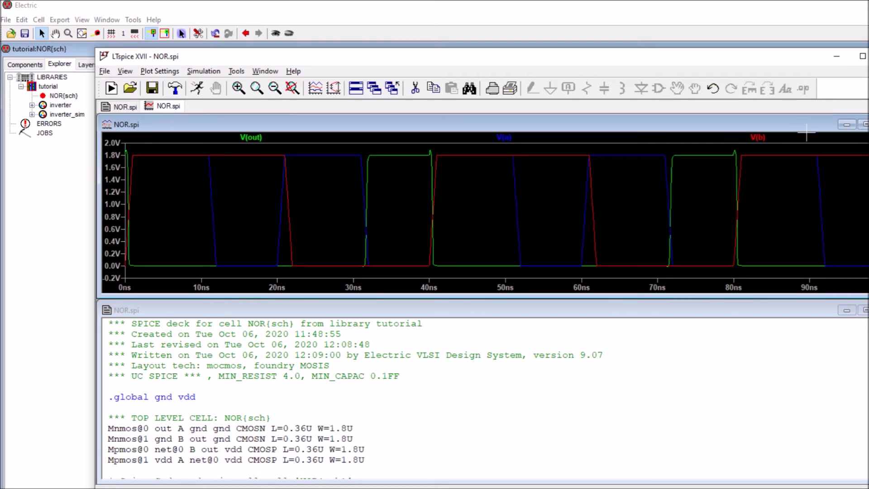
Add two plot panes, moving V(a) to the upper one and V(b) to the middle one so each trace is separate.
{"action": "right_click", "coordinate": [470, 200]}
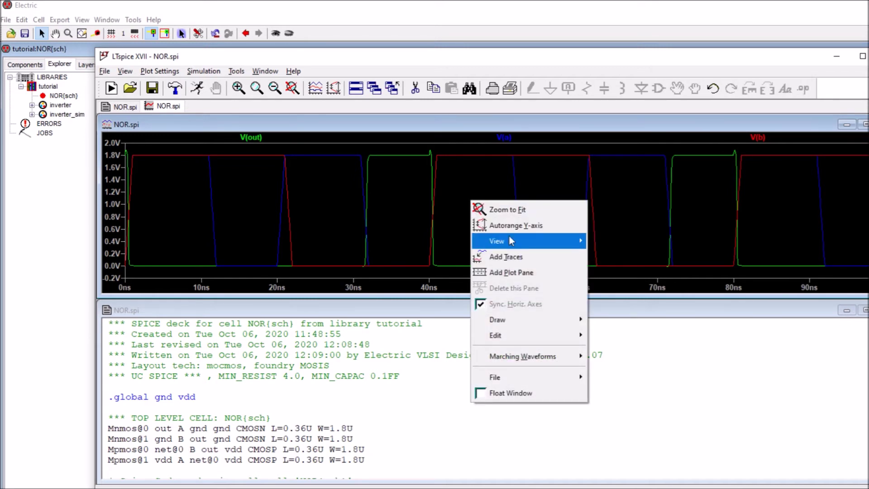
{"action": "left_click", "coordinate": [494, 273]}
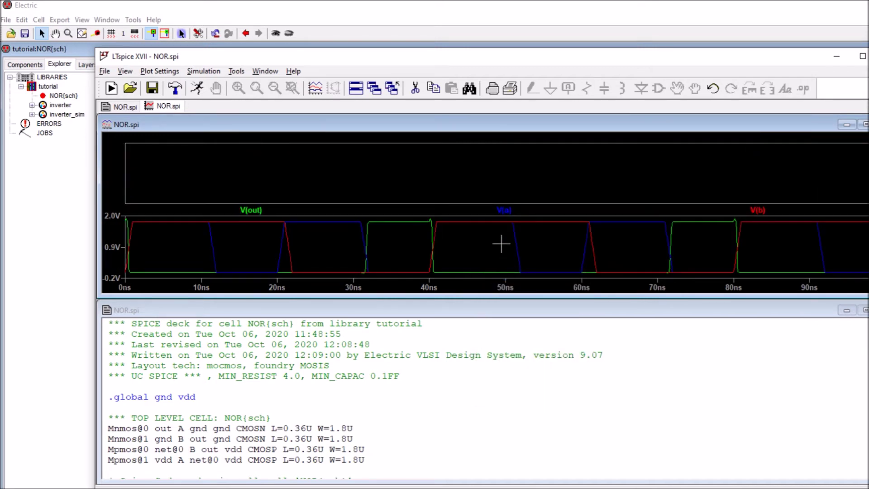
{"action": "right_click", "coordinate": [500, 188]}
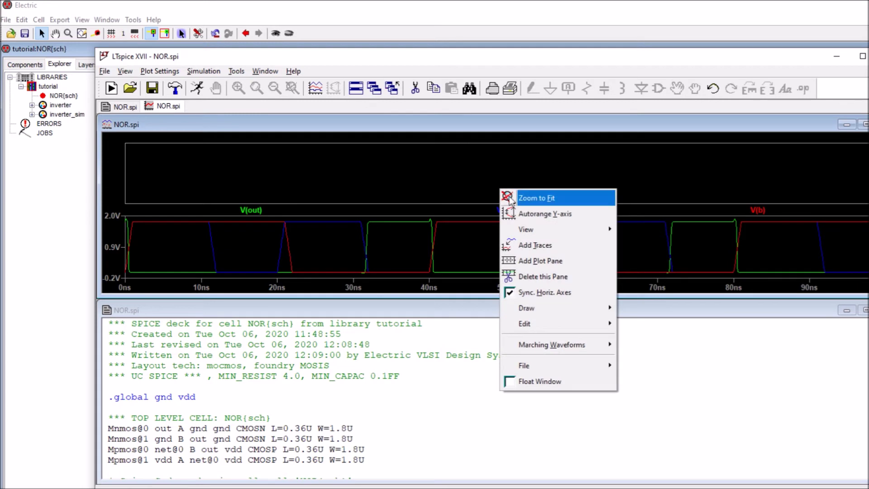
{"action": "left_click", "coordinate": [536, 262]}
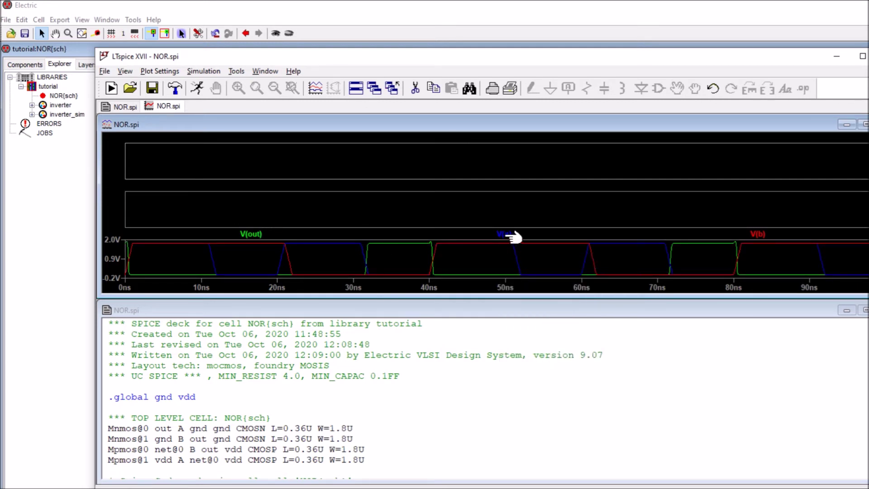
{"action": "left_click_drag", "start_coordinate": [514, 237], "coordinate": [452, 155]}
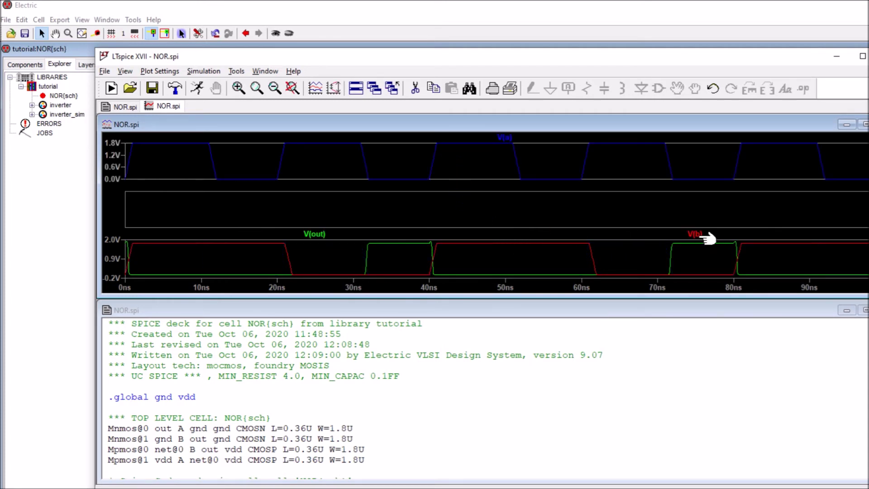
{"action": "left_click_drag", "start_coordinate": [705, 236], "coordinate": [634, 202]}
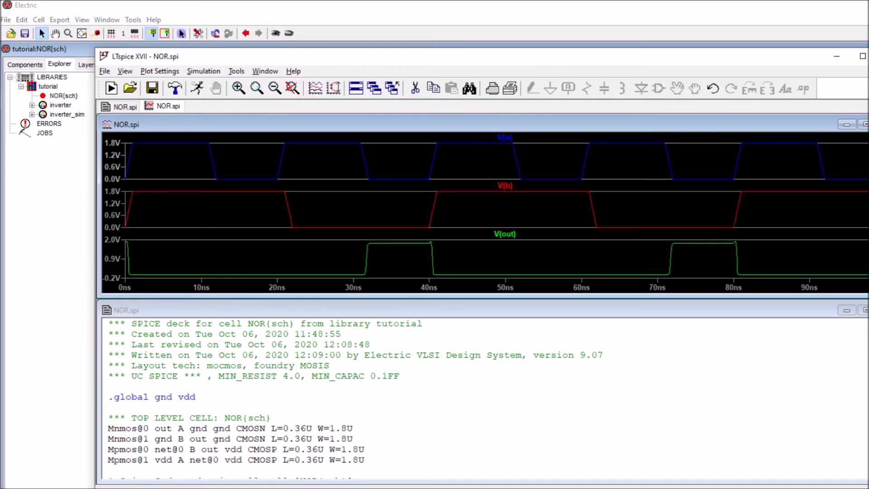
Switch back to Electric and examine which views the inverter cell contains in the tutorial library.
{"action": "key", "text": "alt+Tab"}
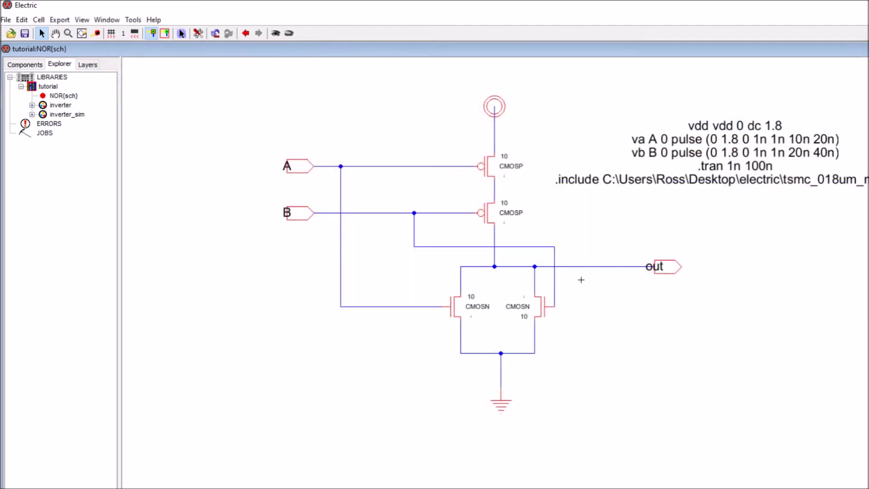
{"action": "left_click", "coordinate": [33, 115]}
{"action": "left_click", "coordinate": [32, 114]}
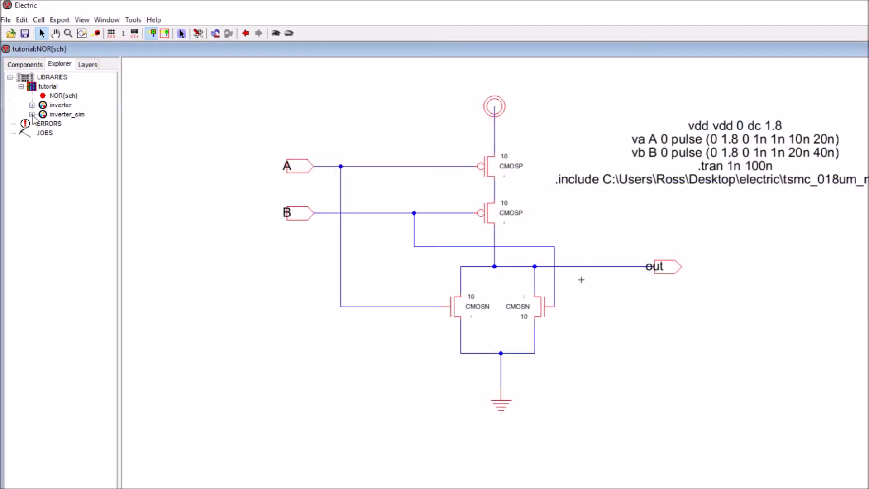
{"action": "left_click", "coordinate": [32, 105]}
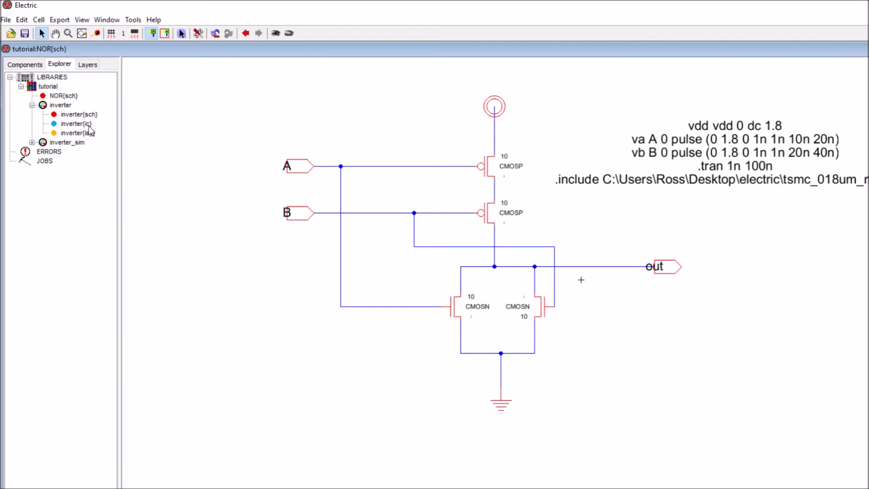
{"action": "left_click", "coordinate": [32, 105]}
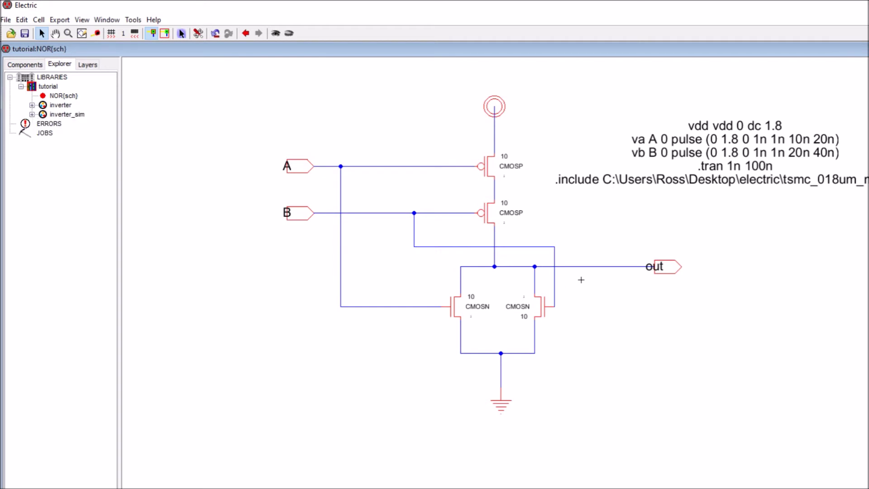
Delete the SPICE code text block from the NOR schematic.
{"action": "left_click", "coordinate": [742, 154]}
{"action": "left_click", "coordinate": [746, 155]}
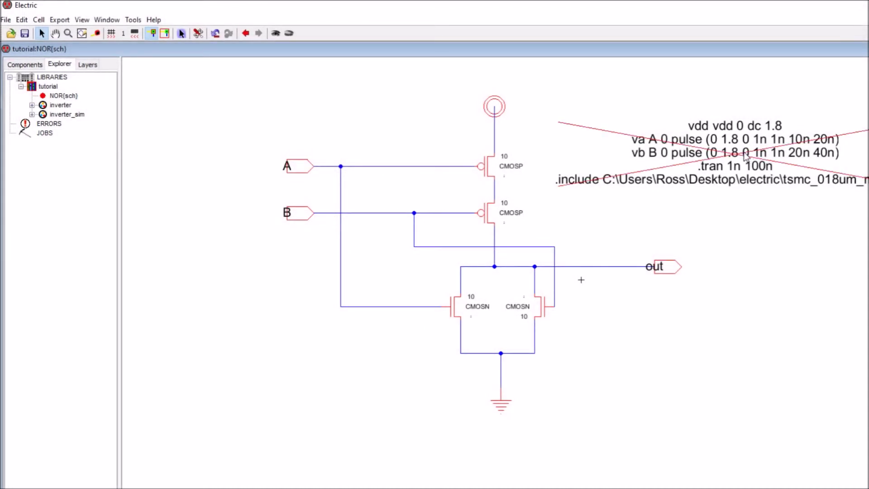
{"action": "key", "text": "Delete"}
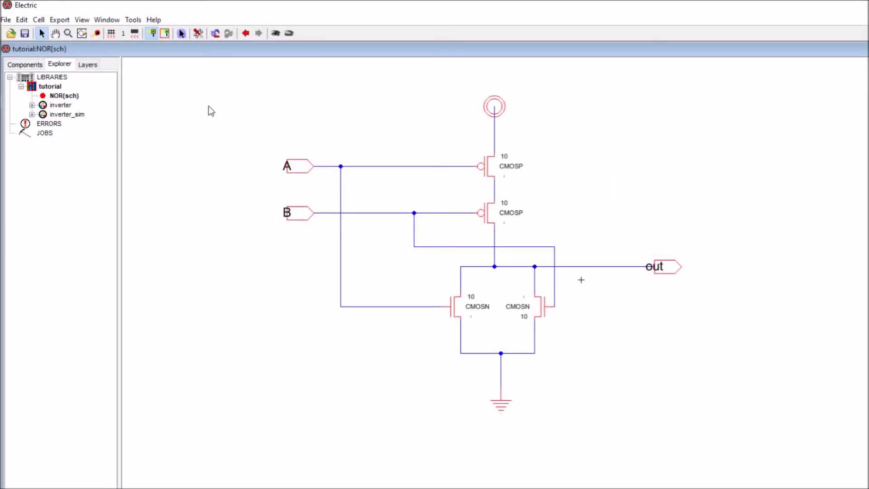
Make an icon view of the NOR schematic and move the icon instance beside the circuit, above the out export.
{"action": "left_click", "coordinate": [130, 22]}
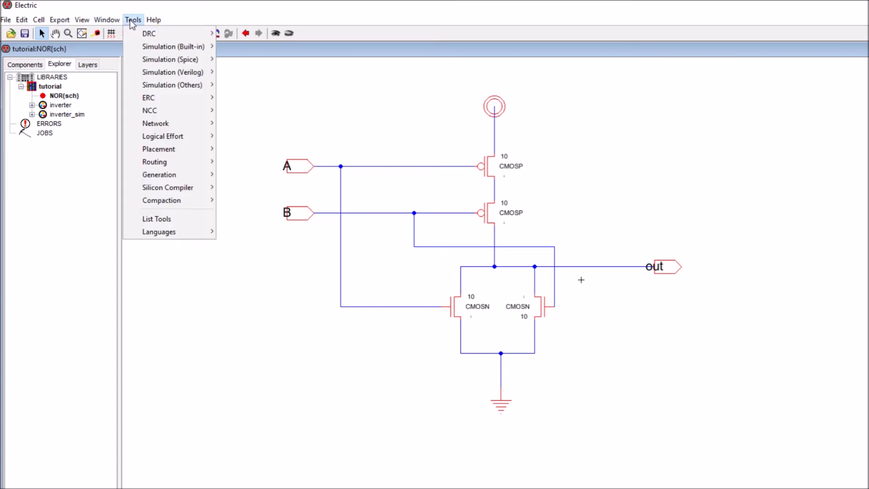
{"action": "mouse_move", "coordinate": [84, 22]}
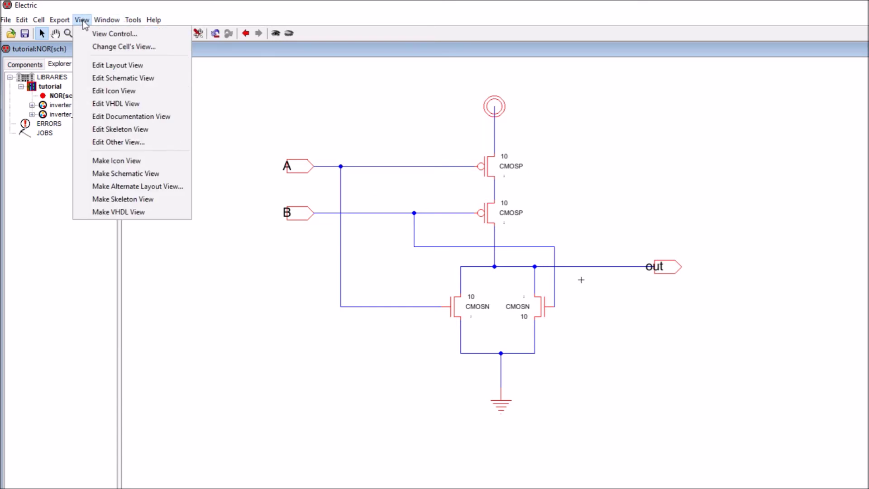
{"action": "left_click", "coordinate": [93, 162]}
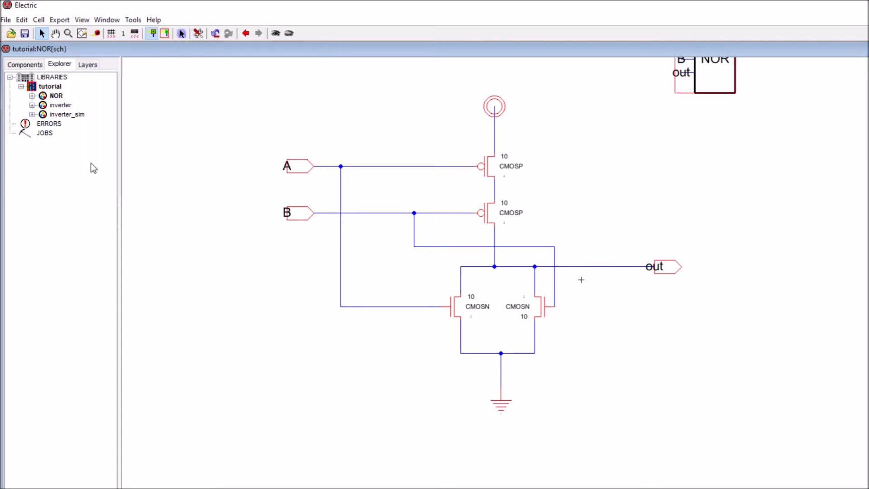
{"action": "left_click_drag", "start_coordinate": [730, 90], "coordinate": [737, 192]}
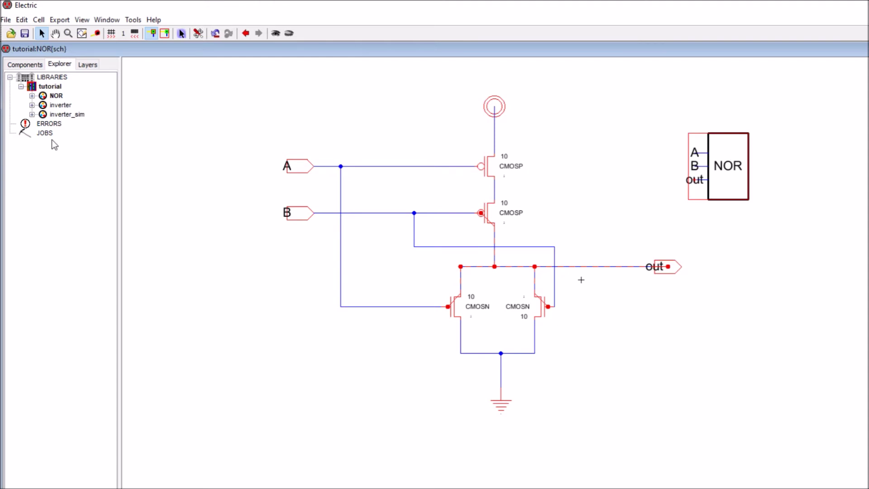
Open the NOR icon view for editing and delete its rectangular body with the NOR label.
{"action": "left_click", "coordinate": [31, 96]}
{"action": "double_click", "coordinate": [71, 115]}
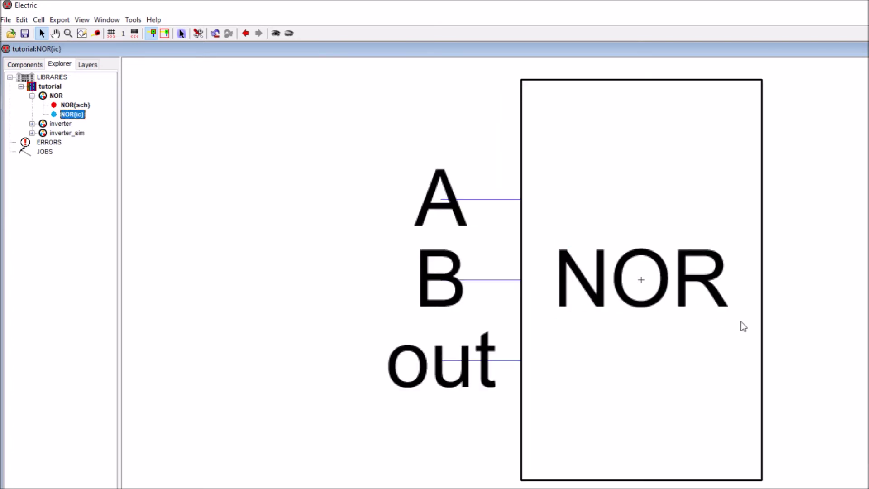
{"action": "left_click", "coordinate": [763, 335]}
{"action": "key", "text": "Delete"}
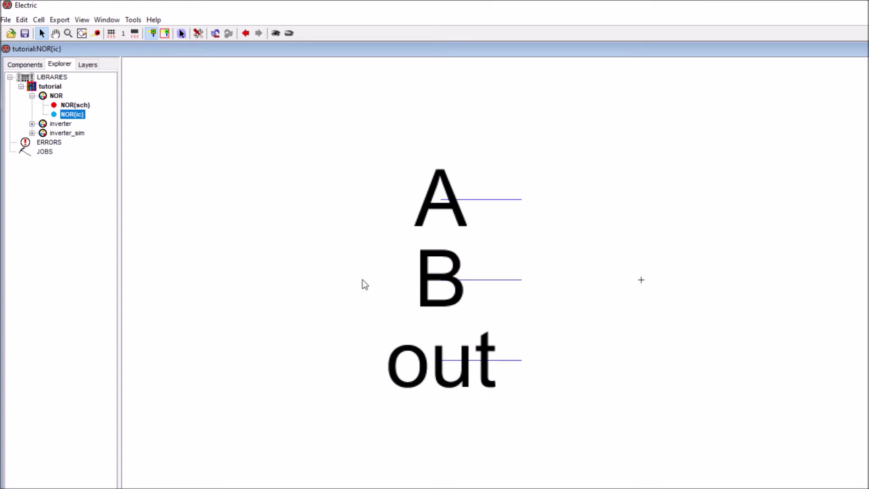
Move the out terminal together with its lead to the opposite side of the icon from inputs A and B.
{"action": "left_click_drag", "start_coordinate": [344, 322], "coordinate": [603, 424]}
{"action": "mouse_move", "coordinate": [456, 375]}
{"action": "left_mouse_down"}
{"action": "mouse_move", "coordinate": [497, 380]}
{"action": "mouse_move", "coordinate": [456, 375]}
{"action": "left_mouse_up"}
{"action": "left_click", "coordinate": [624, 384]}
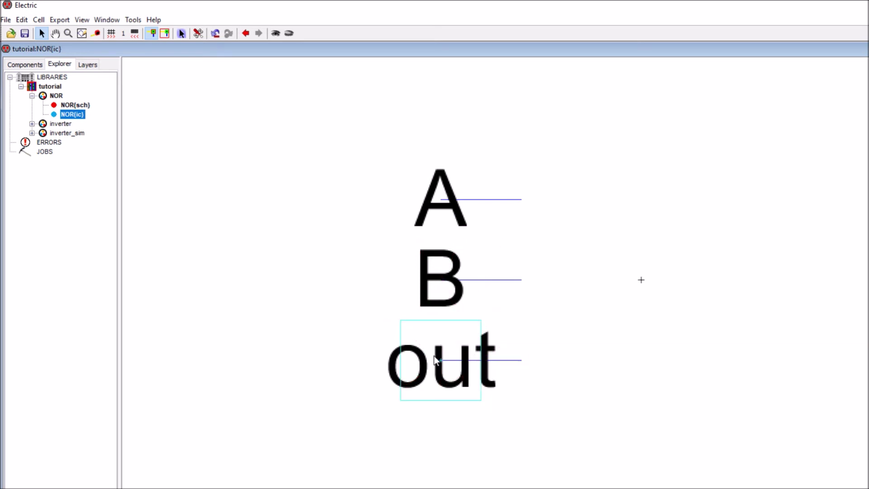
{"action": "left_click", "coordinate": [441, 364]}
{"action": "mouse_move", "coordinate": [441, 364]}
{"action": "left_mouse_down"}
{"action": "mouse_move", "coordinate": [496, 368]}
{"action": "mouse_move", "coordinate": [446, 363]}
{"action": "left_mouse_up"}
{"action": "left_click_drag", "start_coordinate": [339, 325], "coordinate": [538, 424]}
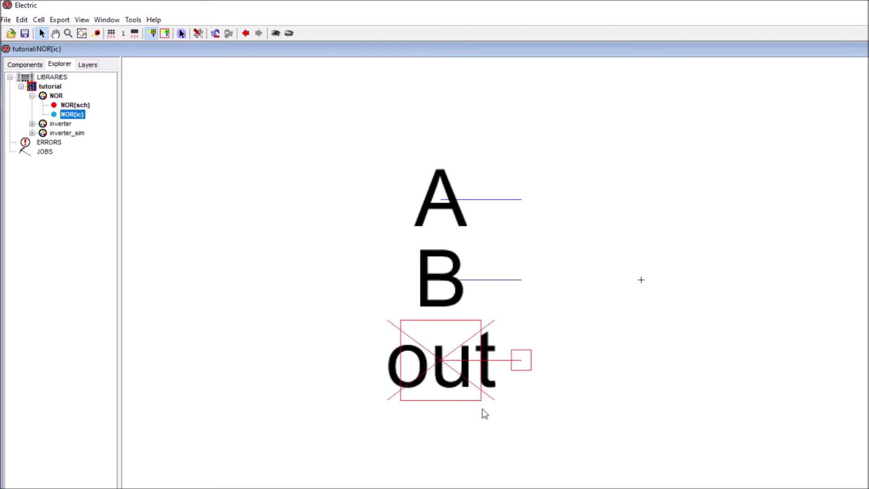
{"action": "left_click_drag", "start_coordinate": [446, 368], "coordinate": [771, 283]}
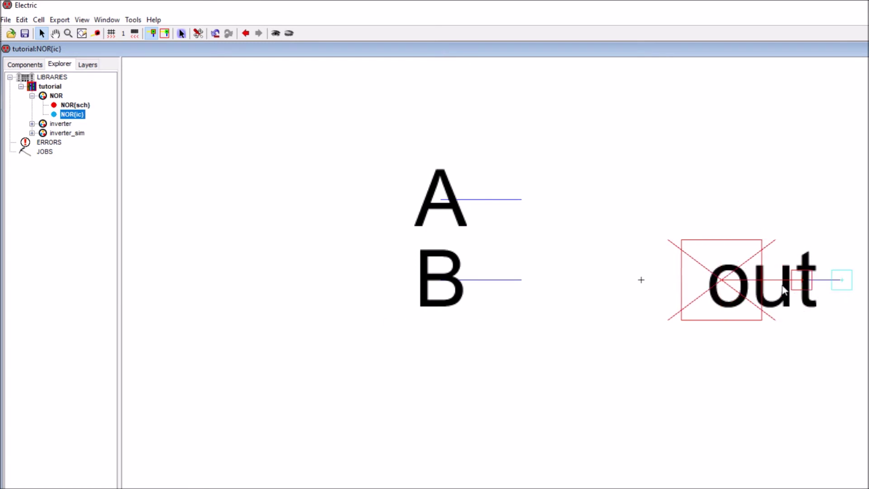
Reposition the out terminal's lead so it extends from the label toward the A and B inputs.
{"action": "left_click", "coordinate": [842, 335]}
{"action": "left_click", "coordinate": [843, 281]}
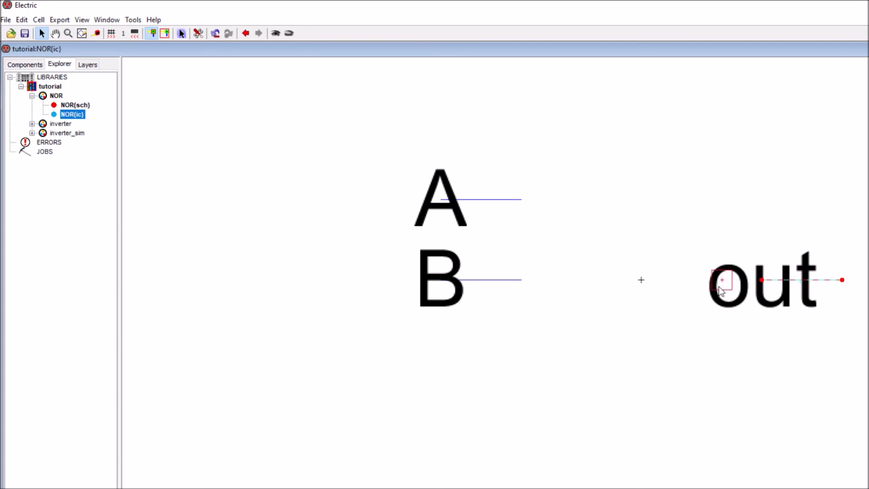
{"action": "right_click", "coordinate": [668, 280]}
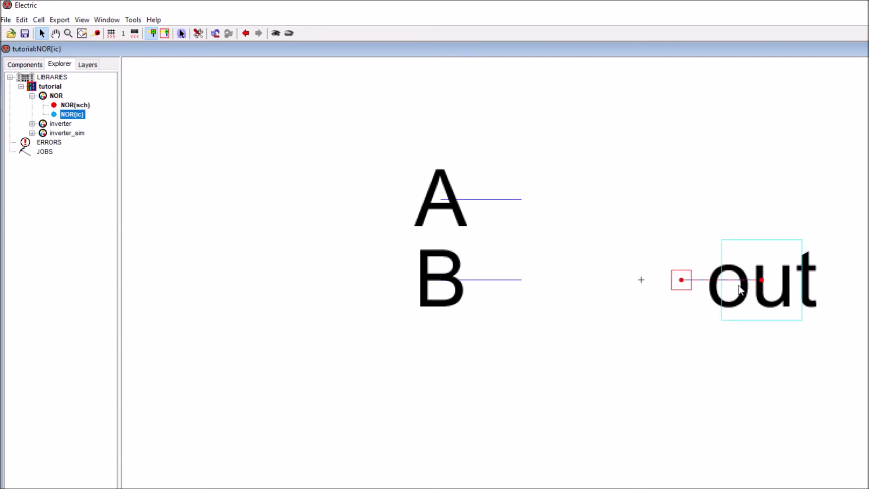
{"action": "left_click", "coordinate": [764, 301]}
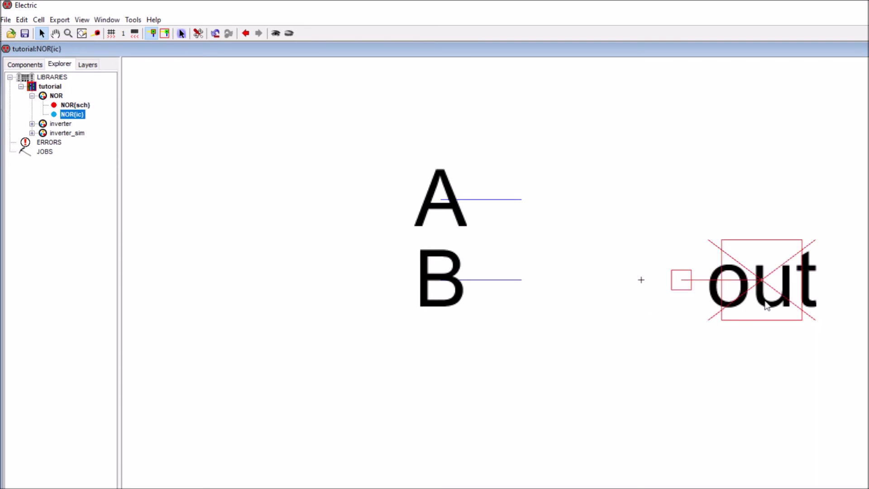
Move the out terminal farther from the inputs and shift the A and B labels clear of their leads.
{"action": "left_click_drag", "start_coordinate": [761, 273], "coordinate": [800, 234]}
{"action": "left_click", "coordinate": [625, 324]}
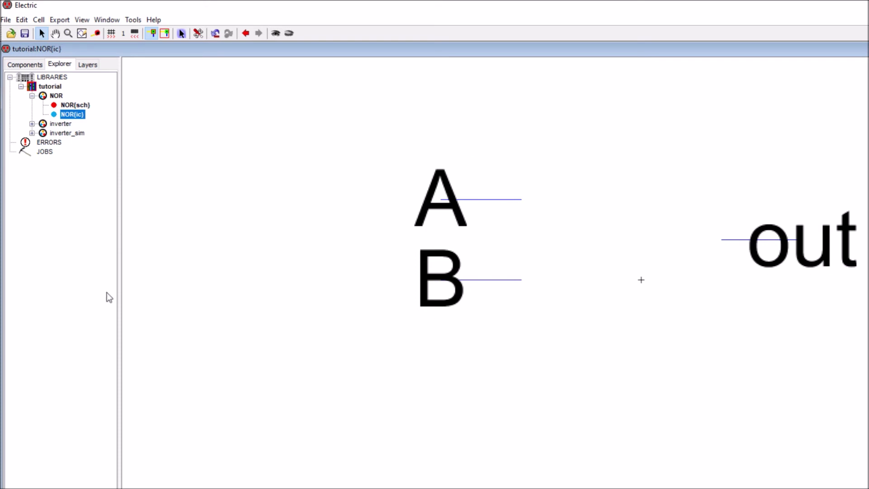
{"action": "left_click_drag", "start_coordinate": [311, 118], "coordinate": [785, 361]}
{"action": "left_click_drag", "start_coordinate": [467, 302], "coordinate": [351, 302]}
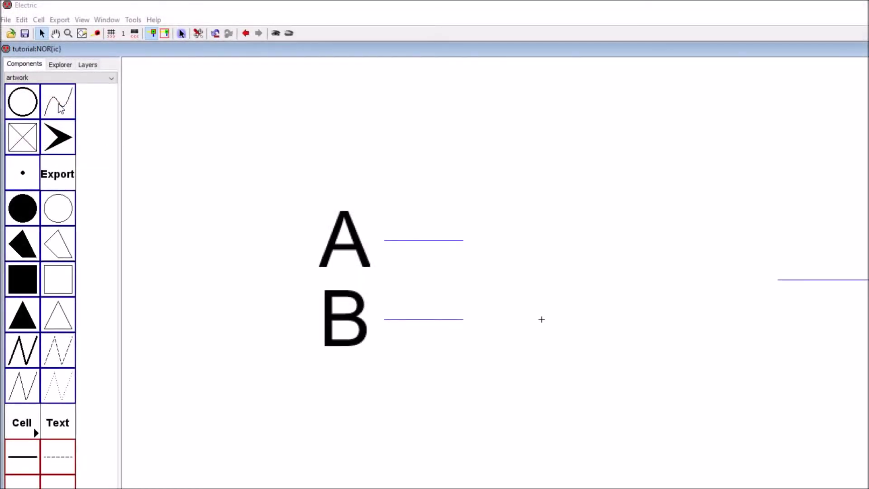
Place a spline from the artwork components between the input and output leads and begin reshaping it in outline editing.
{"action": "left_click", "coordinate": [58, 104]}
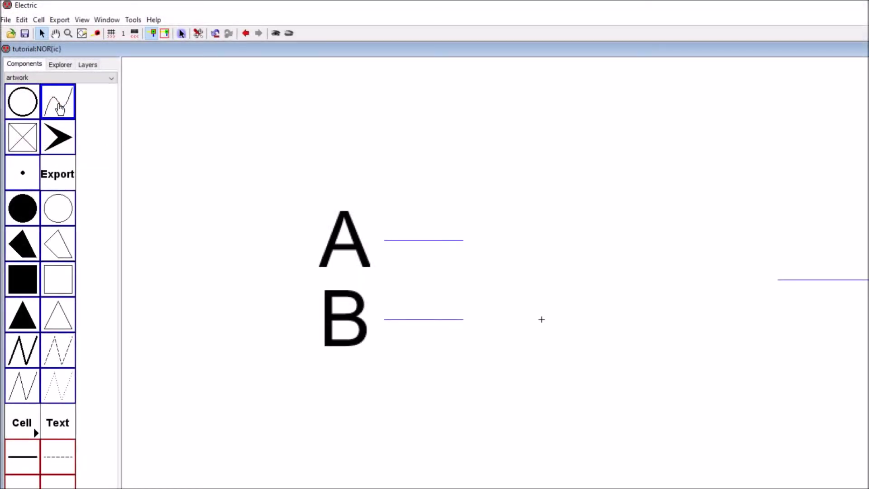
{"action": "left_click", "coordinate": [594, 285]}
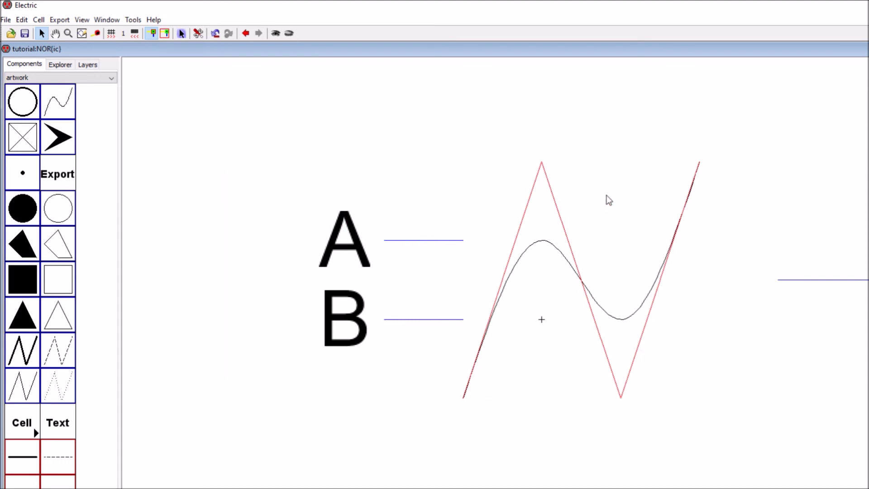
{"action": "key", "text": "y"}
{"action": "mouse_move", "coordinate": [703, 165]}
{"action": "left_mouse_down"}
{"action": "mouse_move", "coordinate": [708, 189]}
{"action": "mouse_move", "coordinate": [725, 190]}
{"action": "mouse_move", "coordinate": [679, 224]}
{"action": "left_mouse_up"}
{"action": "left_click_drag", "start_coordinate": [543, 252], "coordinate": [722, 346]}
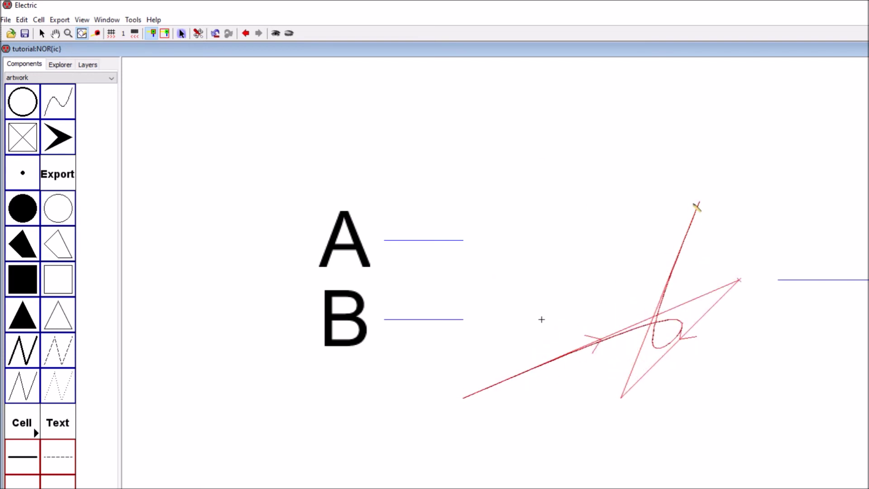
{"action": "left_click_drag", "start_coordinate": [699, 203], "coordinate": [541, 201]}
{"action": "left_click_drag", "start_coordinate": [460, 399], "coordinate": [685, 401]}
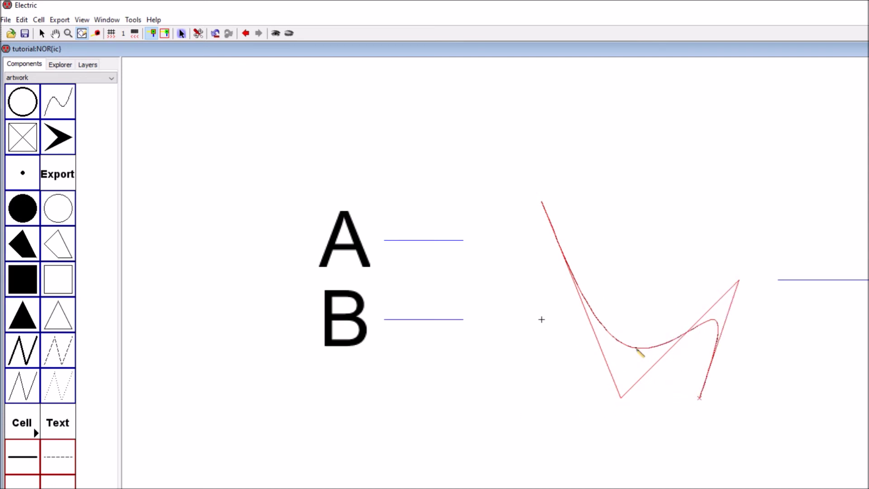
Adjust the remaining spline points so the curve bows toward the output as the gate's outer outline, and finish outline editing.
{"action": "left_click_drag", "start_coordinate": [640, 351], "coordinate": [735, 206]}
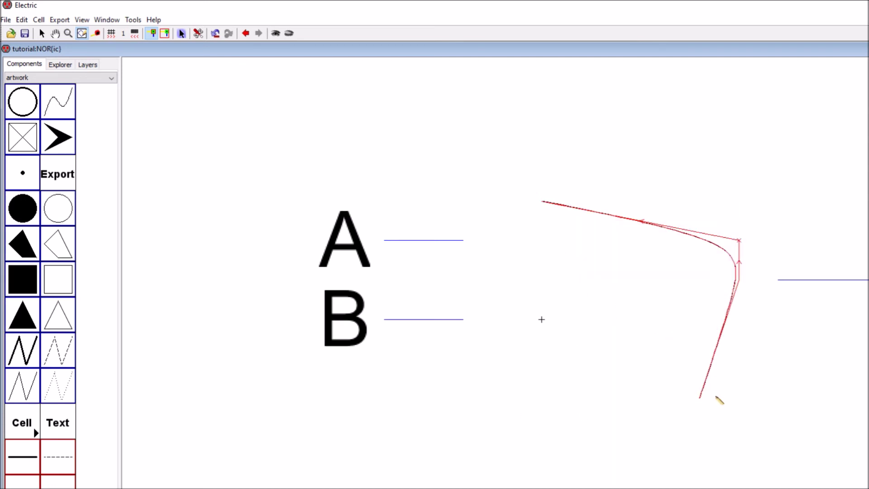
{"action": "left_click_drag", "start_coordinate": [704, 401], "coordinate": [560, 403]}
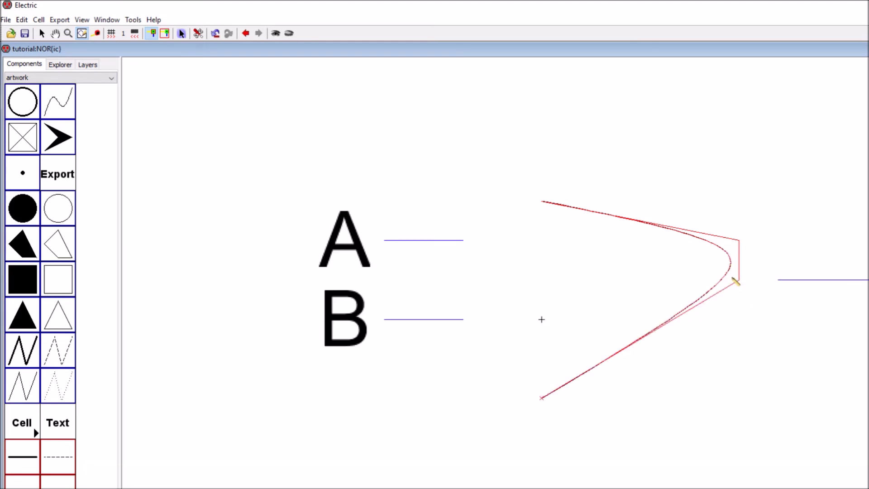
{"action": "left_click_drag", "start_coordinate": [738, 279], "coordinate": [759, 360]}
{"action": "left_click", "coordinate": [541, 202]}
{"action": "left_click_drag", "start_coordinate": [528, 202], "coordinate": [521, 205]}
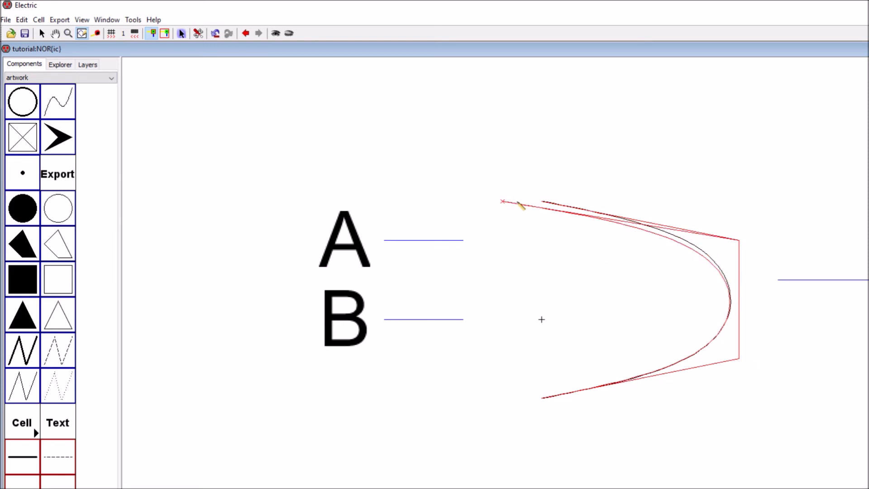
{"action": "key", "text": "ctrl+z"}
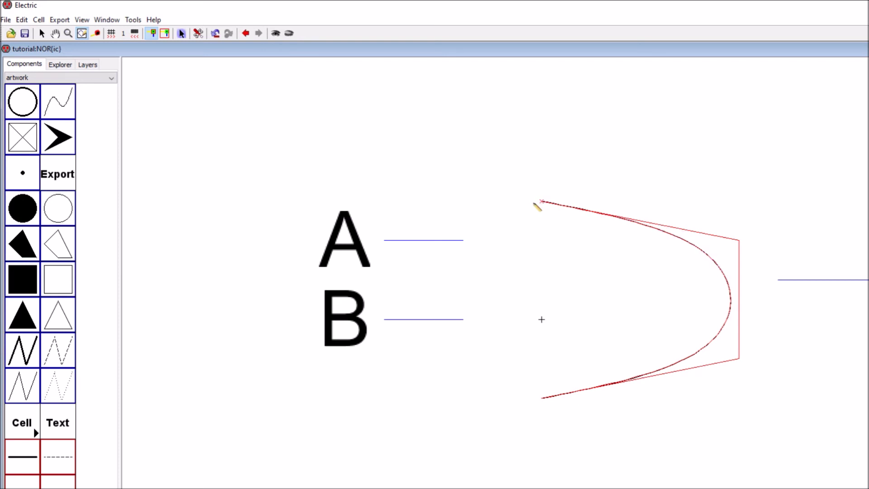
{"action": "left_click", "coordinate": [739, 359]}
{"action": "key", "text": "Escape"}
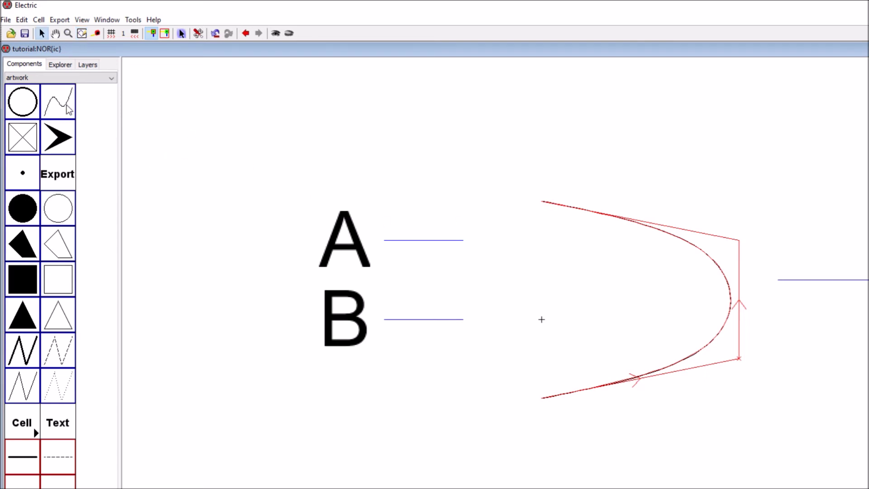
{"action": "left_click", "coordinate": [267, 145]}
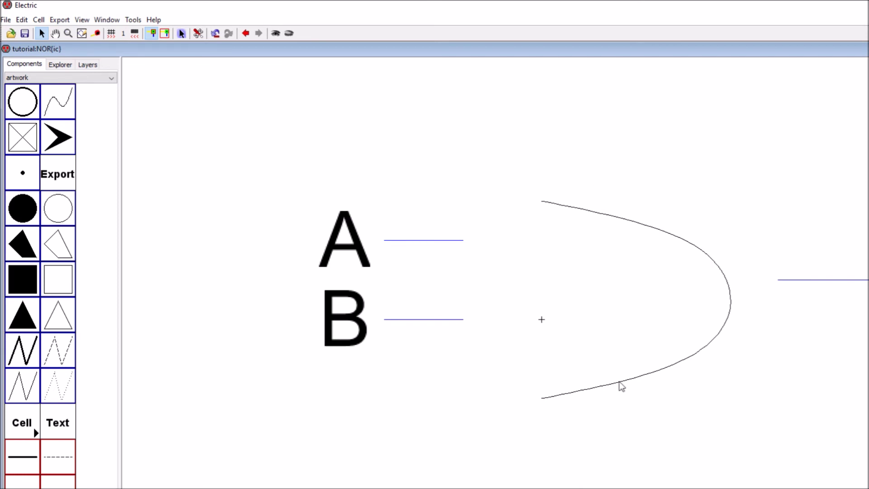
Place a second spline and reshape it into the gate's concave input side, joining both ends of the outer curve.
{"action": "left_click", "coordinate": [57, 103]}
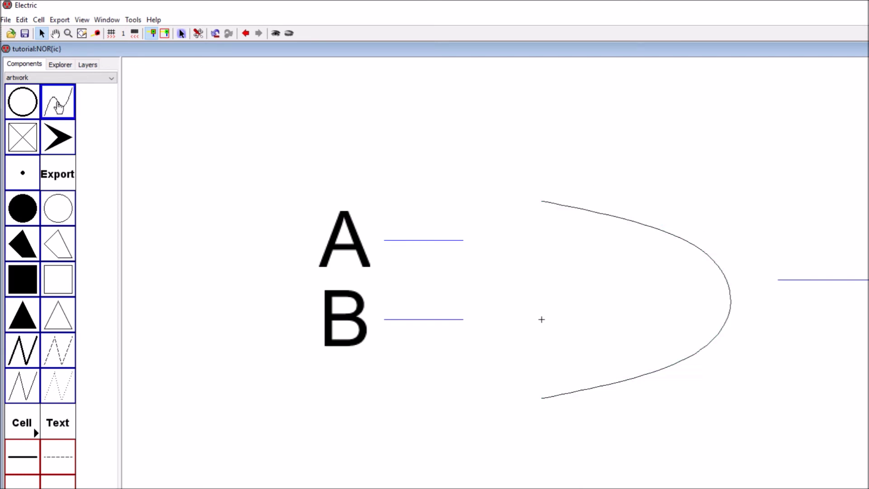
{"action": "left_click", "coordinate": [428, 331]}
{"action": "left_click", "coordinate": [307, 438]}
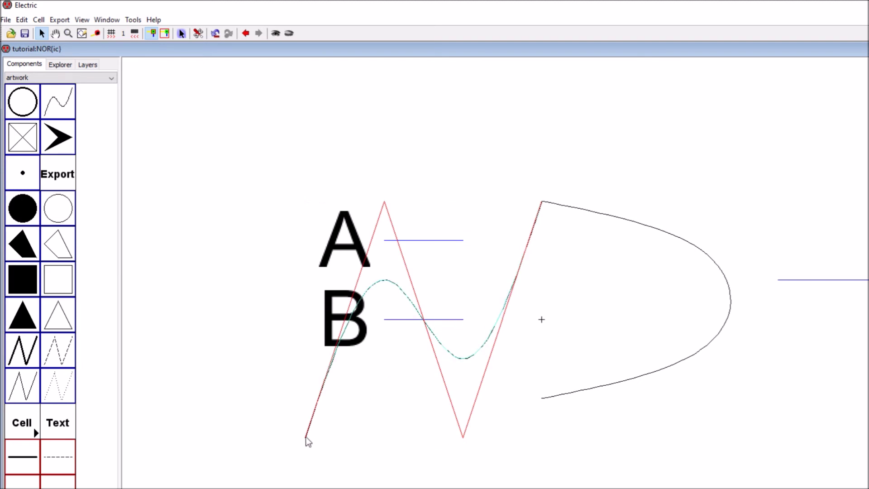
{"action": "double_click", "coordinate": [306, 438]}
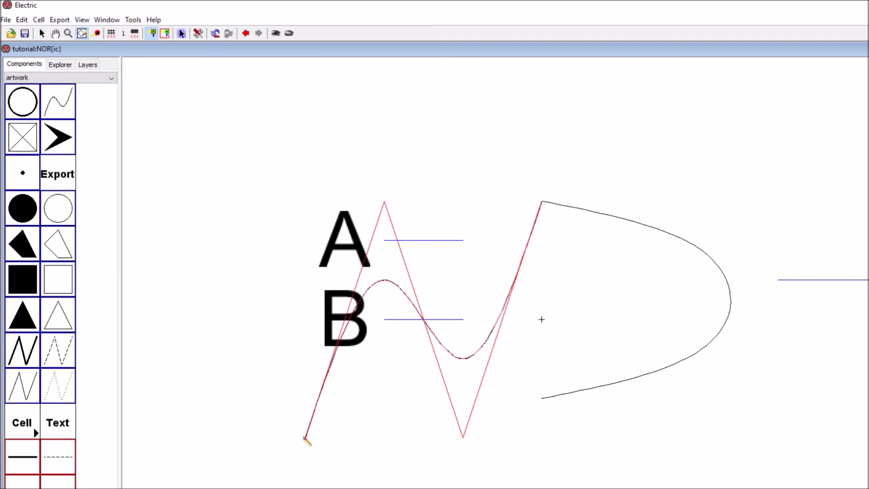
{"action": "left_click_drag", "start_coordinate": [305, 437], "coordinate": [542, 397]}
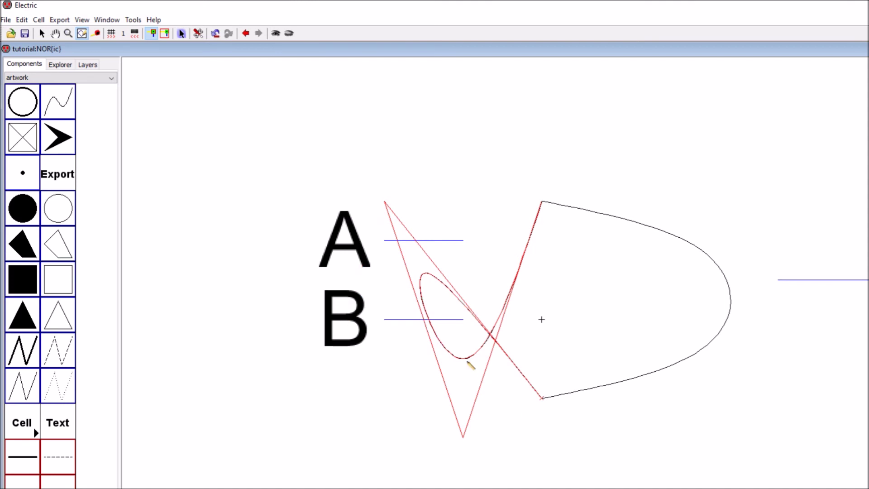
{"action": "left_click_drag", "start_coordinate": [386, 202], "coordinate": [580, 240]}
{"action": "left_click_drag", "start_coordinate": [465, 435], "coordinate": [606, 317]}
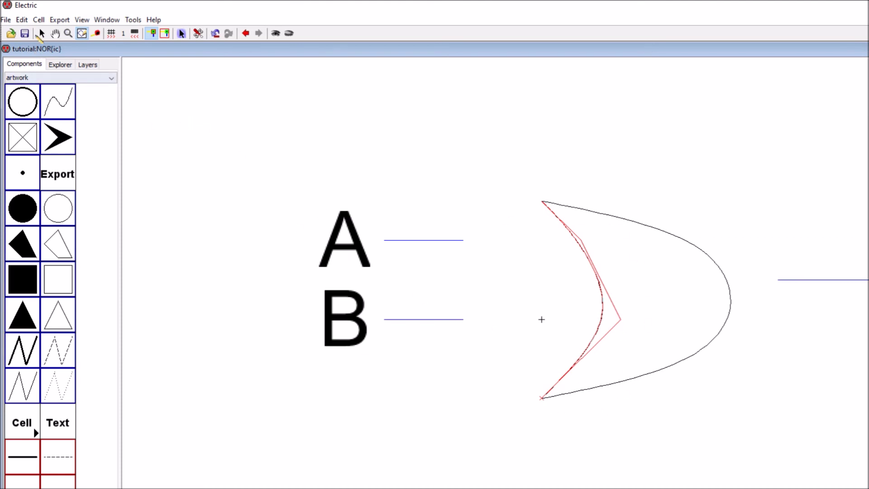
{"action": "key", "text": "Escape"}
{"action": "left_click", "coordinate": [429, 173]}
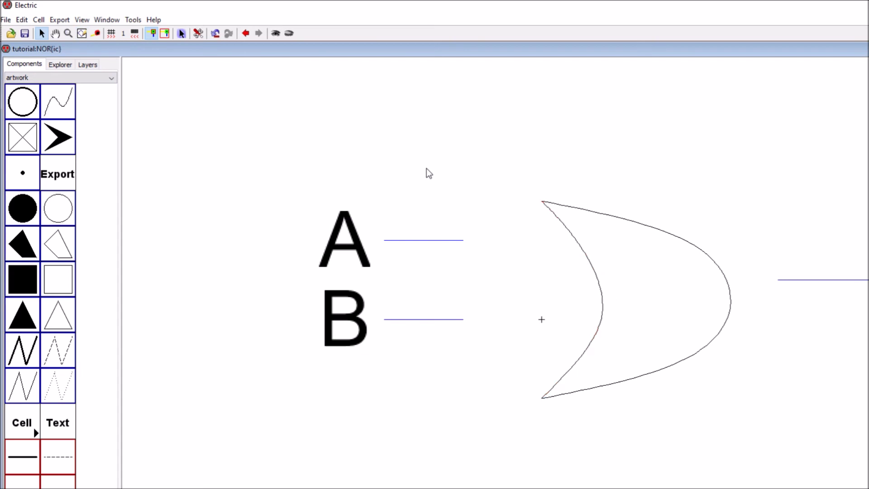
Place a thick circle at the gate's output tip as the inversion bubble and set its X and Y sizes to 1.
{"action": "left_click", "coordinate": [25, 107]}
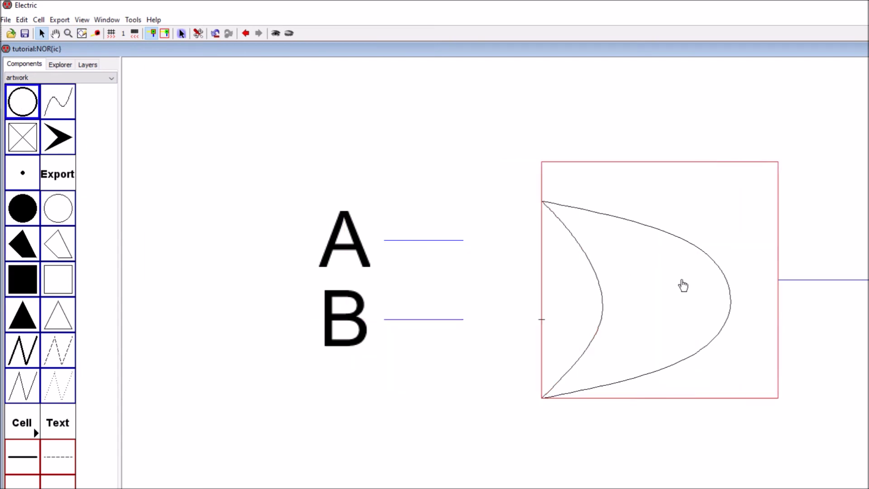
{"action": "left_click", "coordinate": [733, 289]}
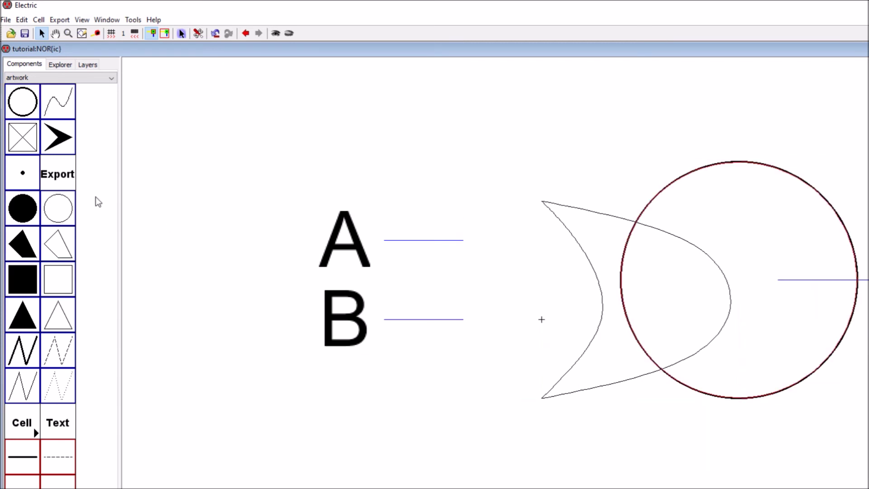
{"action": "left_click", "coordinate": [749, 170]}
{"action": "double_click", "coordinate": [749, 170]}
{"action": "key", "text": "Tab"}
{"action": "type", "text": "1"}
{"action": "double_click", "coordinate": [115, 91]}
{"action": "type", "text": "1"}
{"action": "left_click", "coordinate": [111, 127]}
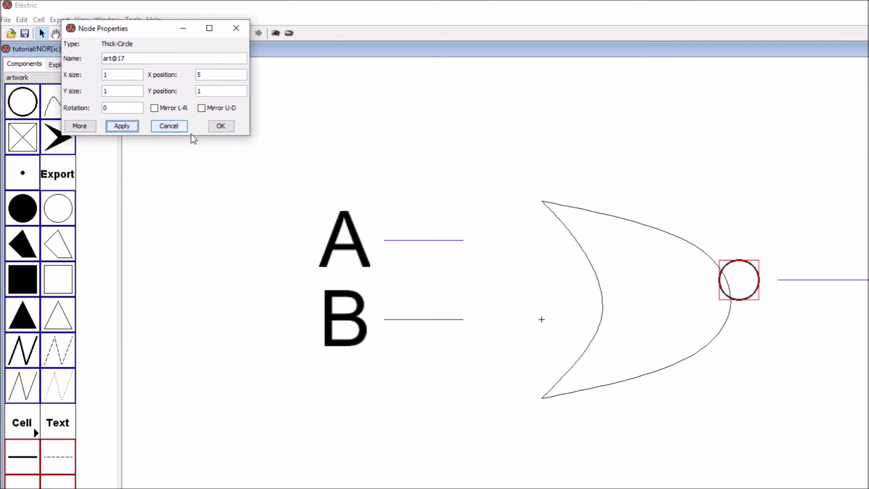
{"action": "left_click", "coordinate": [221, 126]}
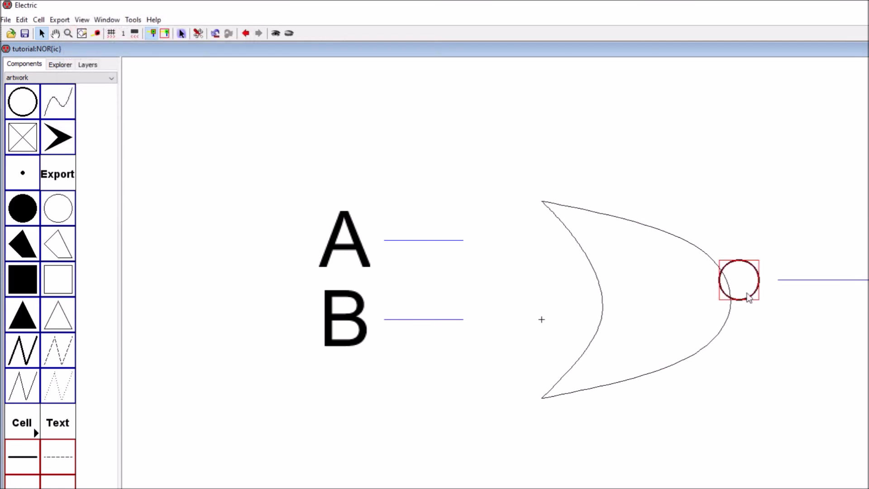
{"action": "left_click_drag", "start_coordinate": [739, 279], "coordinate": [756, 296]}
{"action": "left_click", "coordinate": [783, 356]}
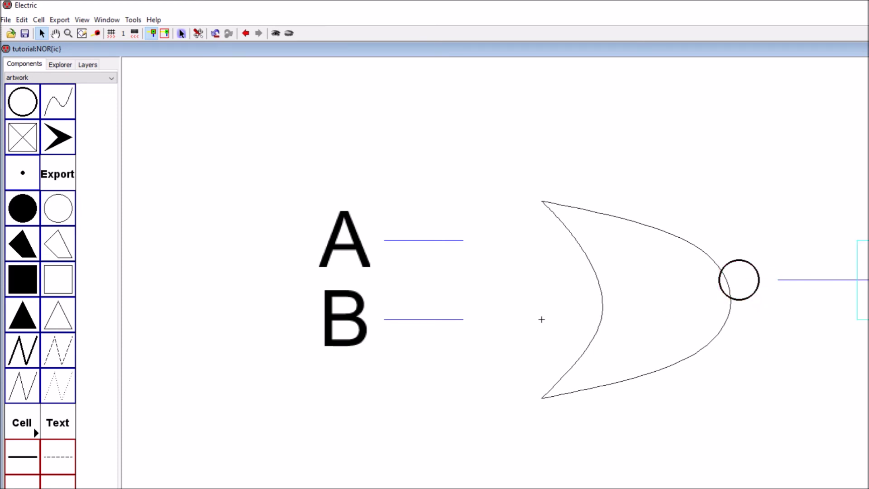
Open the NOR schematic cell and move the NOR icon instance closer to the transistor circuit, above the output.
{"action": "scroll", "coordinate": [495, 299], "scroll_direction": "right", "scroll_amount": 1}
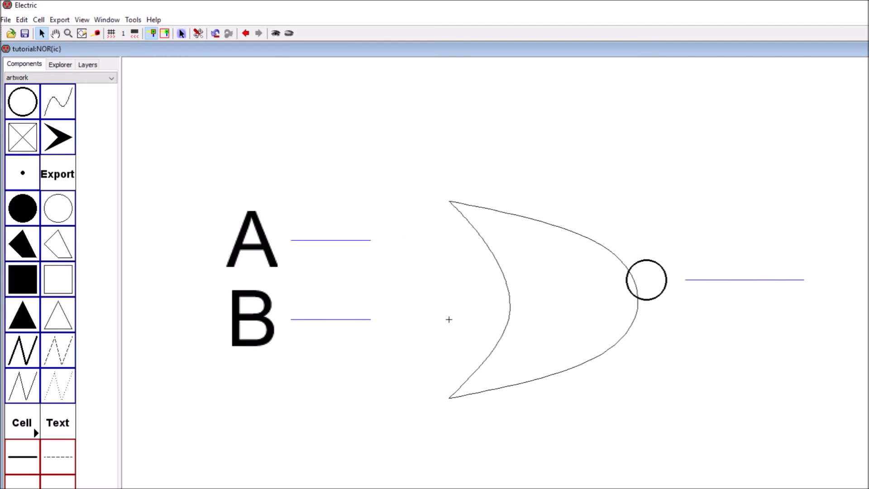
{"action": "scroll", "coordinate": [535, 298], "scroll_direction": "right", "scroll_amount": 3}
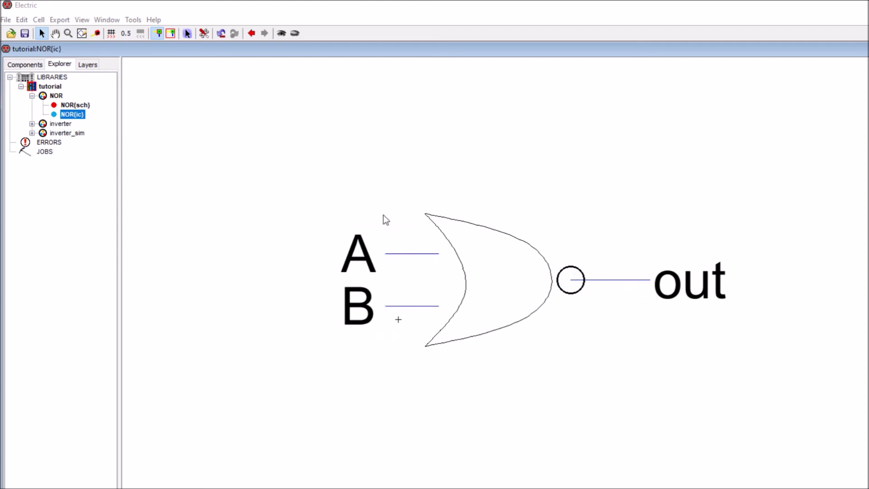
{"action": "double_click", "coordinate": [75, 105]}
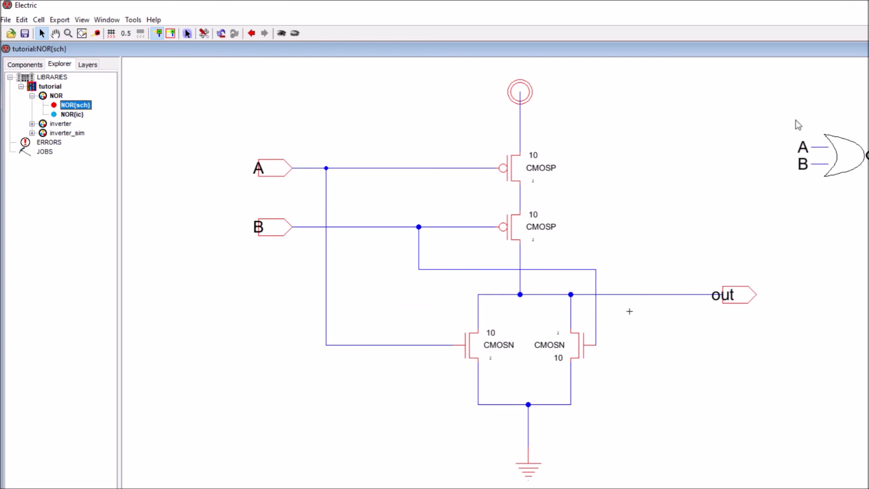
{"action": "left_click_drag", "start_coordinate": [853, 154], "coordinate": [706, 173]}
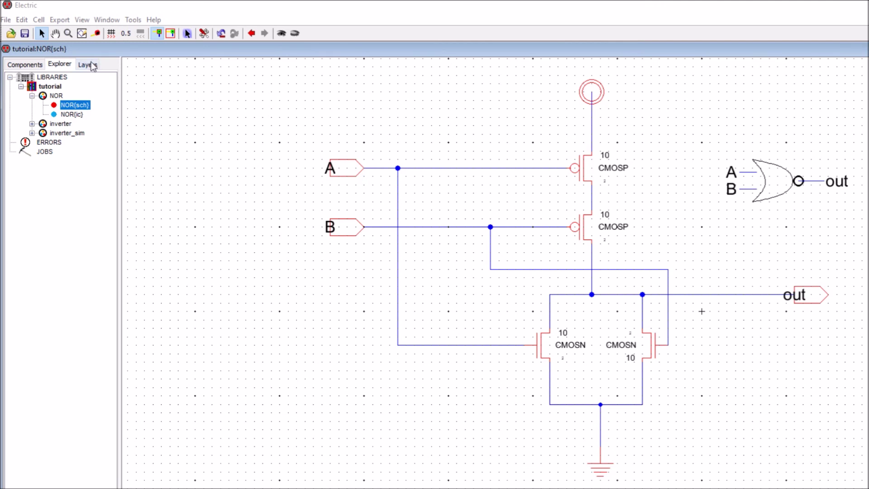
Create a new schematic cell named NOR_sim in the tutorial library.
{"action": "left_click", "coordinate": [33, 124]}
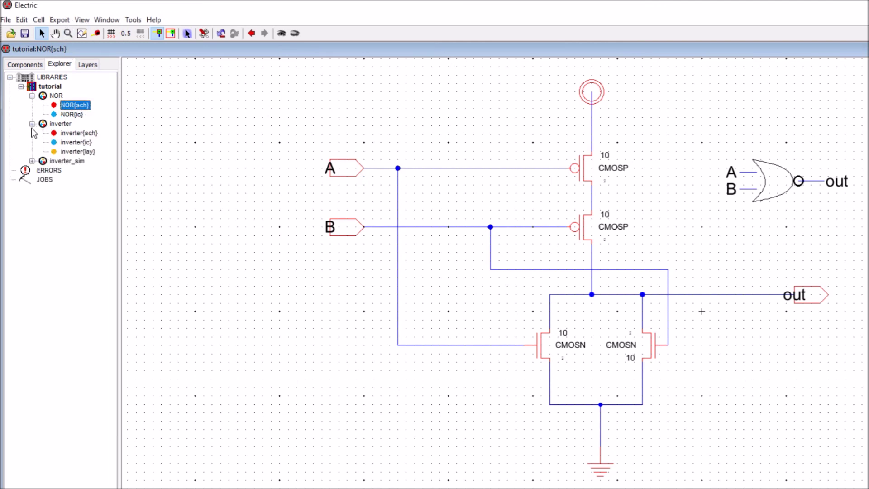
{"action": "left_click", "coordinate": [31, 125]}
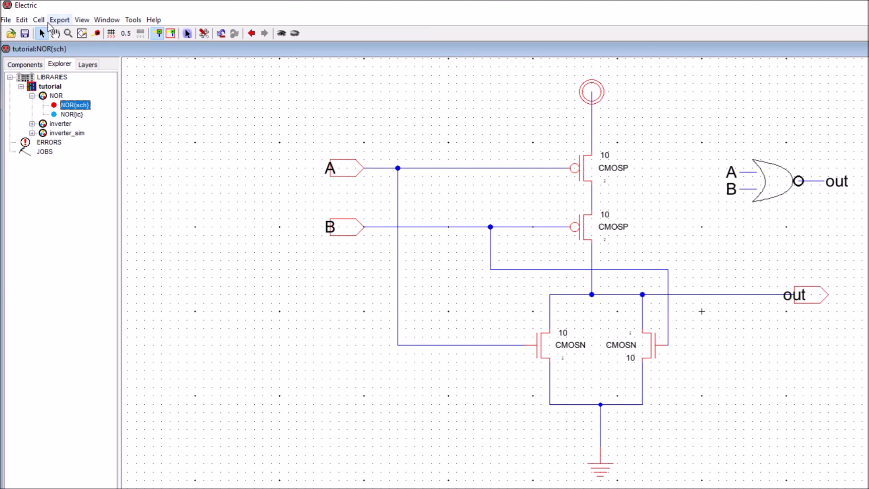
{"action": "left_click", "coordinate": [39, 20]}
{"action": "left_click", "coordinate": [50, 33]}
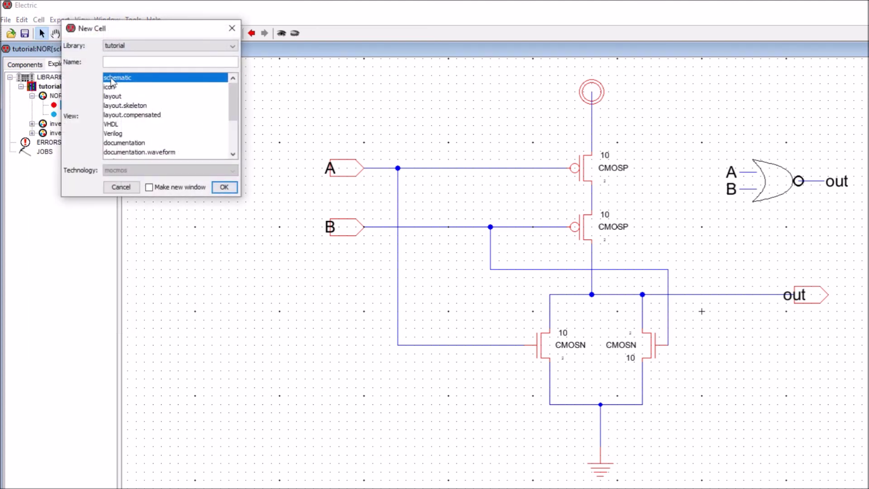
{"action": "type", "text": "NOR_sim"}
{"action": "left_click", "coordinate": [223, 187]}
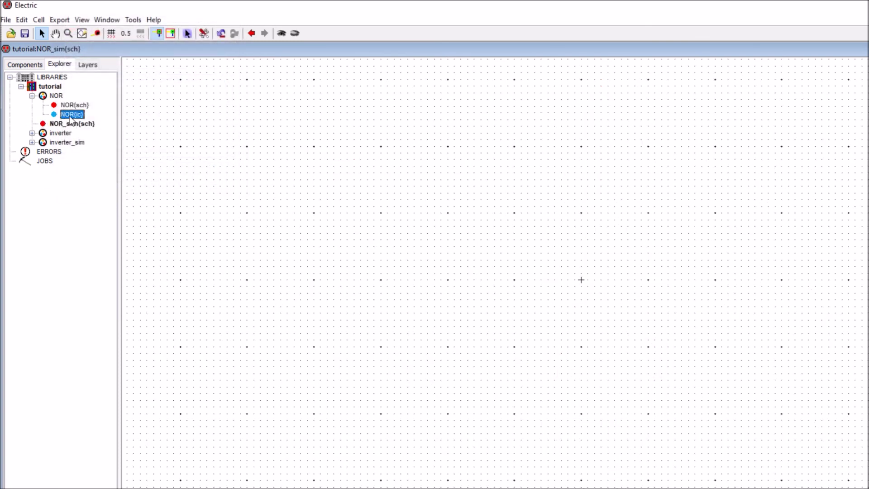
Place the NOR icon in the NOR_sim schematic and extend wires from its A, B and out ports.
{"action": "left_click_drag", "start_coordinate": [70, 119], "coordinate": [388, 240]}
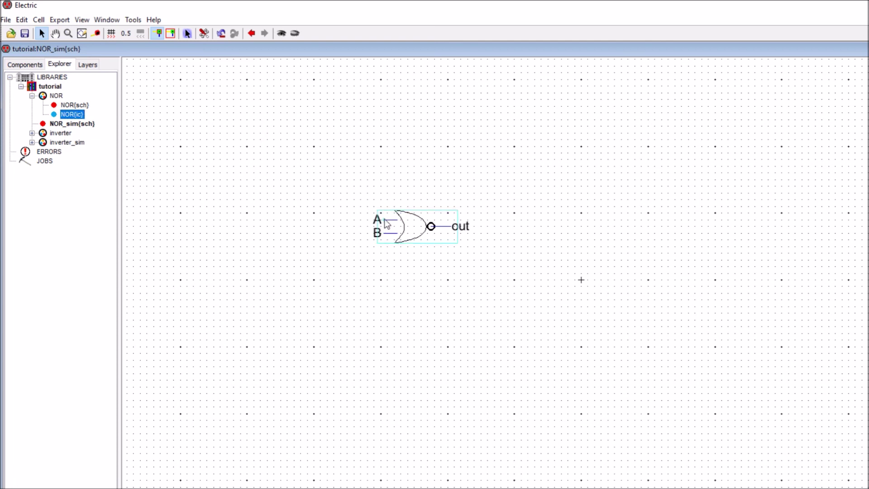
{"action": "right_click", "coordinate": [343, 220]}
{"action": "left_click", "coordinate": [379, 233]}
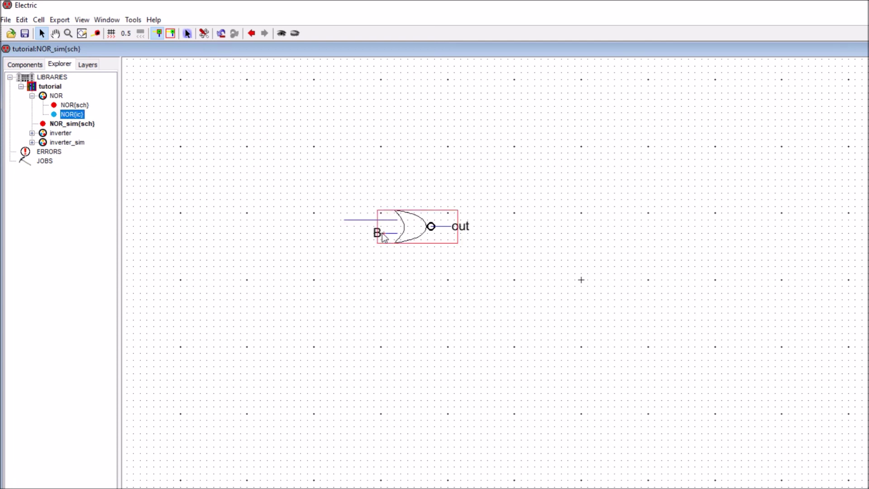
{"action": "right_click", "coordinate": [345, 233]}
{"action": "left_click", "coordinate": [455, 226]}
Create exports named A and B on the free ends of the upper and lower input wires.
{"action": "left_click", "coordinate": [350, 220]}
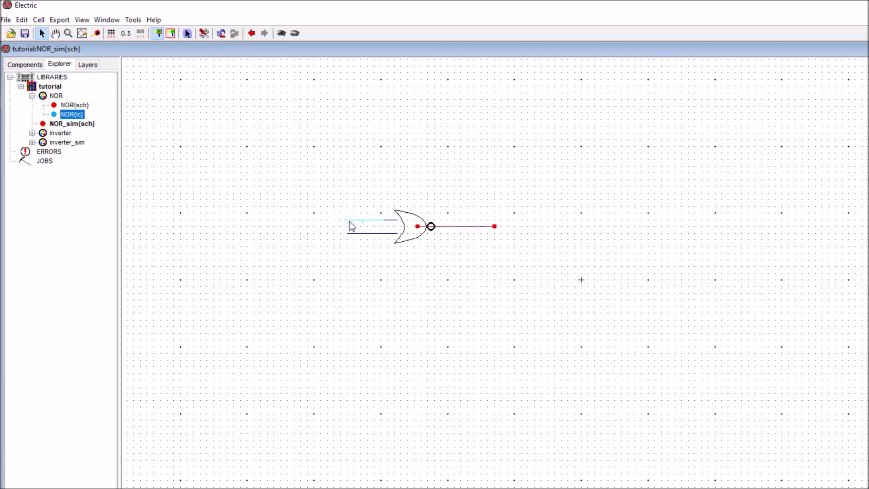
{"action": "left_click", "coordinate": [346, 221]}
{"action": "left_click", "coordinate": [60, 20]}
{"action": "left_click", "coordinate": [89, 34]}
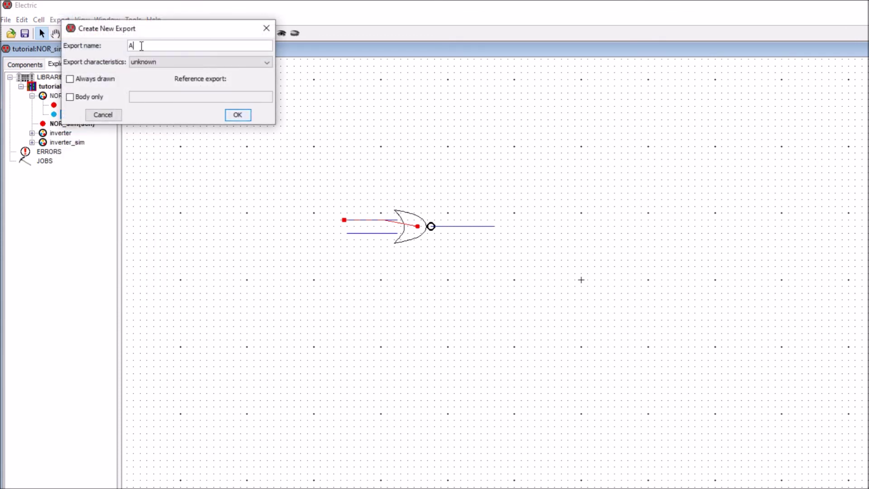
{"action": "left_click", "coordinate": [237, 115]}
{"action": "left_click", "coordinate": [347, 234]}
{"action": "left_click", "coordinate": [59, 20]}
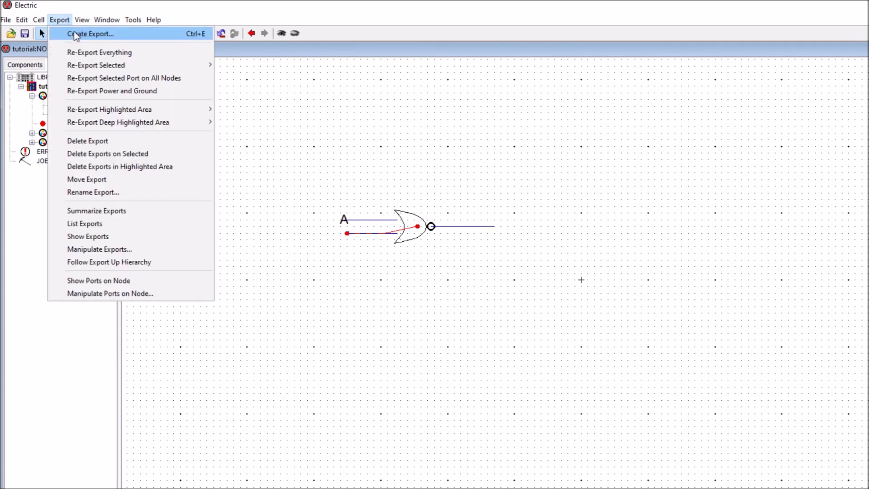
{"action": "left_click", "coordinate": [75, 34]}
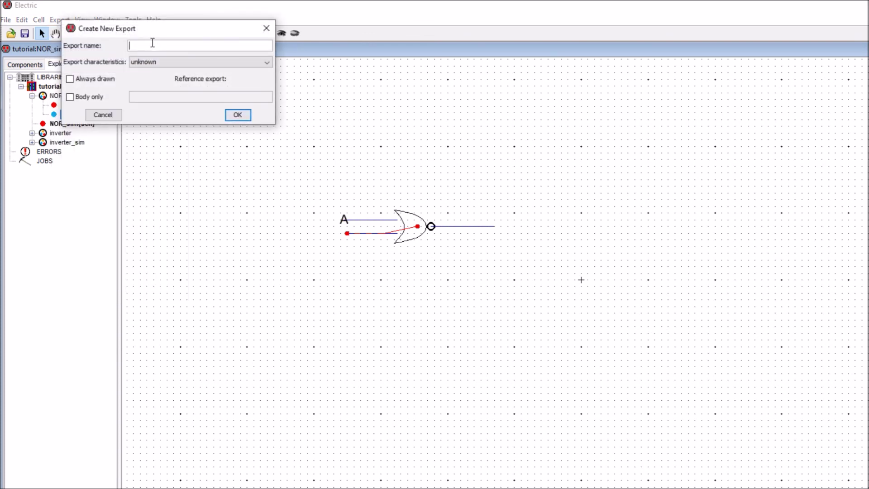
{"action": "type", "text": "B"}
{"action": "left_click", "coordinate": [237, 114]}
Create an export named out on the free end of the gate's output wire.
{"action": "left_click", "coordinate": [495, 228]}
{"action": "left_click", "coordinate": [59, 20]}
{"action": "left_click", "coordinate": [69, 35]}
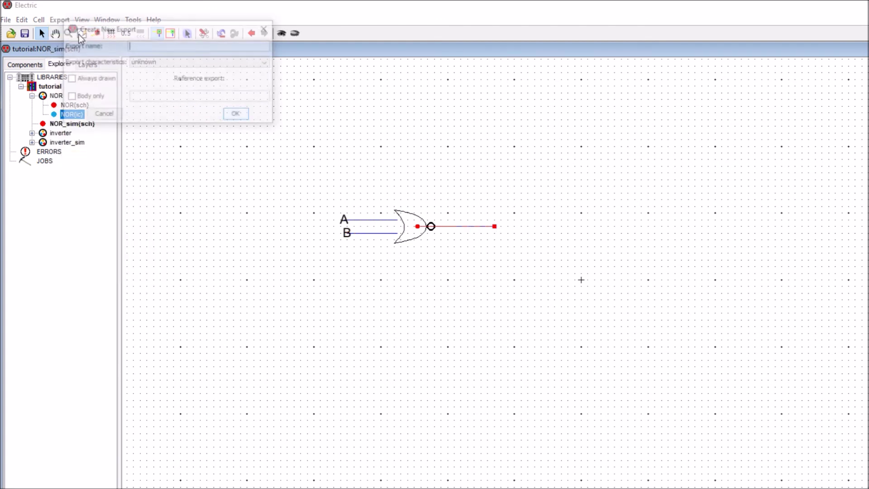
{"action": "type", "text": "out"}
{"action": "left_click", "coordinate": [237, 115]}
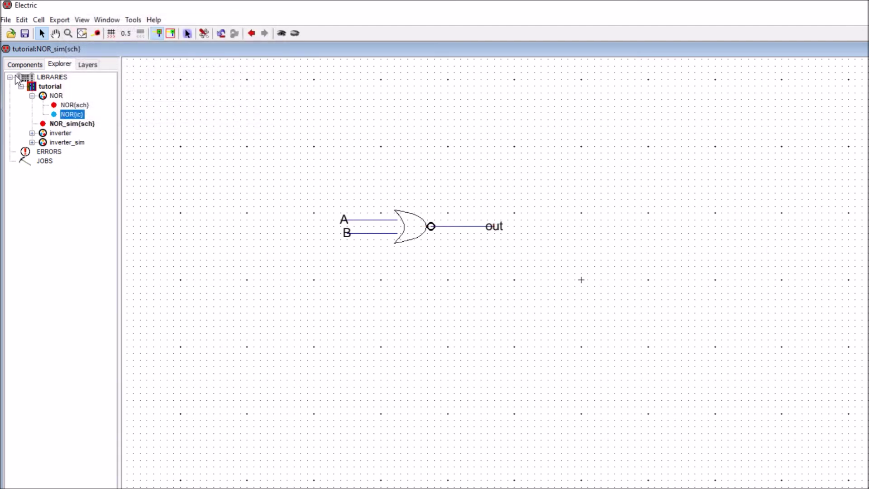
Place a Spice Code text above the gate, open its text properties and enable Multi-Line Text.
{"action": "left_click", "coordinate": [24, 64]}
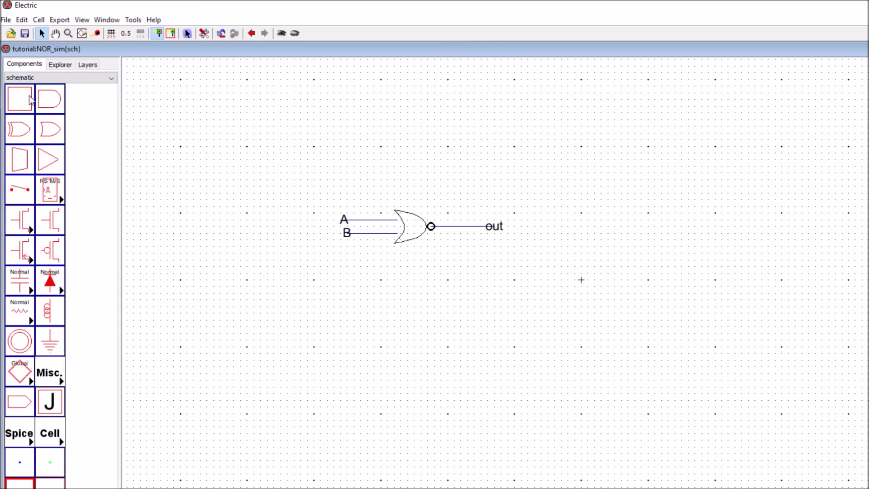
{"action": "left_click", "coordinate": [47, 378]}
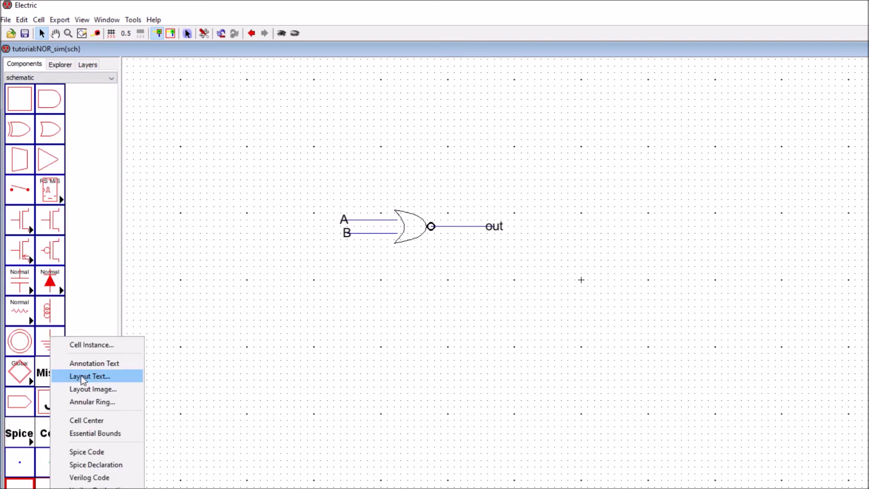
{"action": "left_click", "coordinate": [98, 451]}
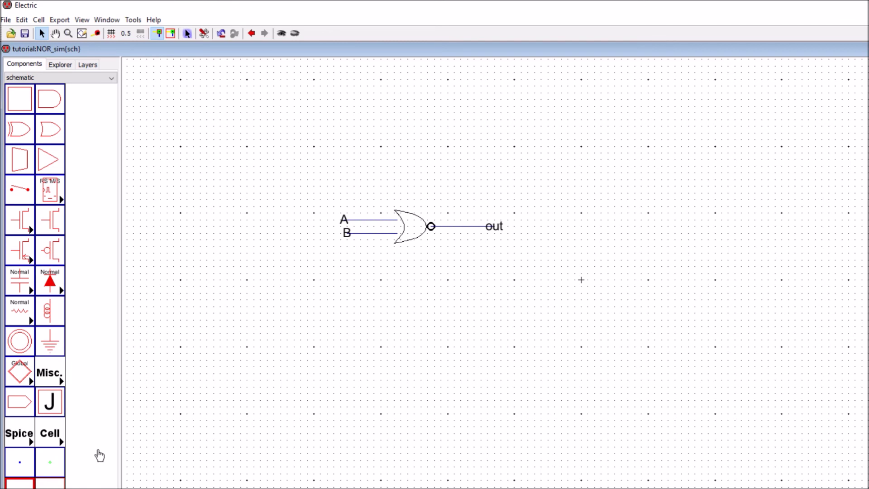
{"action": "left_click", "coordinate": [387, 163]}
{"action": "double_click", "coordinate": [388, 164]}
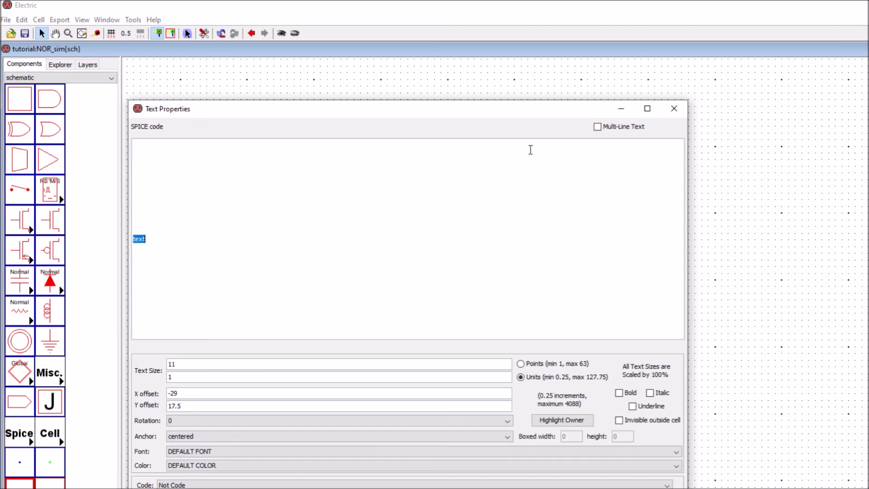
{"action": "left_click", "coordinate": [597, 129]}
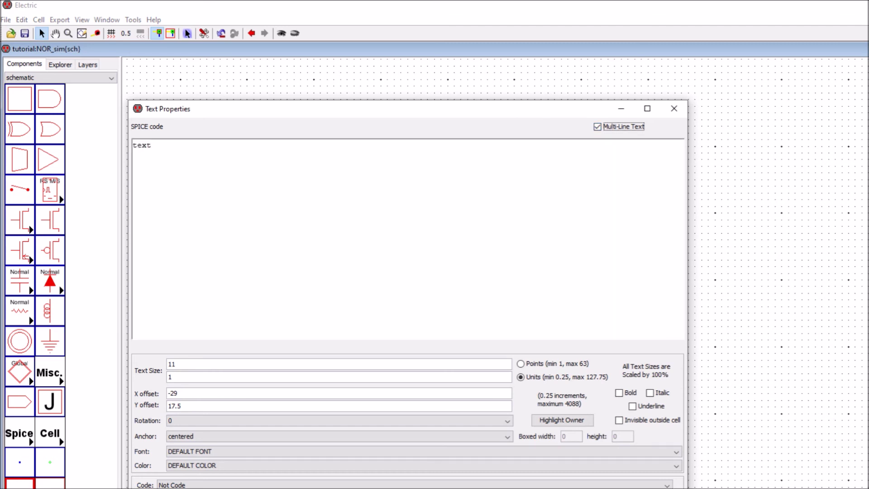
Copy all the SPICE code from the NOR file in Notepad, return to Electric and replace the placeholder SPICE text with it.
{"action": "key", "text": "alt+Tab"}
{"action": "left_click", "coordinate": [584, 167]}
{"action": "left_click_drag", "start_coordinate": [597, 154], "coordinate": [304, 103]}
{"action": "key", "text": "ctrl+c"}
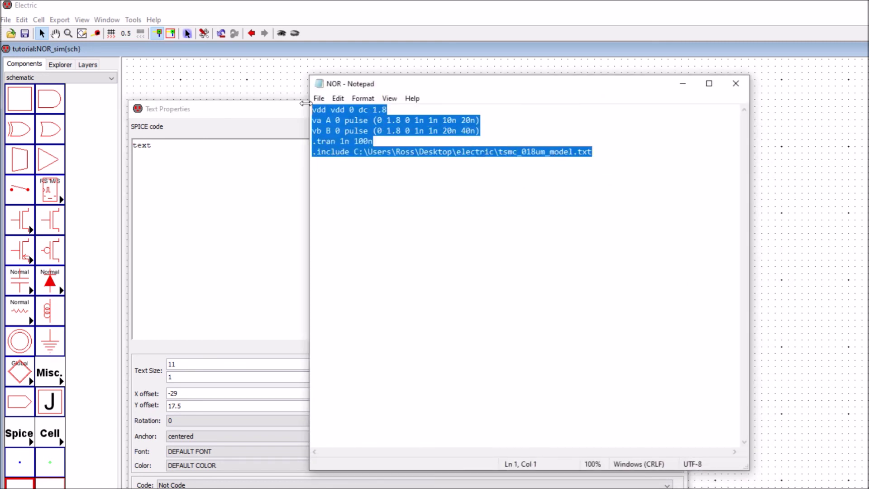
{"action": "left_click", "coordinate": [682, 84]}
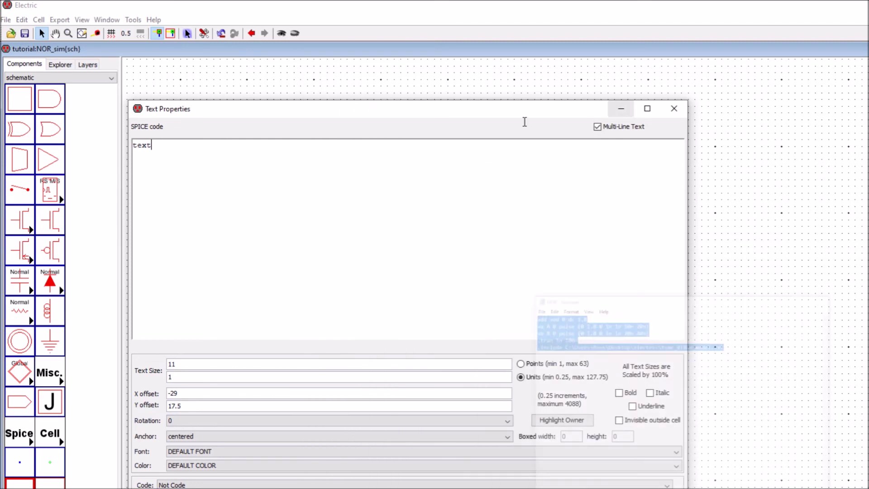
{"action": "left_click_drag", "start_coordinate": [159, 144], "coordinate": [105, 145]}
{"action": "key", "text": "ctrl+v"}
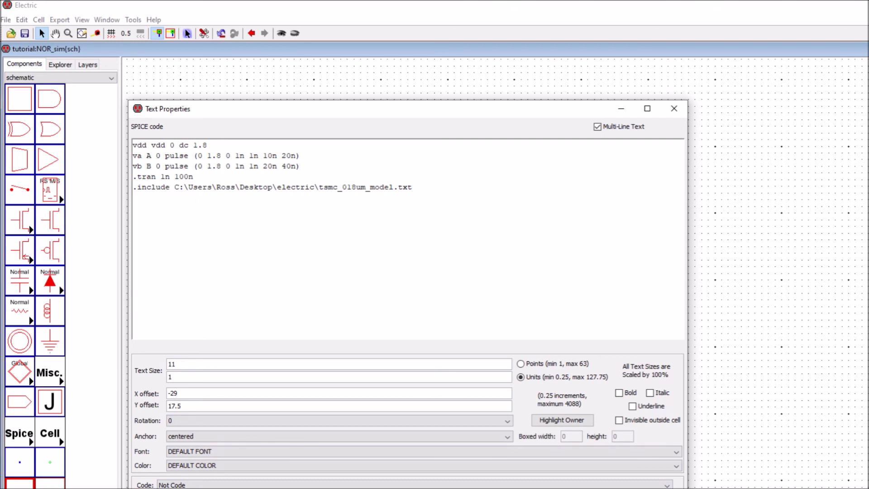
{"action": "left_click", "coordinate": [584, 484]}
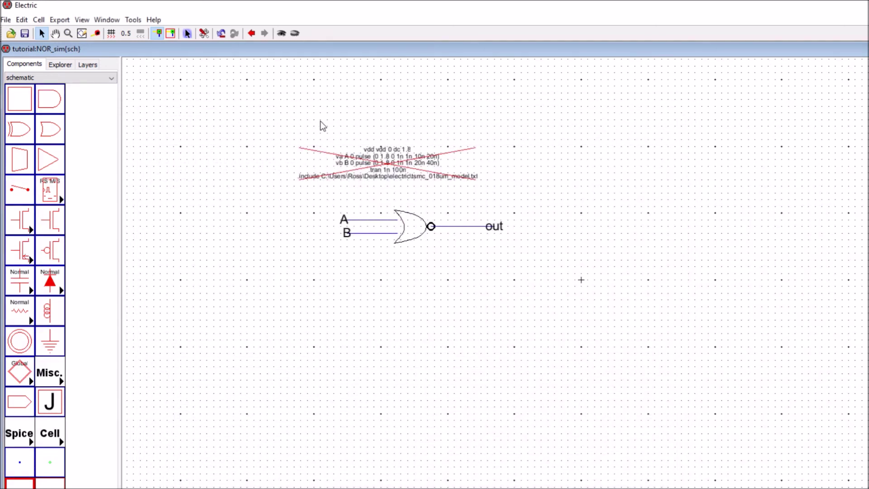
Write the Spice deck for the NOR_sim schematic to run the simulation in LTspice.
{"action": "left_click", "coordinate": [138, 21]}
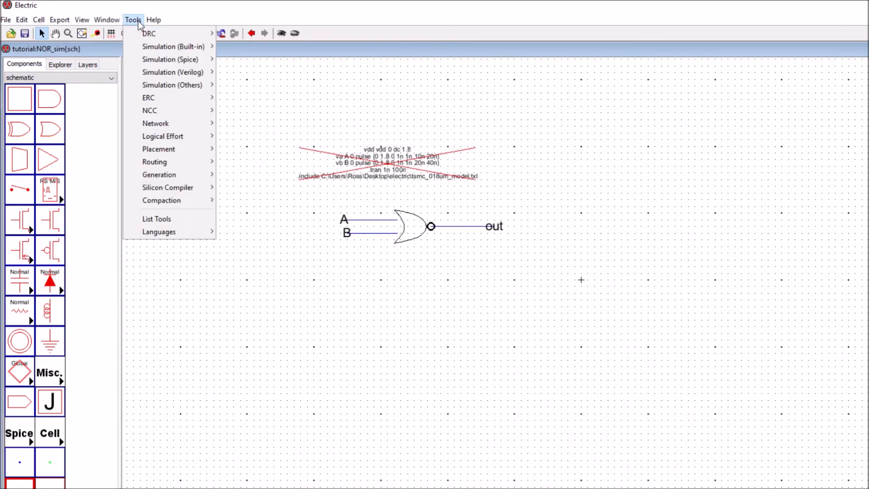
{"action": "mouse_move", "coordinate": [146, 46]}
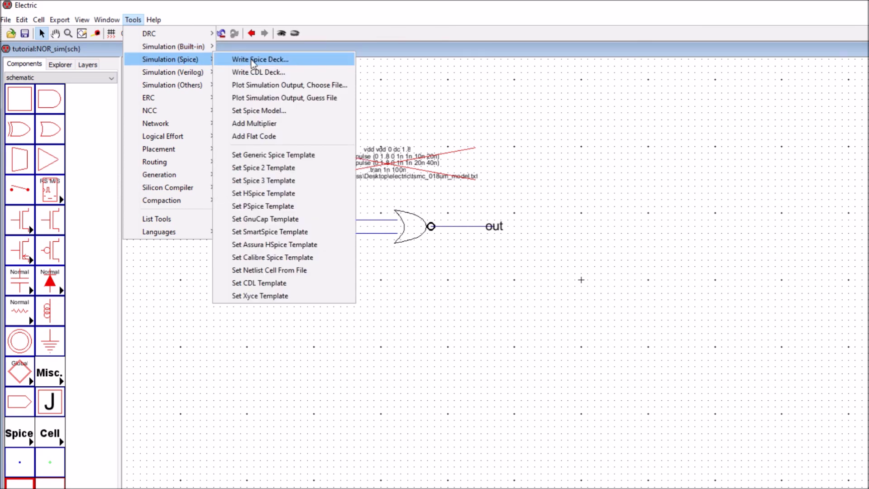
{"action": "left_click", "coordinate": [252, 60]}
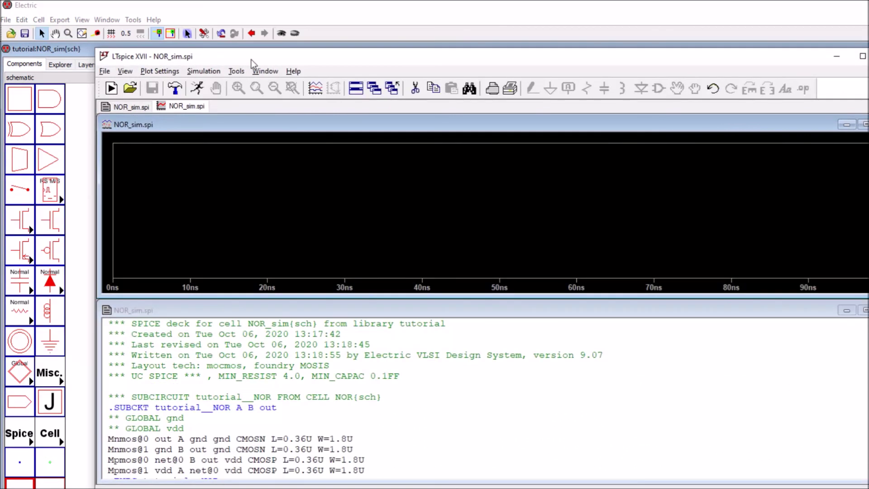
Plot the waveforms V(a), V(b) and V(out) in LTspice.
{"action": "left_click", "coordinate": [315, 88]}
{"action": "left_click", "coordinate": [407, 258]}
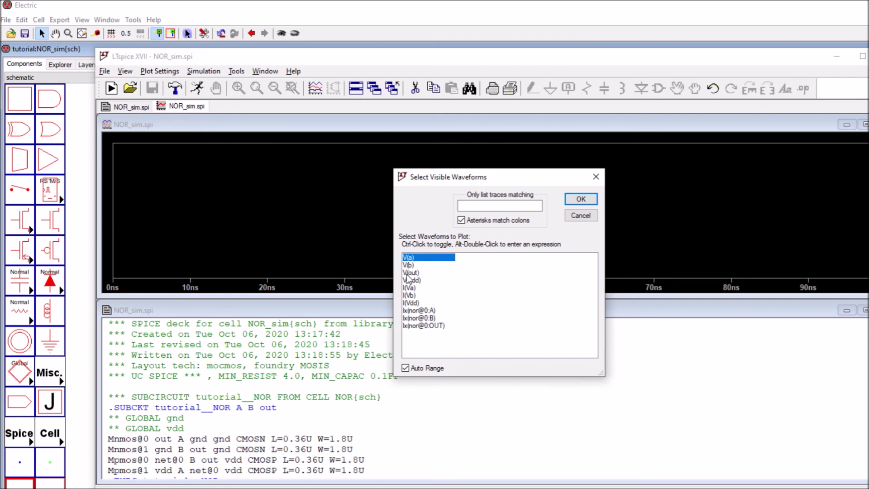
{"action": "left_click", "coordinate": [408, 273], "text": "shift"}
{"action": "left_click", "coordinate": [577, 199]}
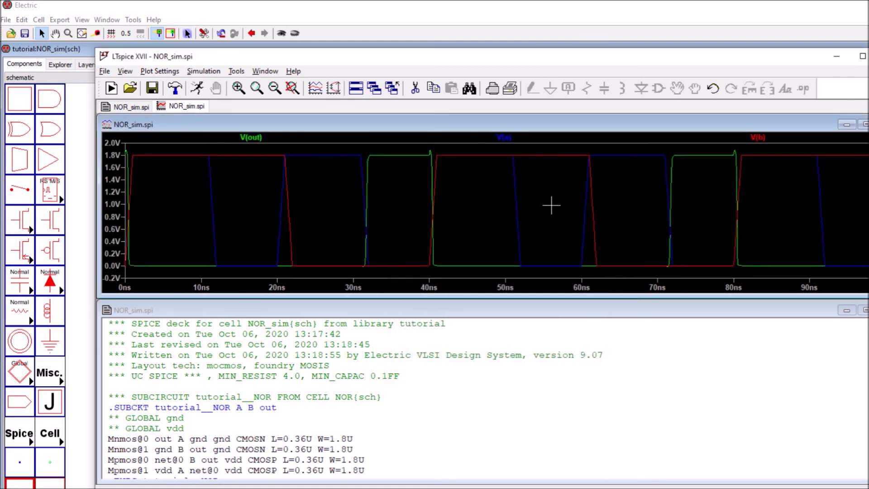
Add two plot panes and move V(a) to the uppermost and V(b) to the middle pane, leaving V(out) in the lowest.
{"action": "right_click", "coordinate": [488, 198]}
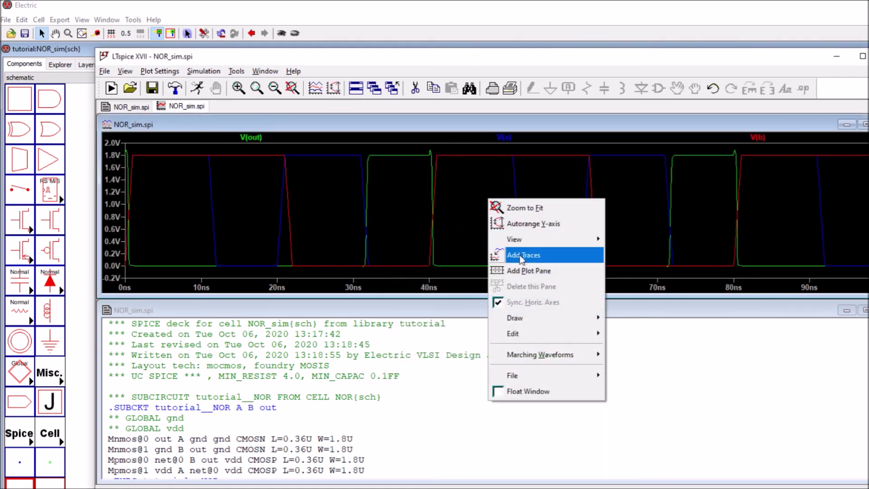
{"action": "left_click", "coordinate": [525, 273]}
{"action": "right_click", "coordinate": [496, 247]}
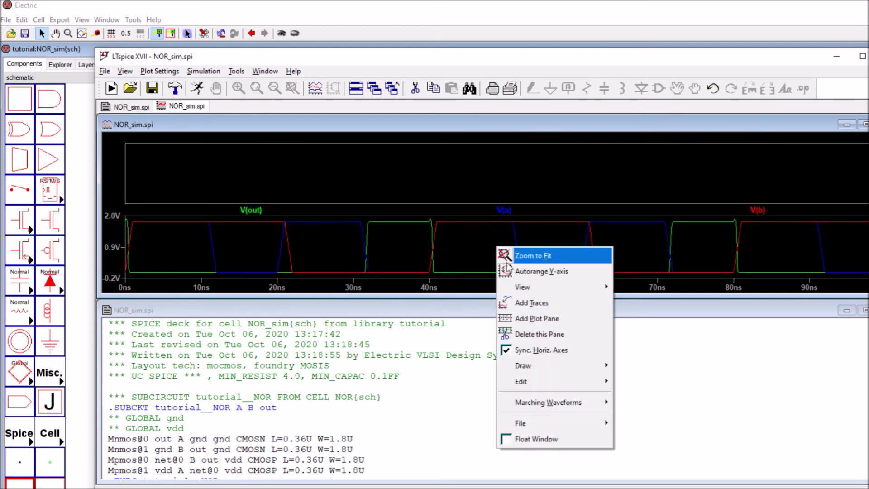
{"action": "left_click", "coordinate": [531, 319]}
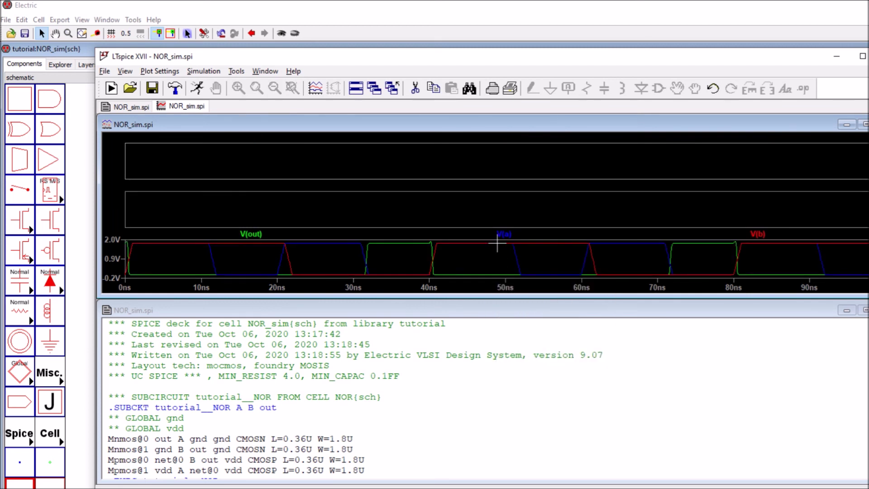
{"action": "left_click_drag", "start_coordinate": [509, 235], "coordinate": [504, 162]}
{"action": "left_click_drag", "start_coordinate": [700, 236], "coordinate": [473, 208]}
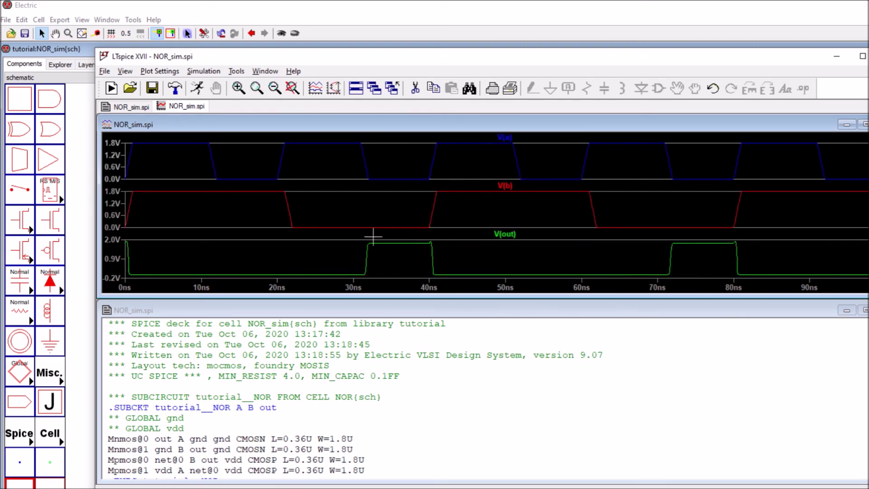